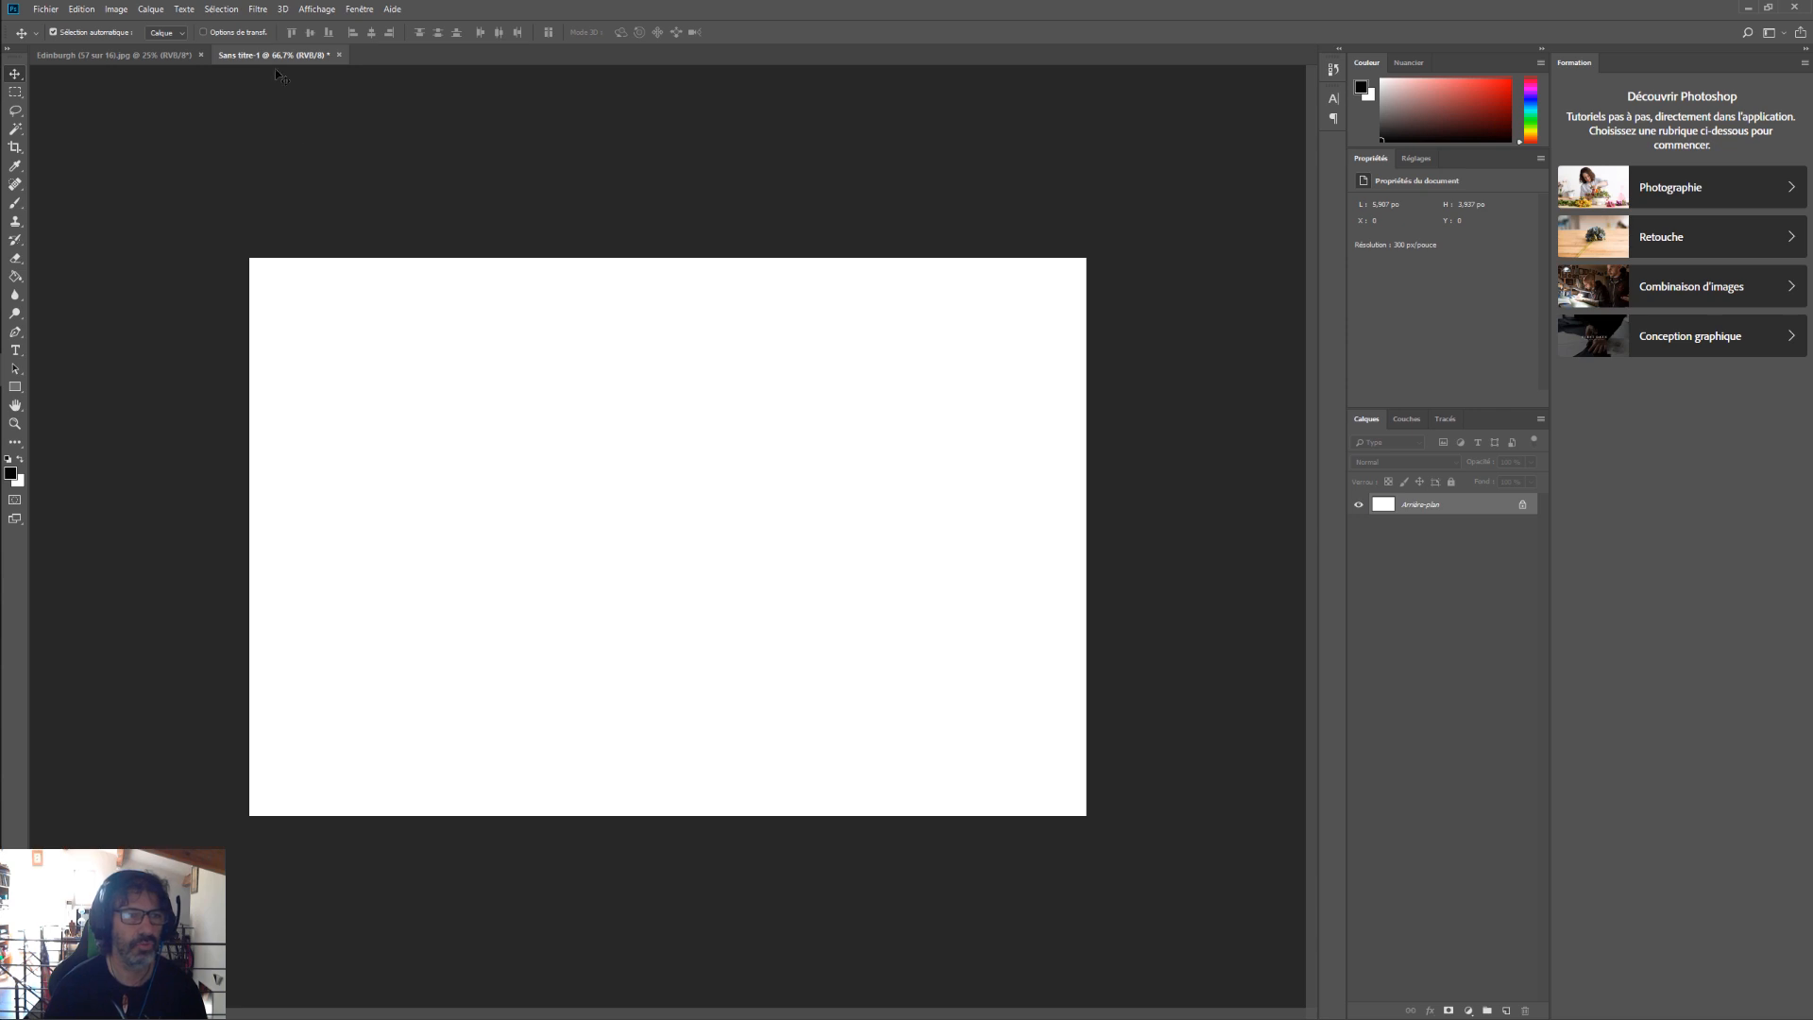
Close the blank untitled document without saving its changes
{"action": "left_click", "coordinate": [339, 54]}
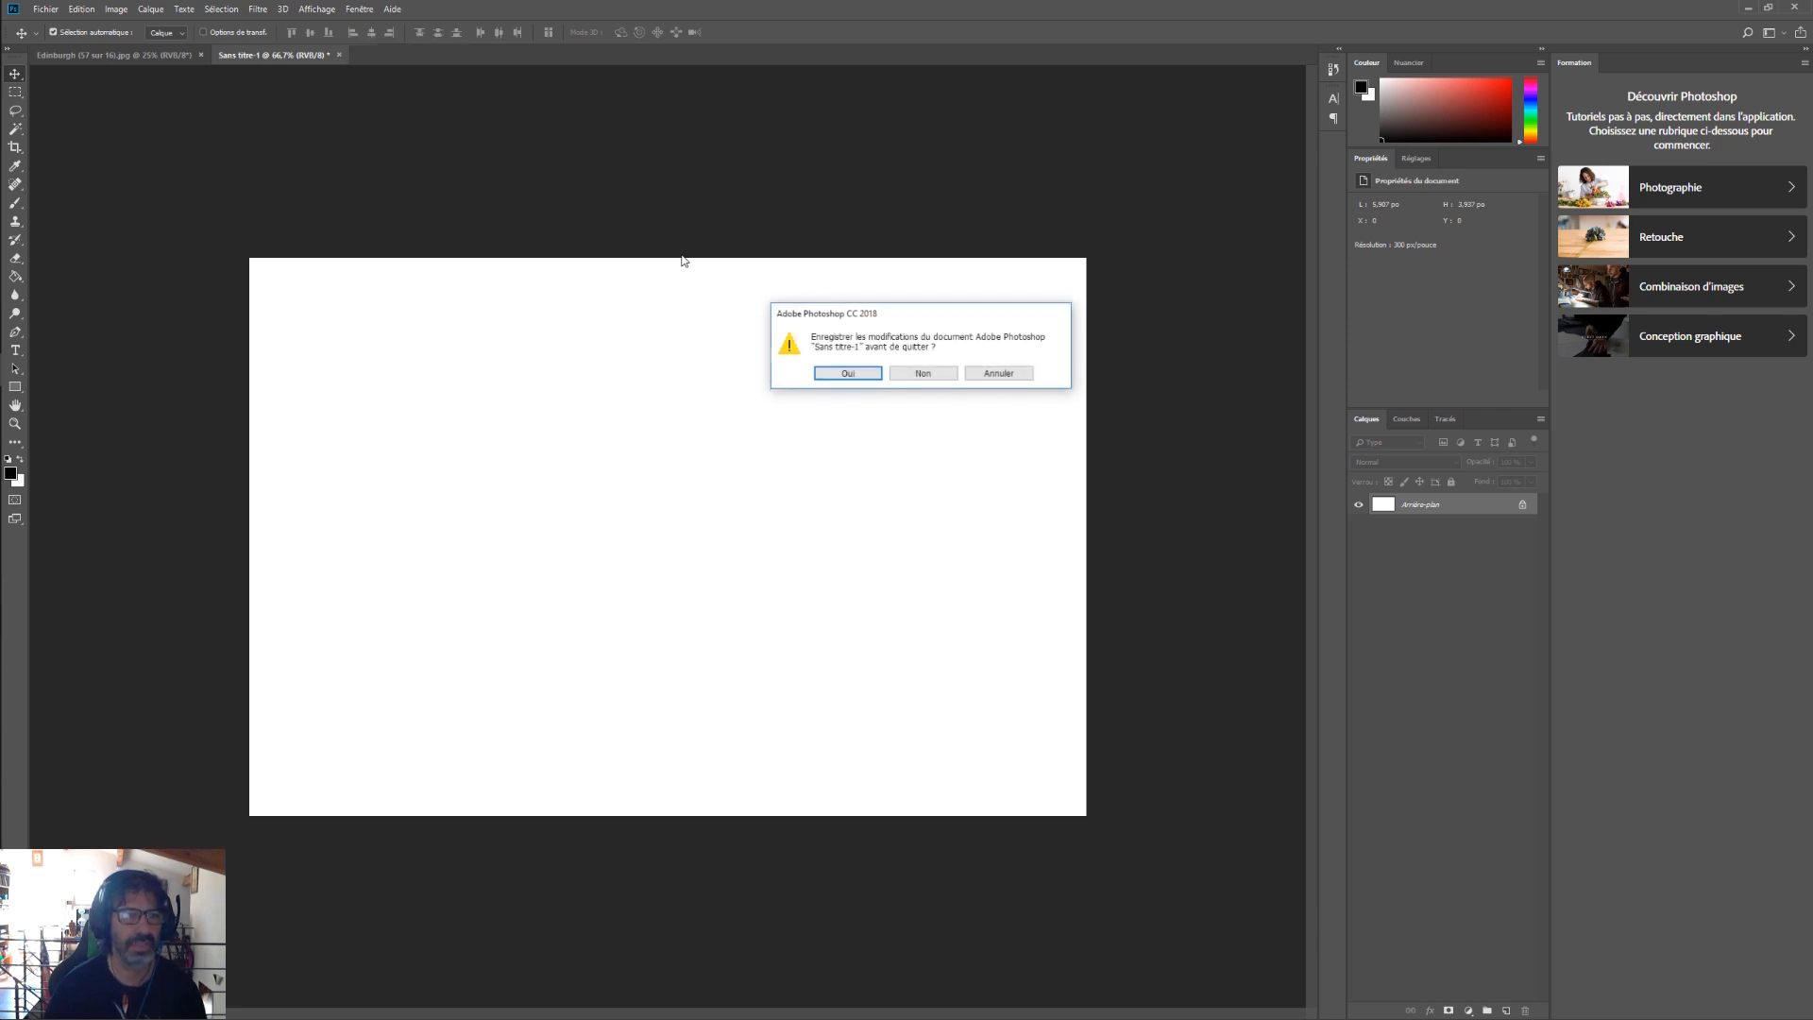
{"action": "left_click", "coordinate": [923, 373]}
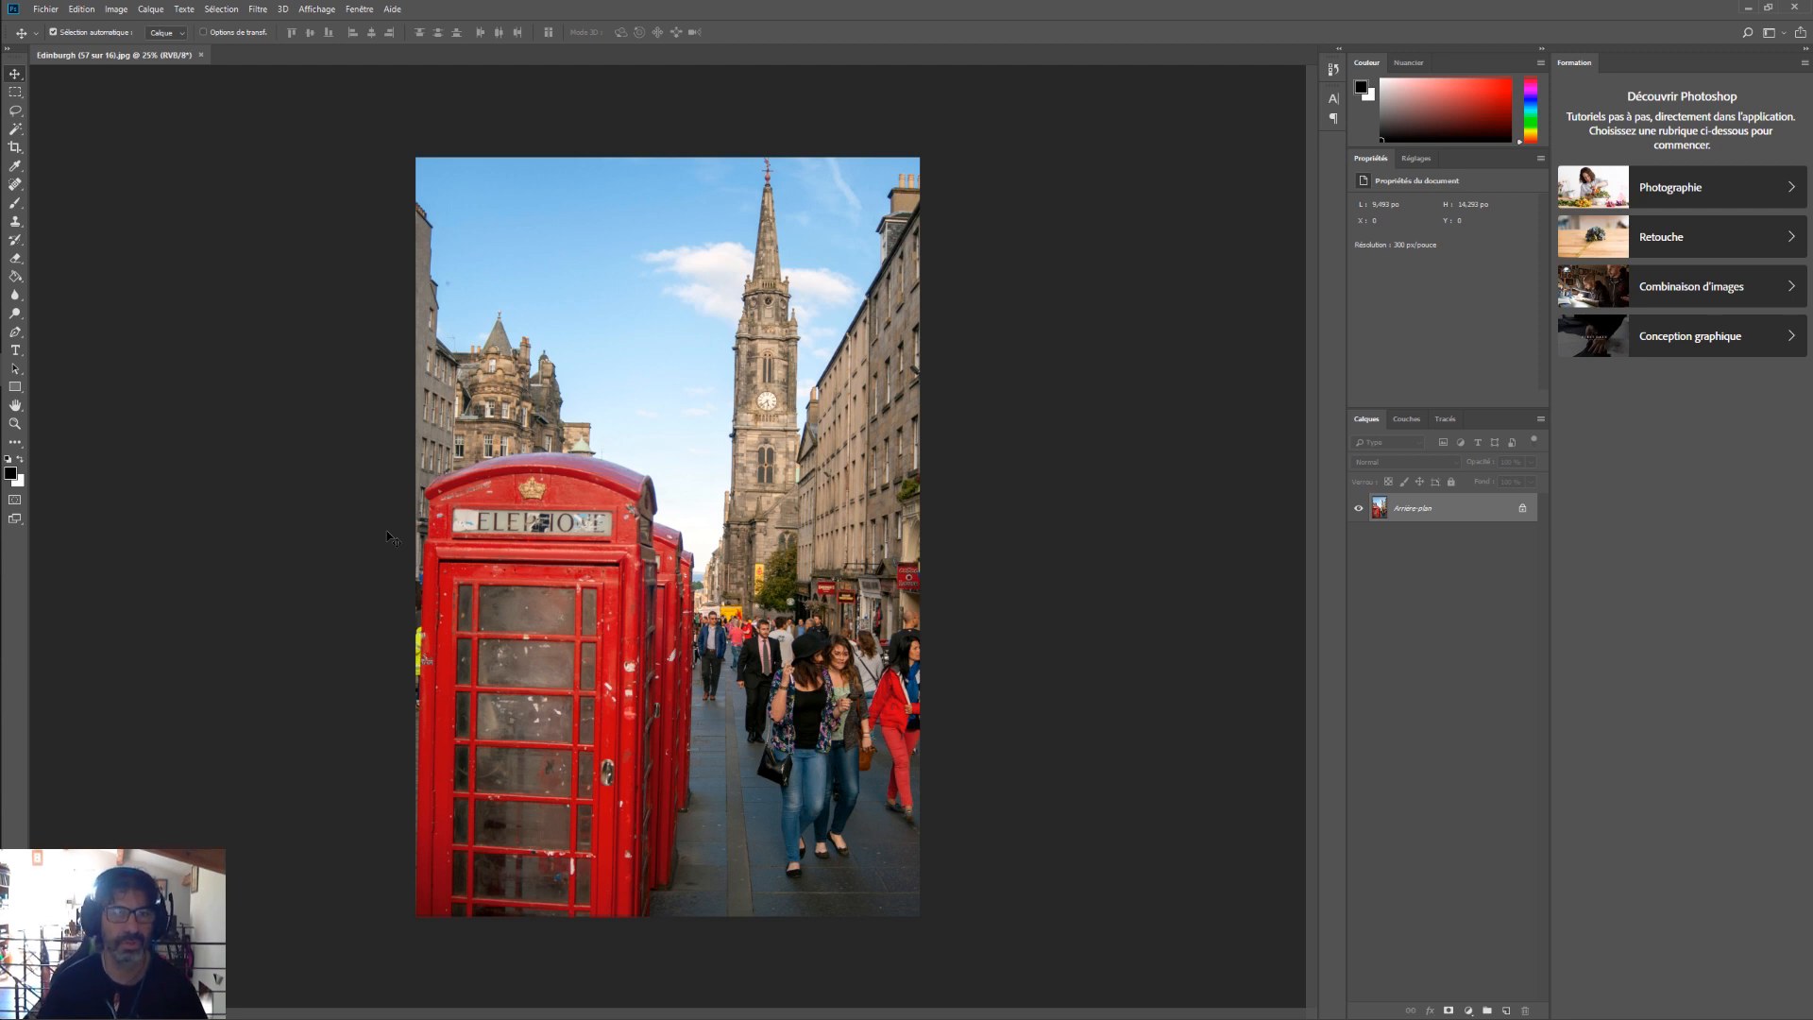
Open the Teinte/Saturation adjustment for the Edinburgh telephone box photo
{"action": "left_click", "coordinate": [116, 10]}
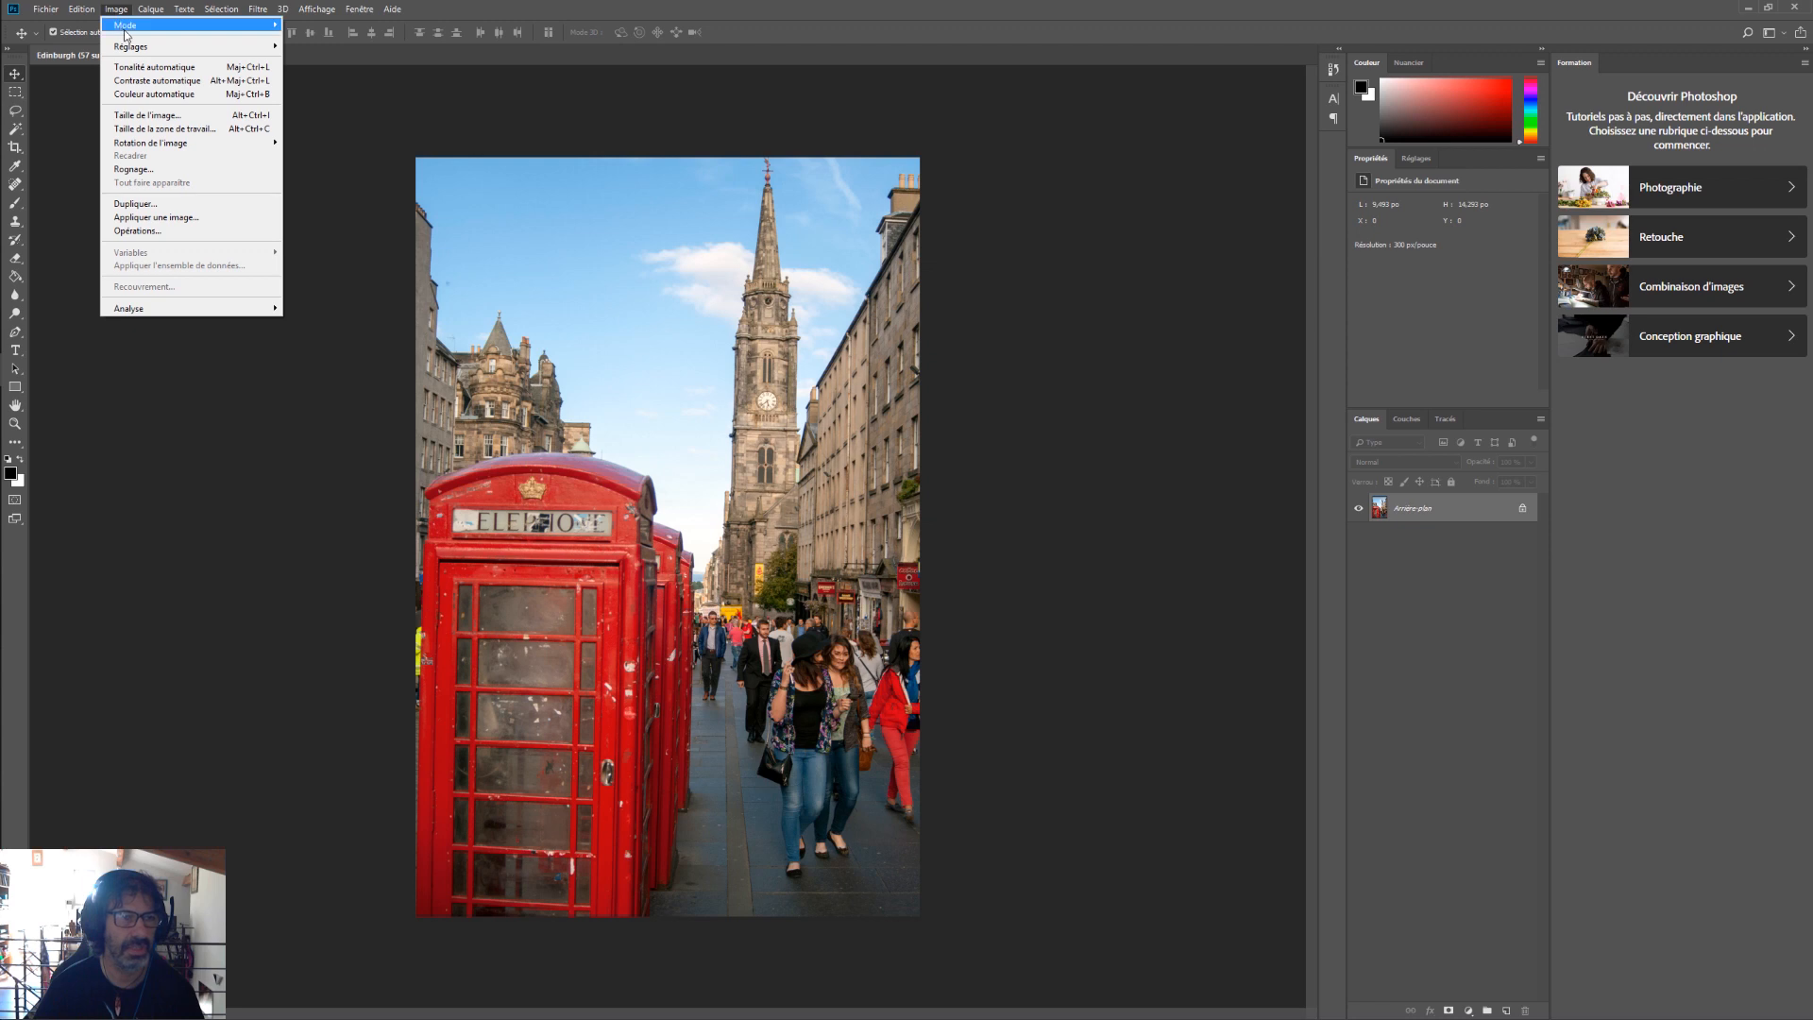
{"action": "mouse_move", "coordinate": [149, 47]}
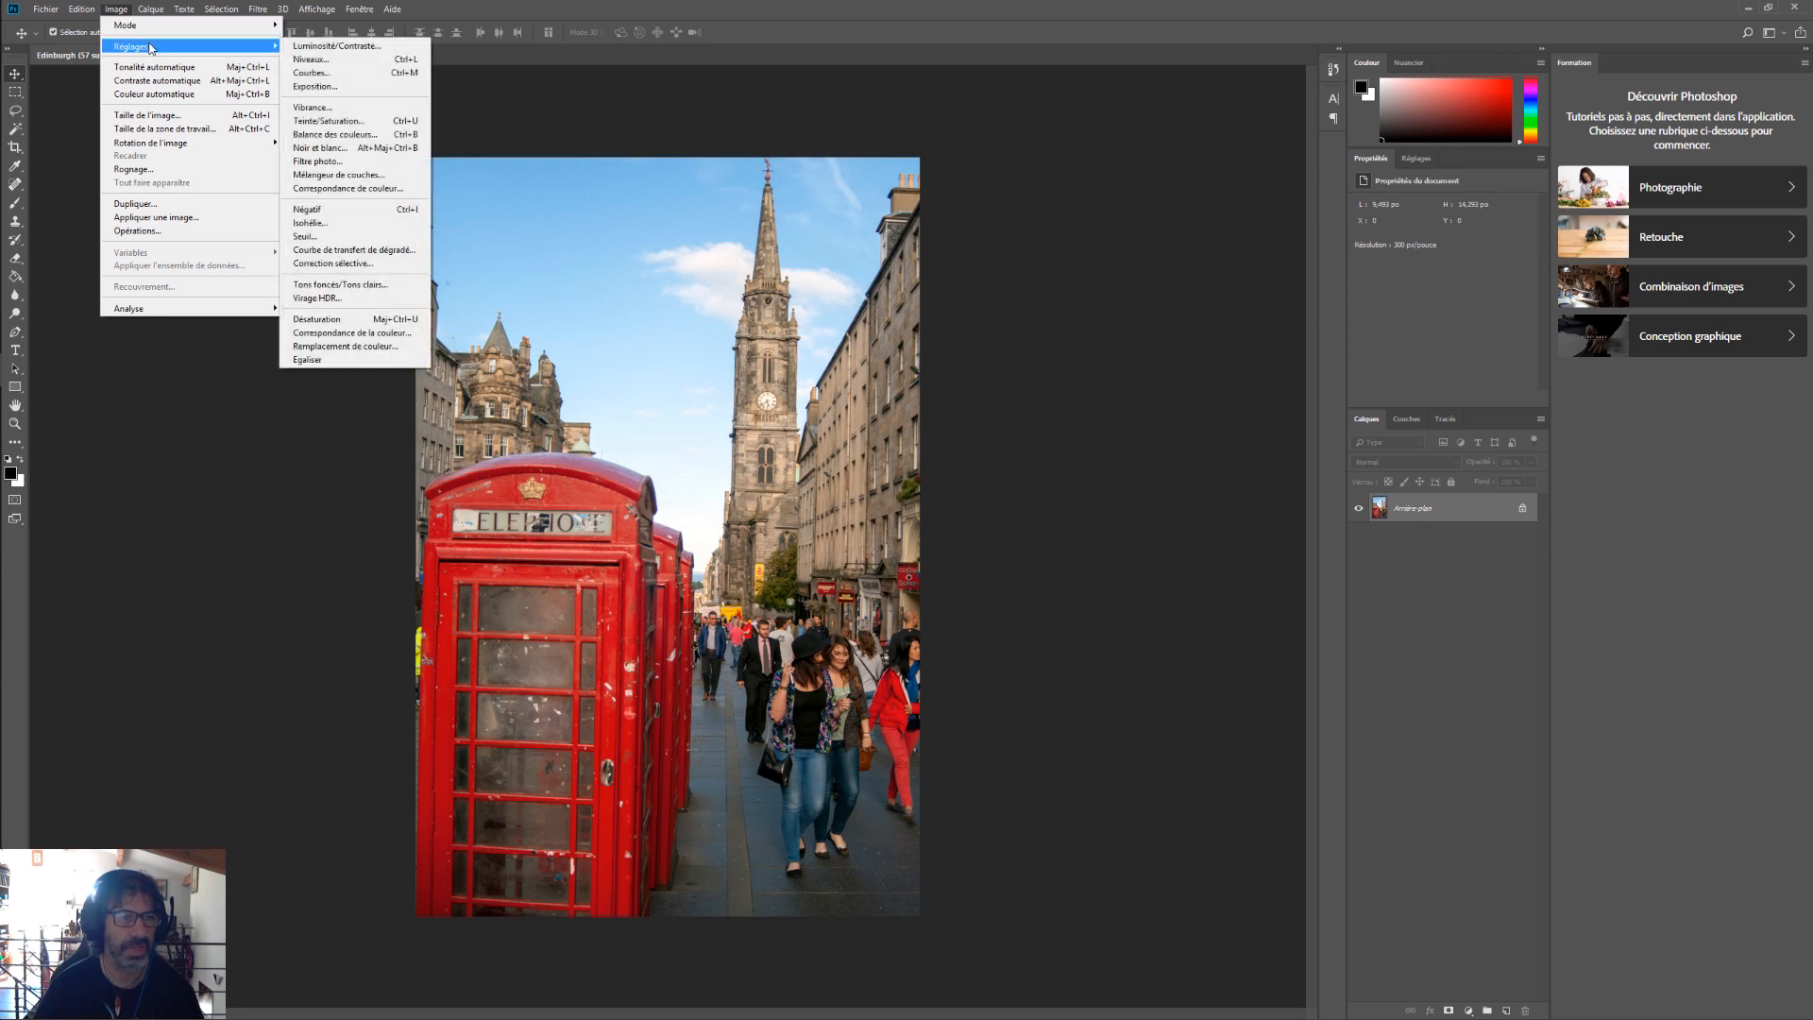
{"action": "left_click", "coordinate": [355, 124]}
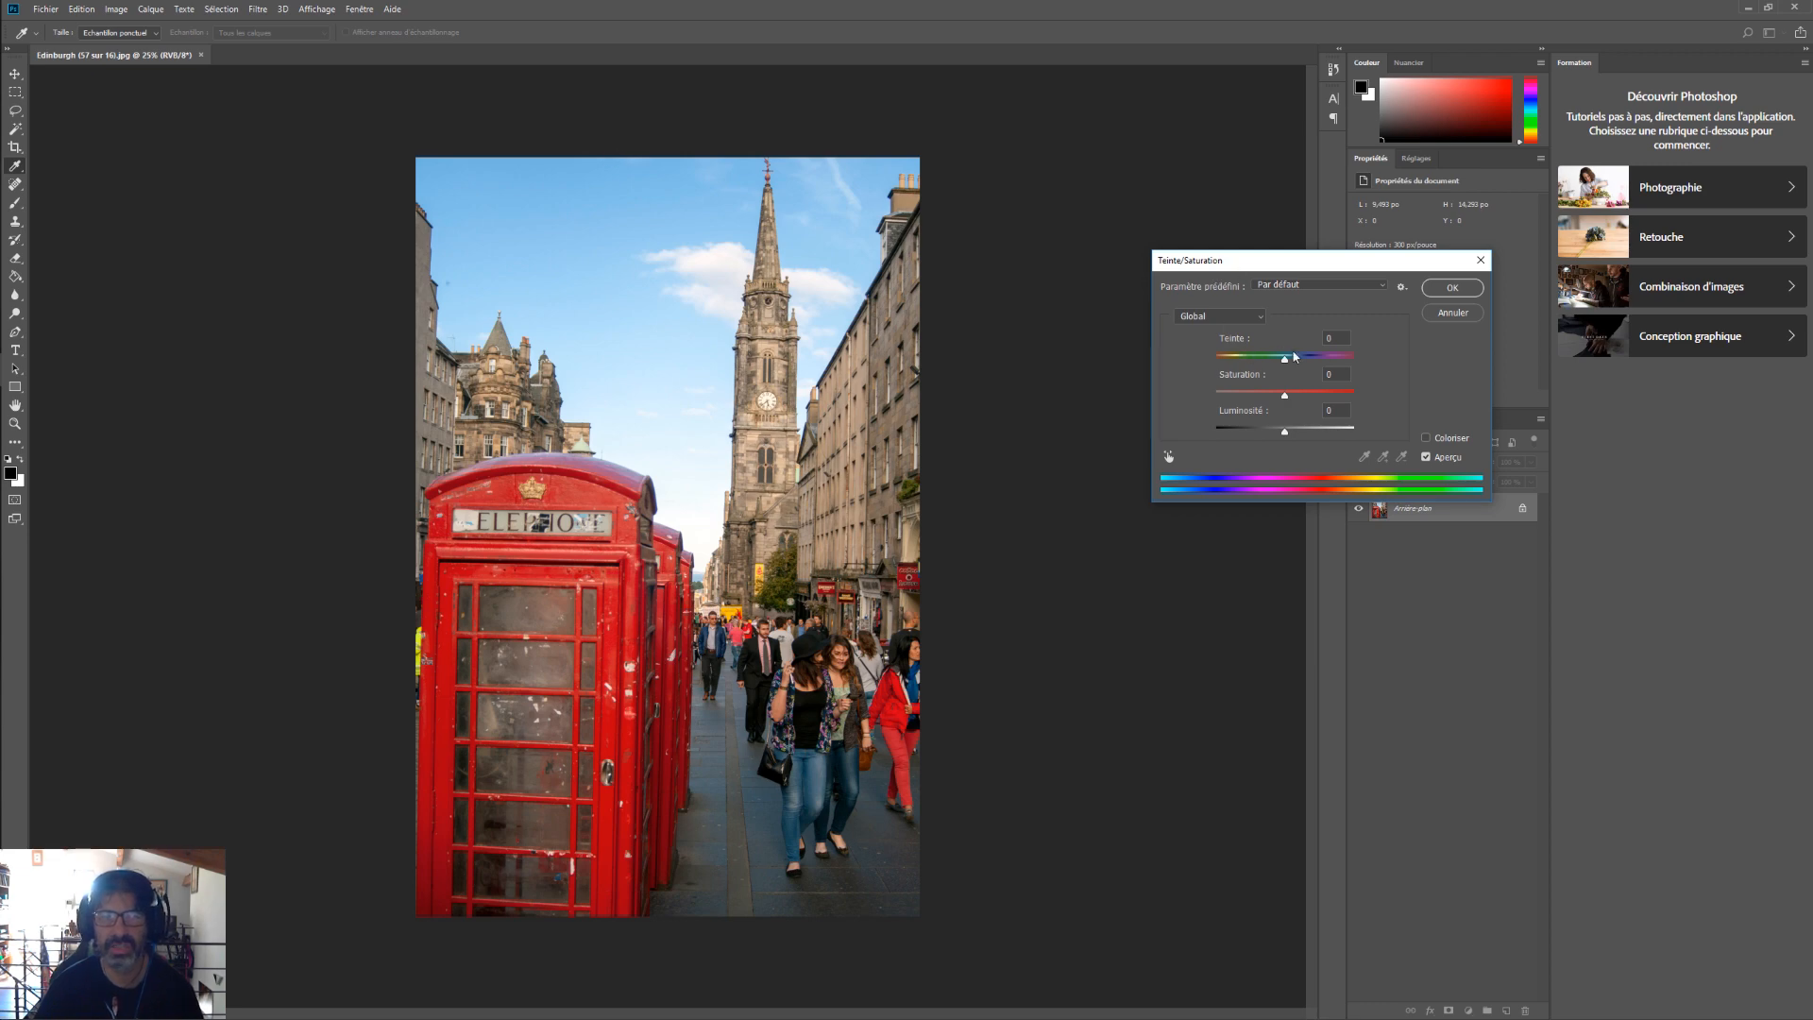
Try the Global hue, saturation at -100 and lightness adjustments one by one, resetting each to 0
{"action": "mouse_move", "coordinate": [1286, 364]}
{"action": "left_mouse_down"}
{"action": "mouse_move", "coordinate": [1312, 368]}
{"action": "mouse_move", "coordinate": [1238, 372]}
{"action": "mouse_move", "coordinate": [1330, 371]}
{"action": "mouse_move", "coordinate": [1286, 375]}
{"action": "left_mouse_up"}
{"action": "type", "text": "0"}
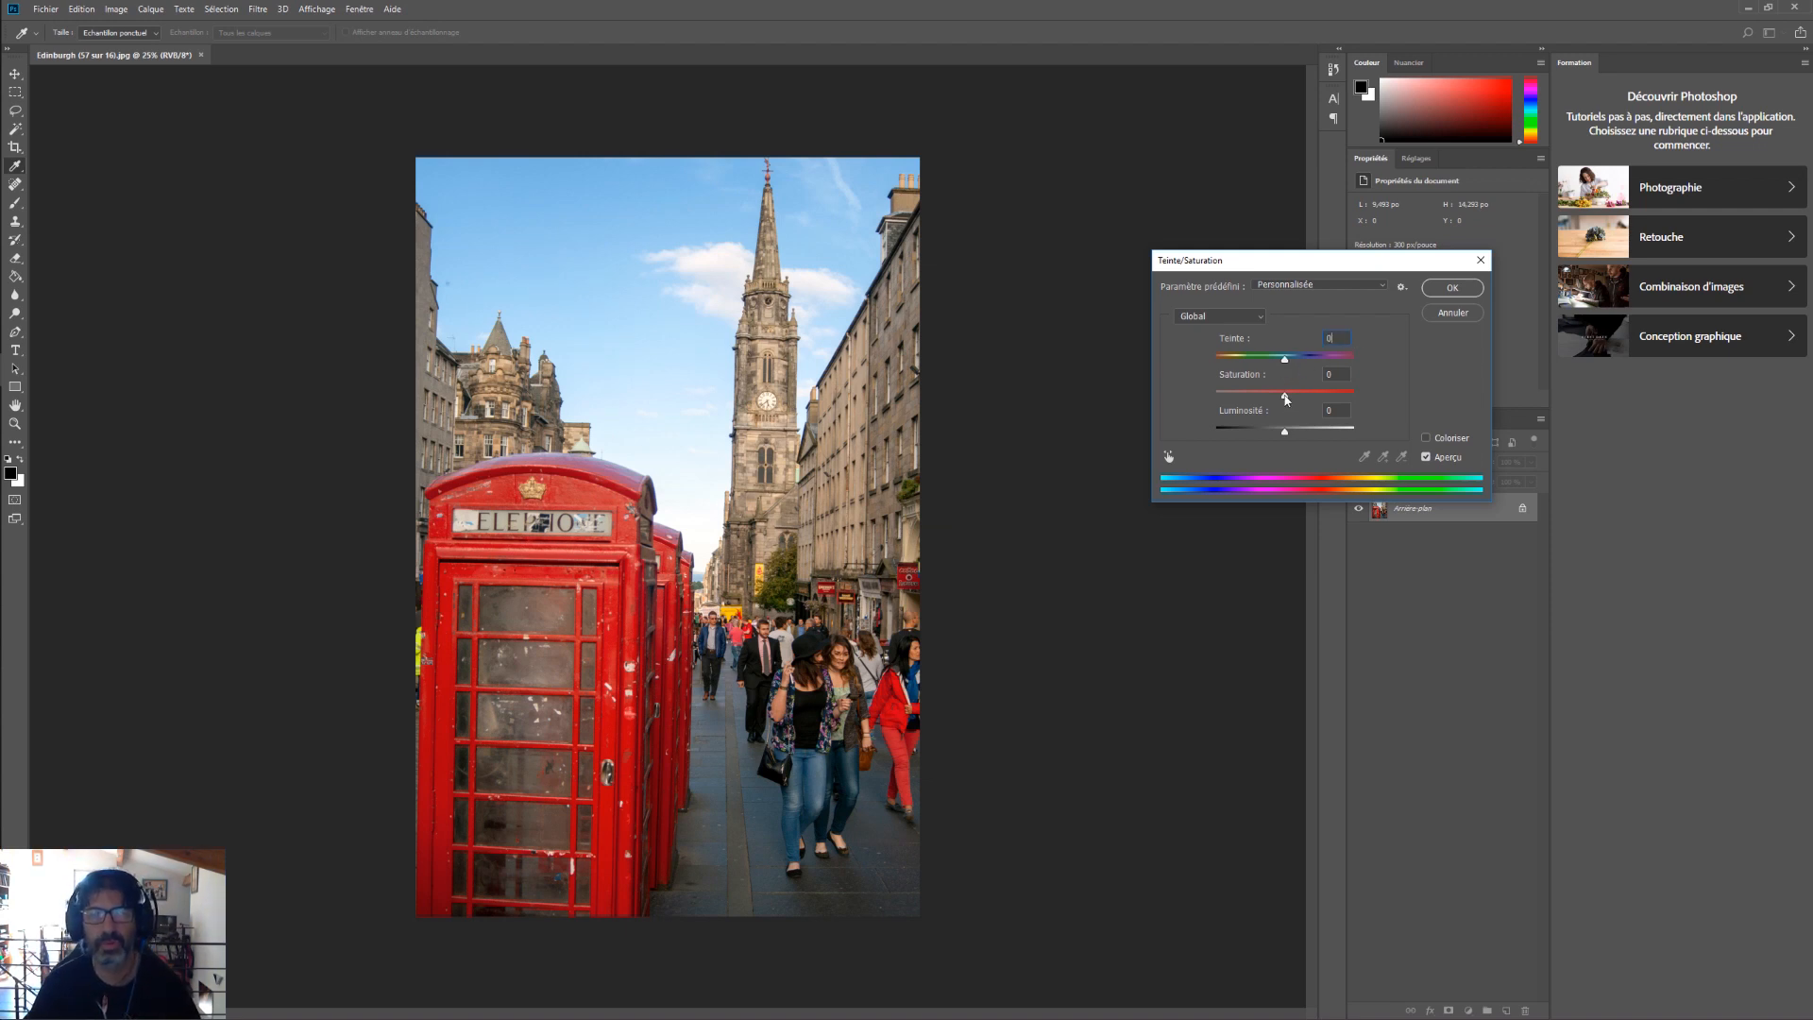
{"action": "left_click_drag", "start_coordinate": [1285, 398], "coordinate": [1200, 393]}
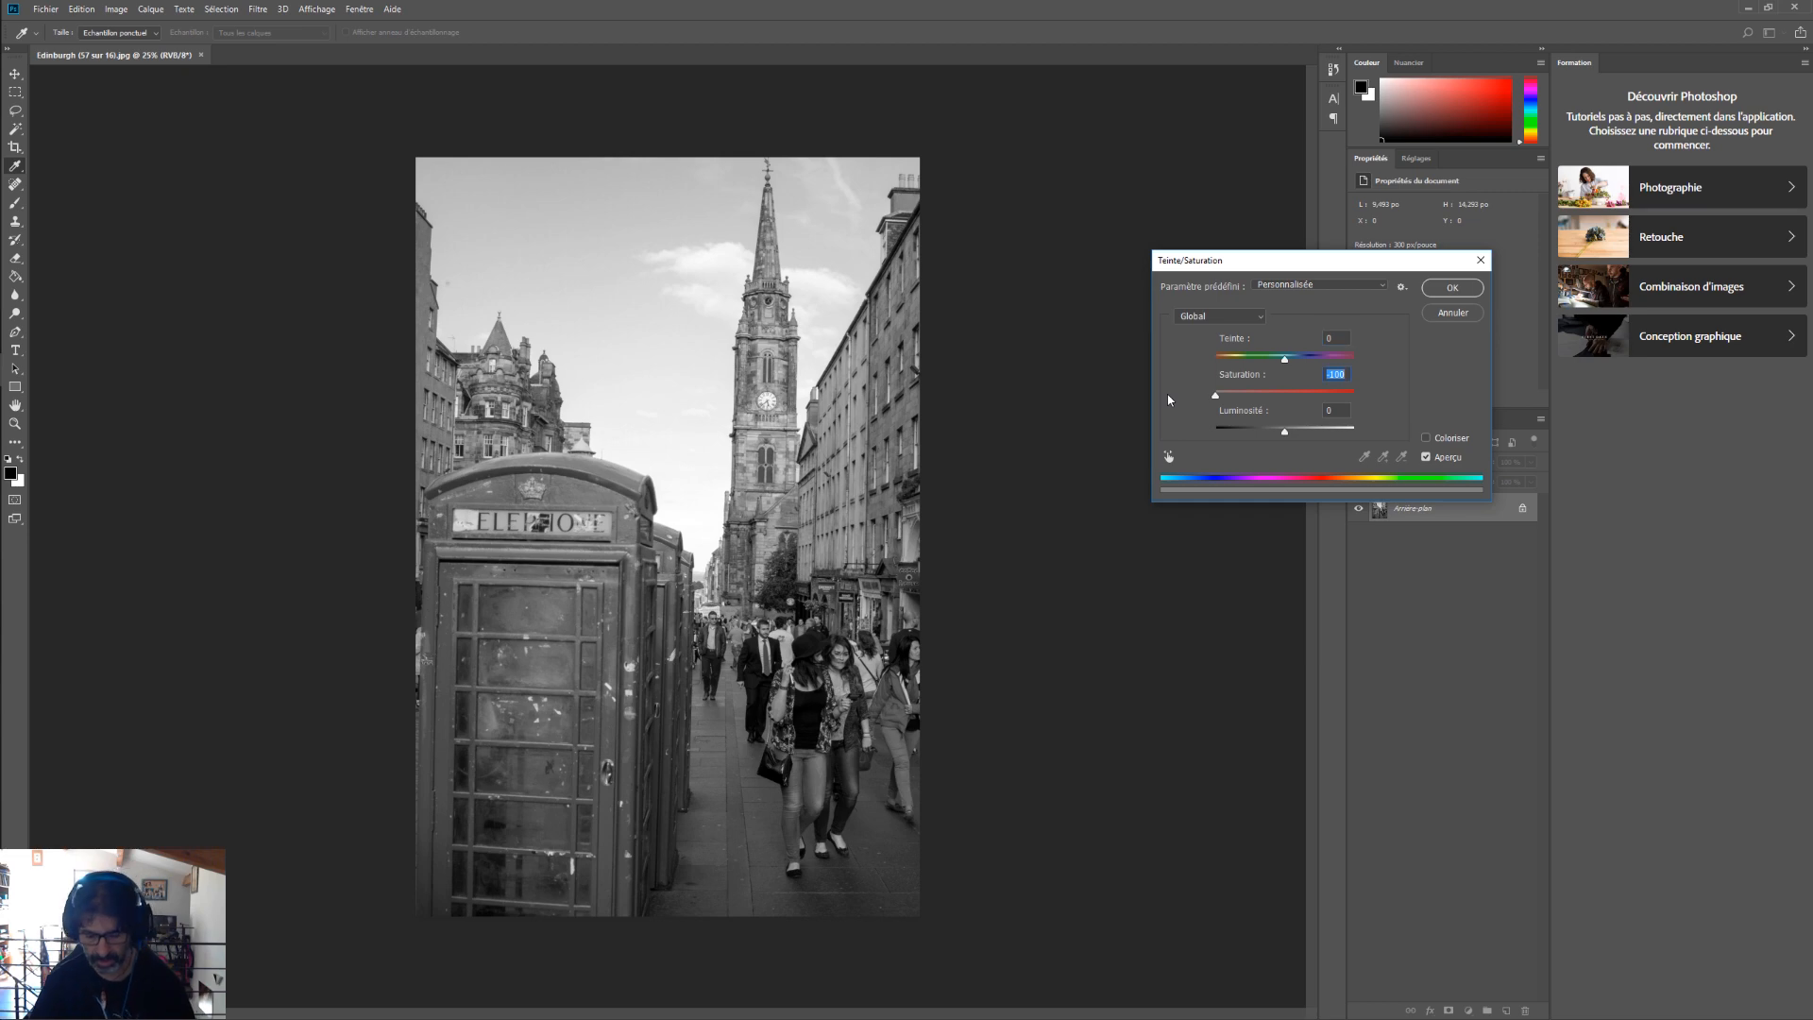
{"action": "type", "text": "0"}
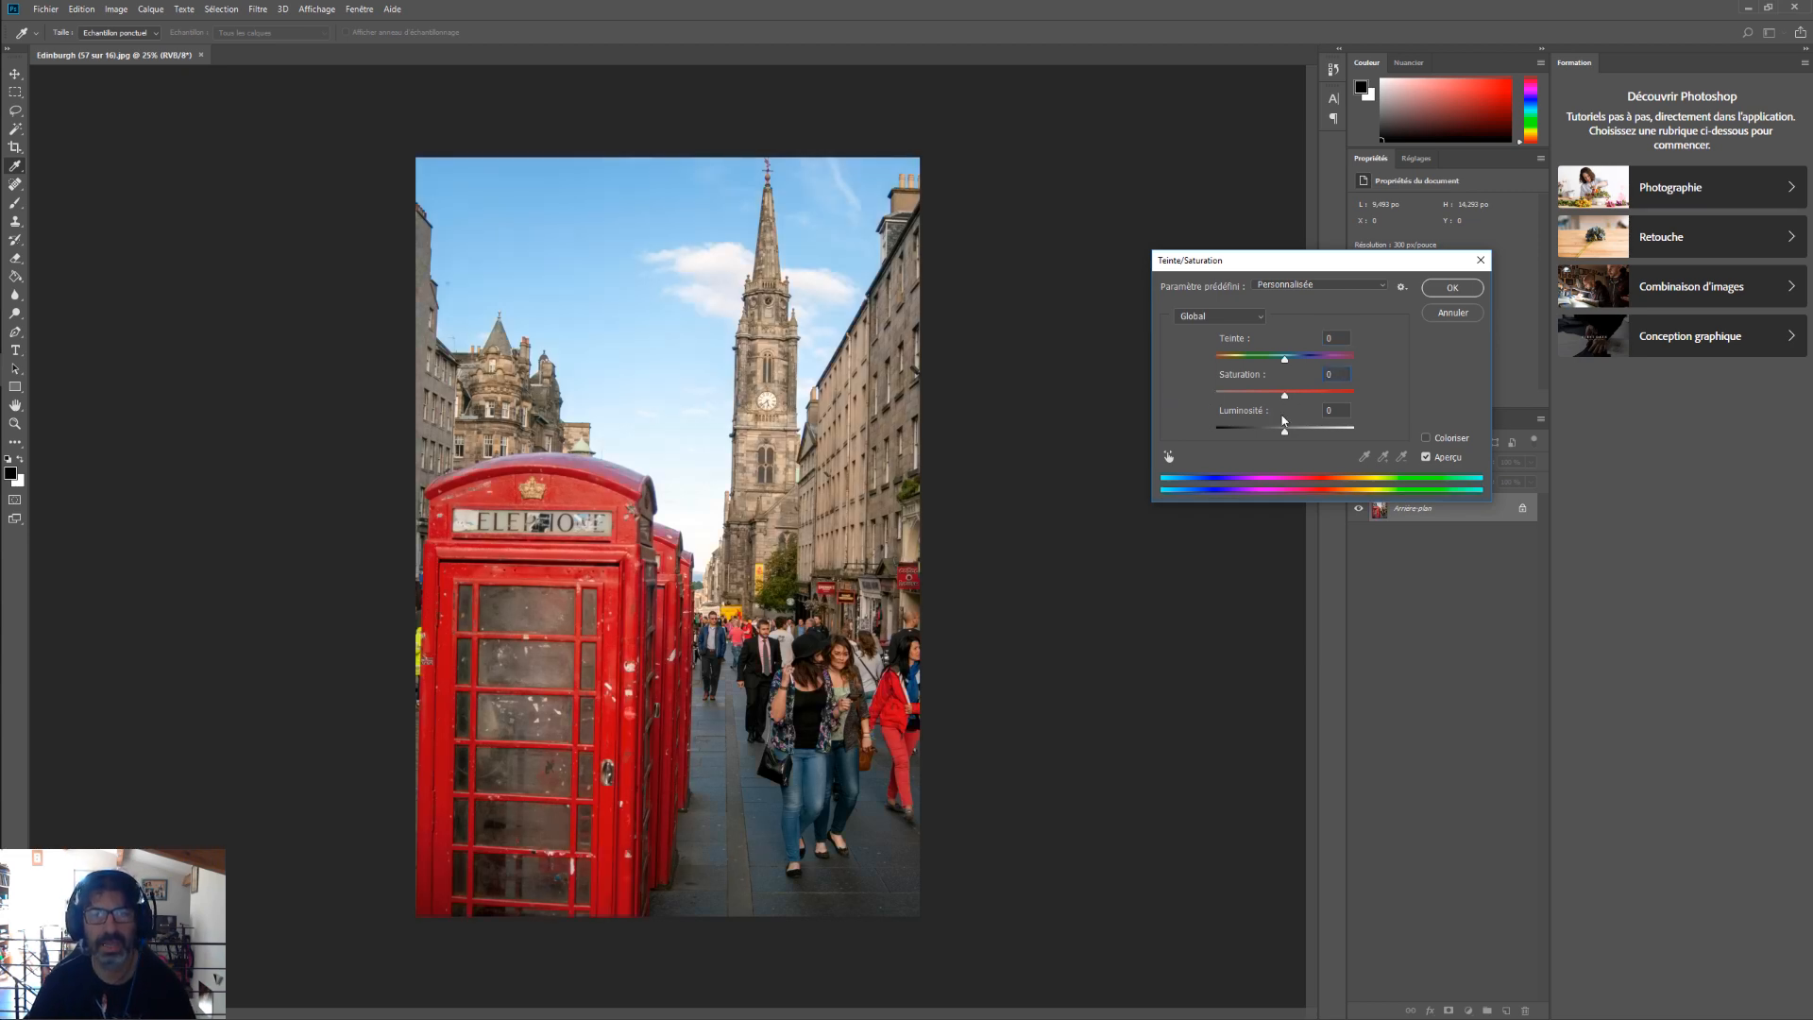
{"action": "left_click_drag", "start_coordinate": [1284, 430], "coordinate": [1270, 435]}
{"action": "type", "text": "0"}
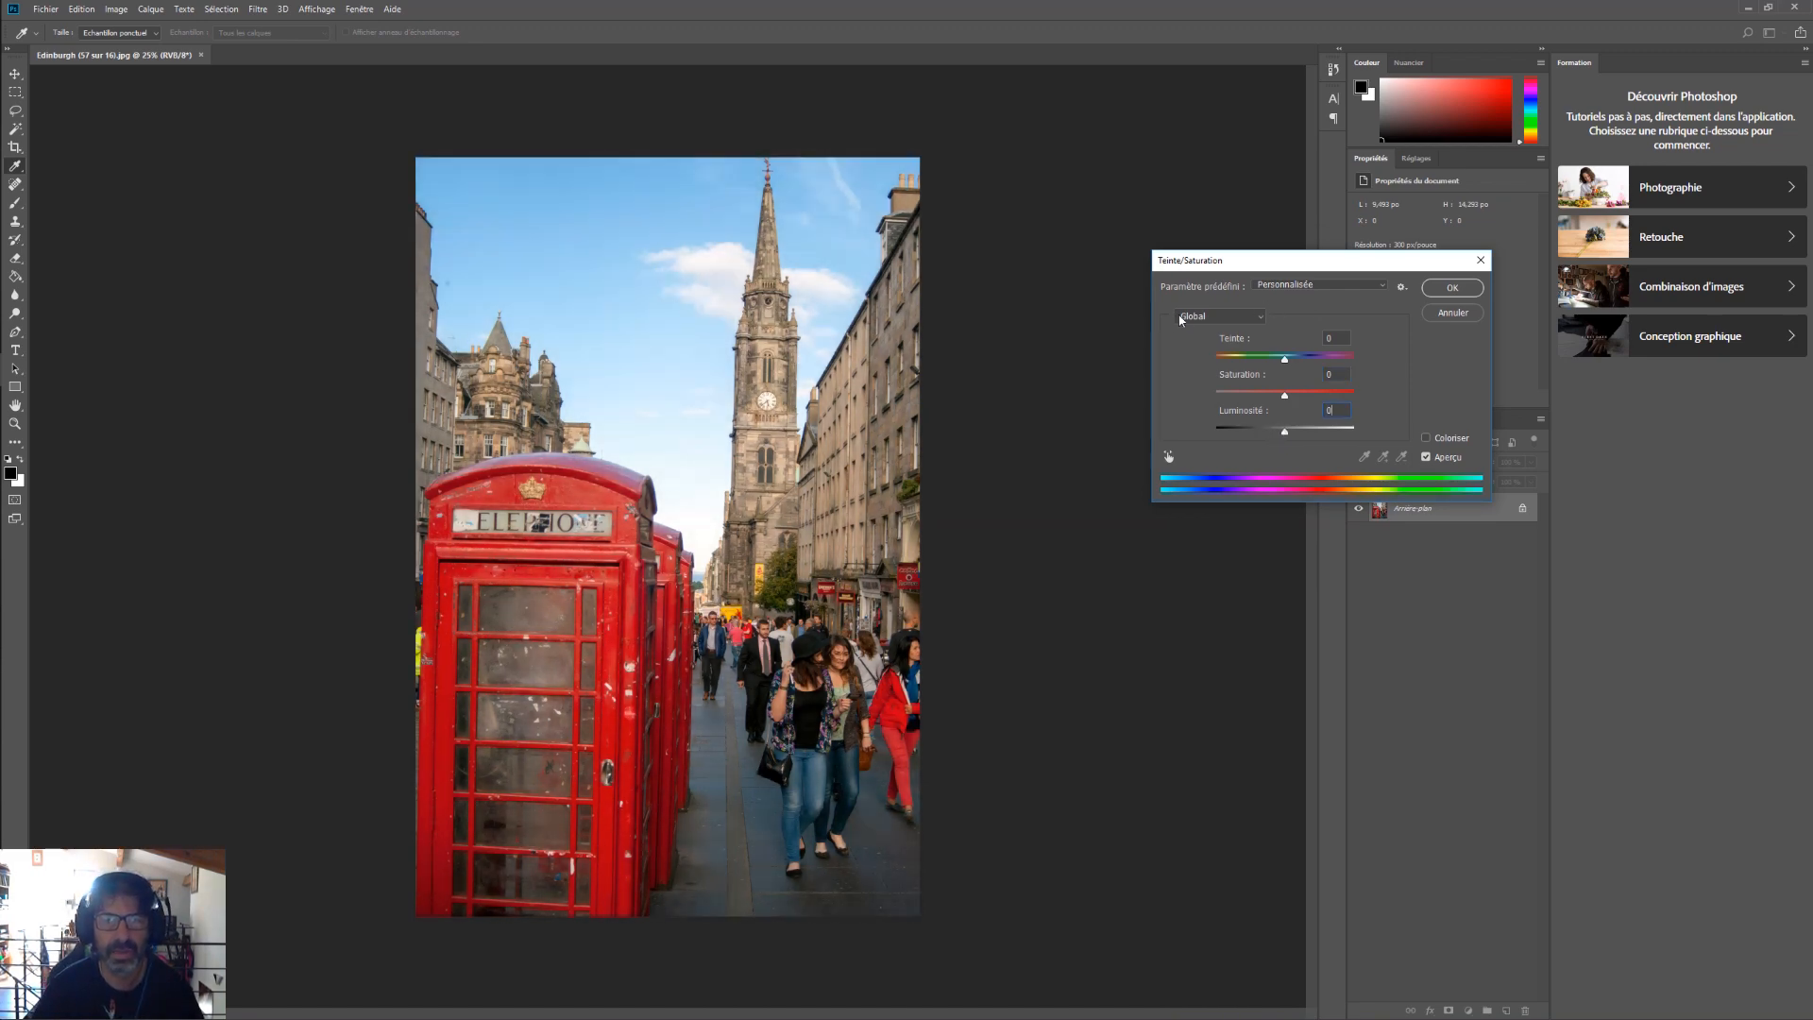
Set the saturation of both the Jaunes and Verts colour ranges to -100
{"action": "left_click", "coordinate": [1263, 322]}
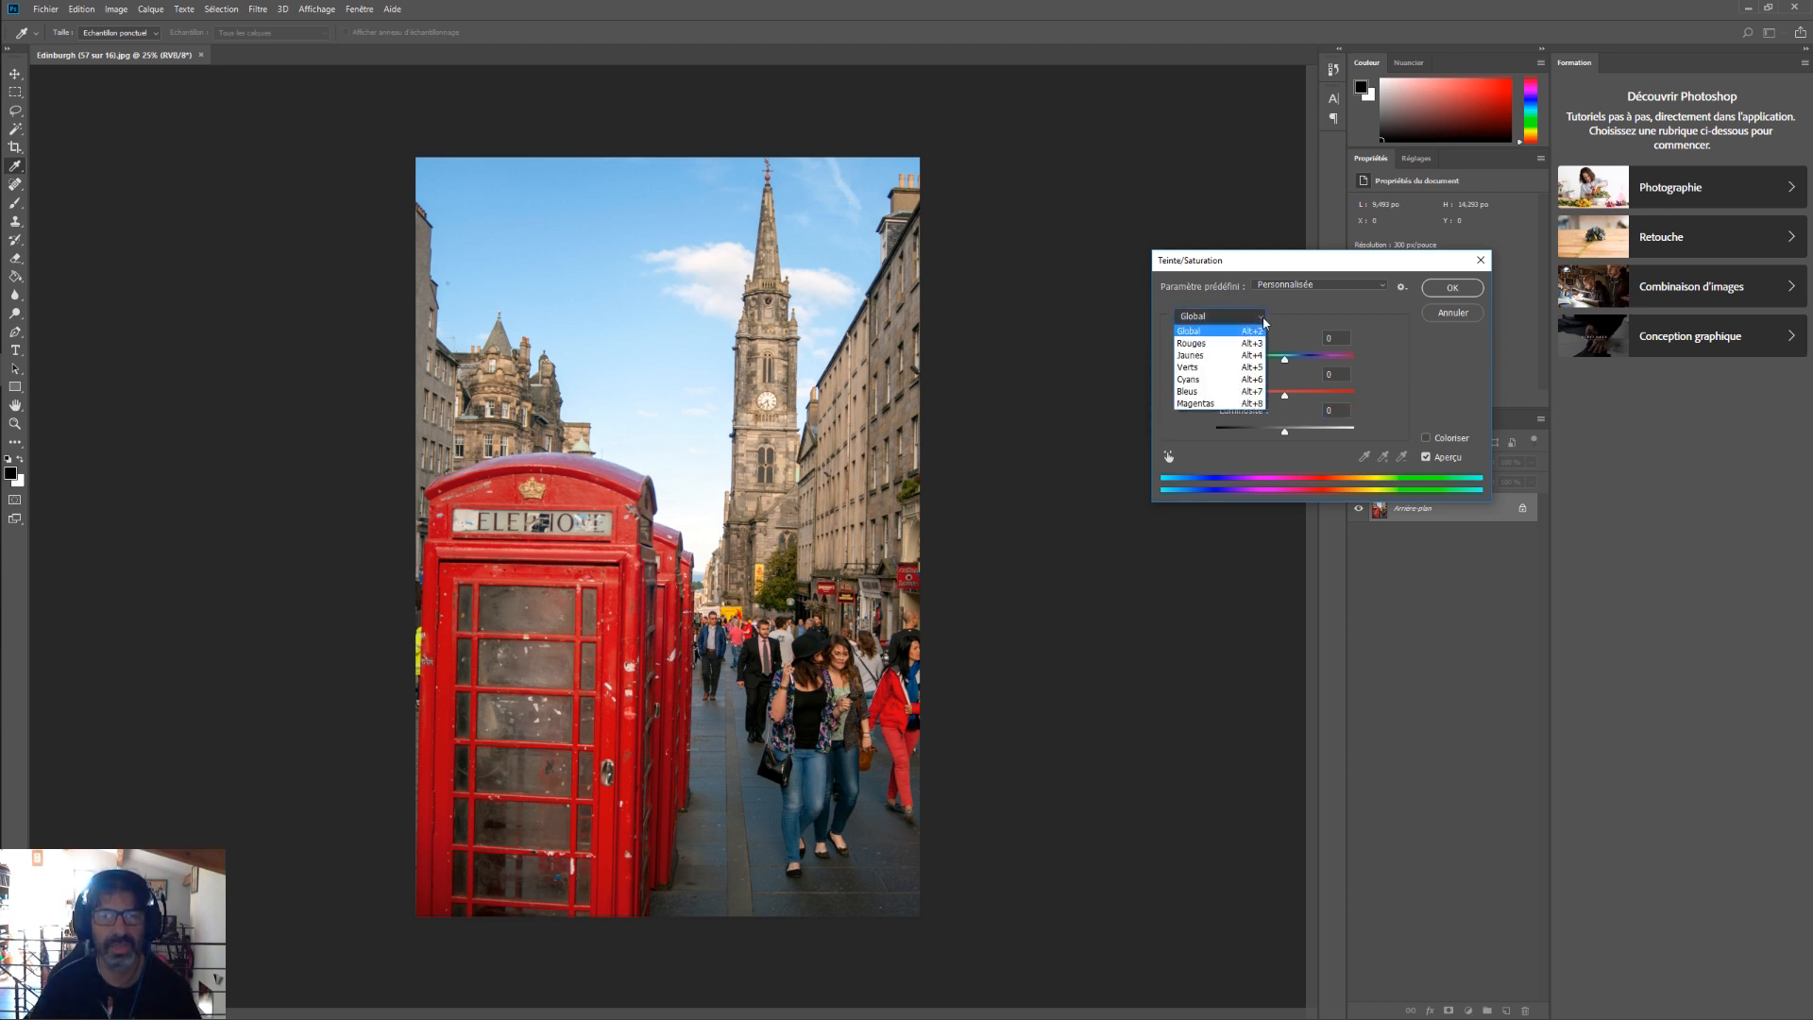
{"action": "left_click", "coordinate": [1196, 357]}
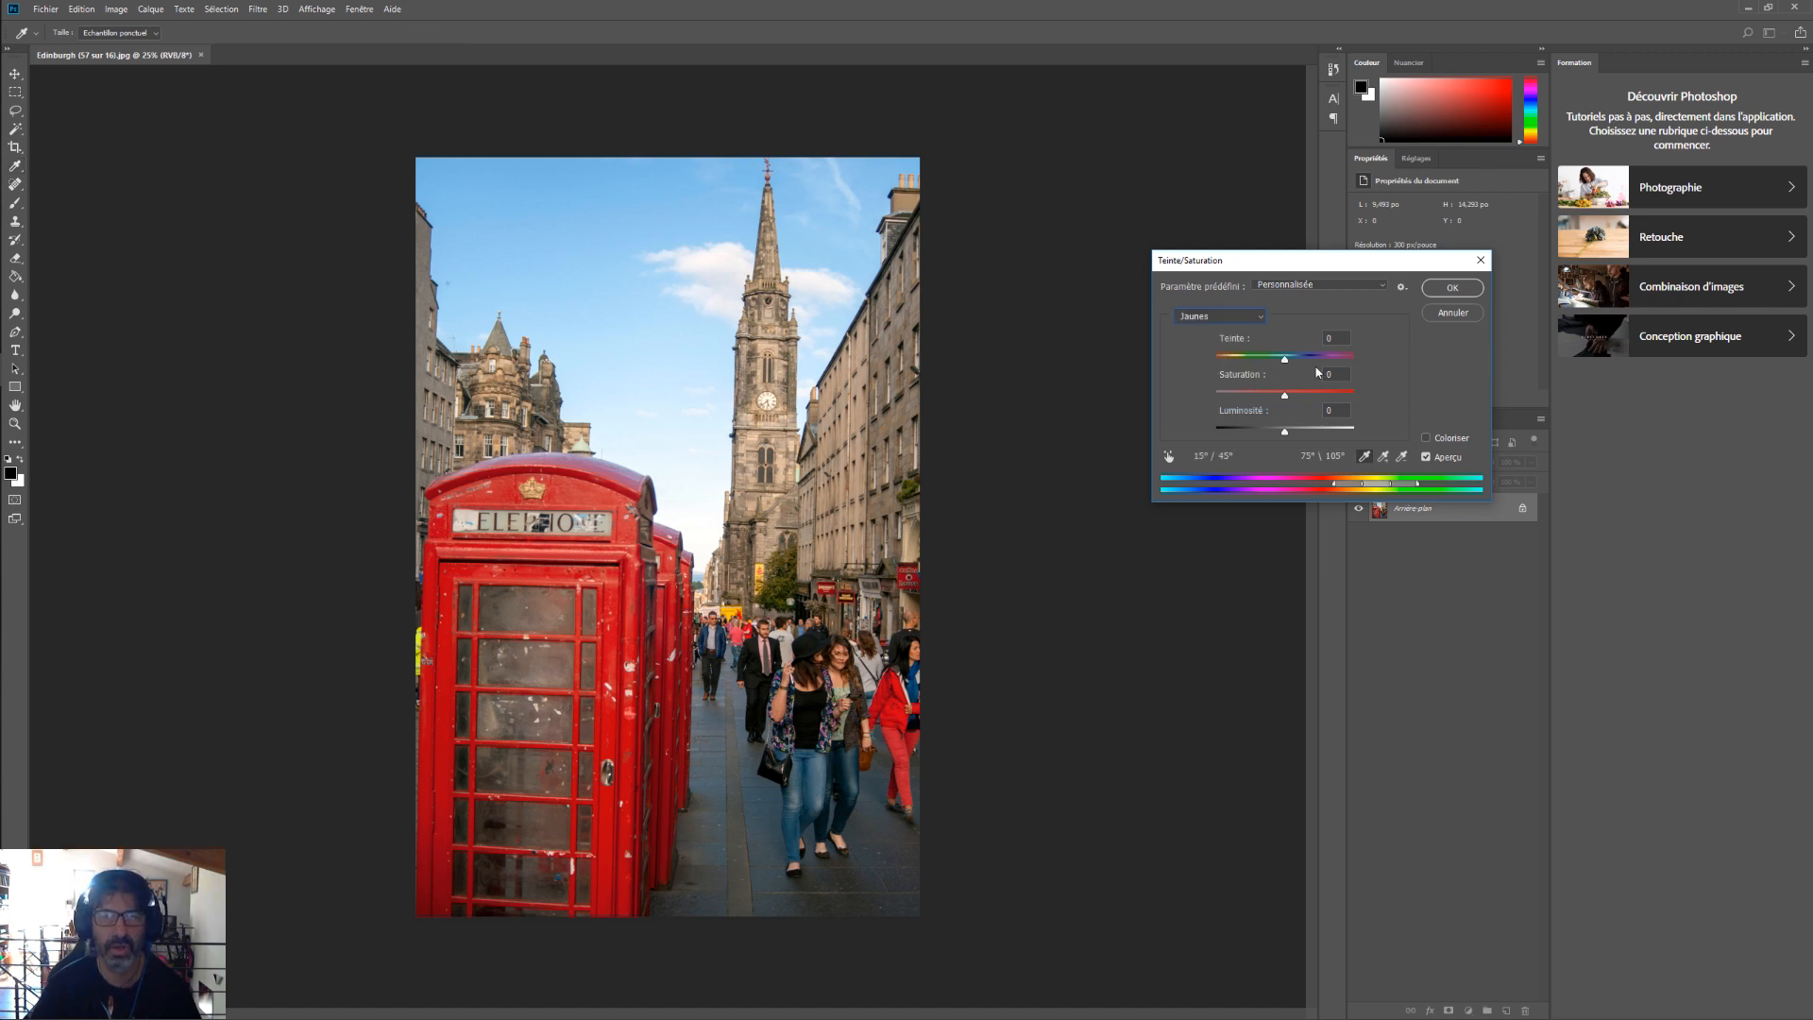
{"action": "left_click_drag", "start_coordinate": [1285, 396], "coordinate": [1170, 412]}
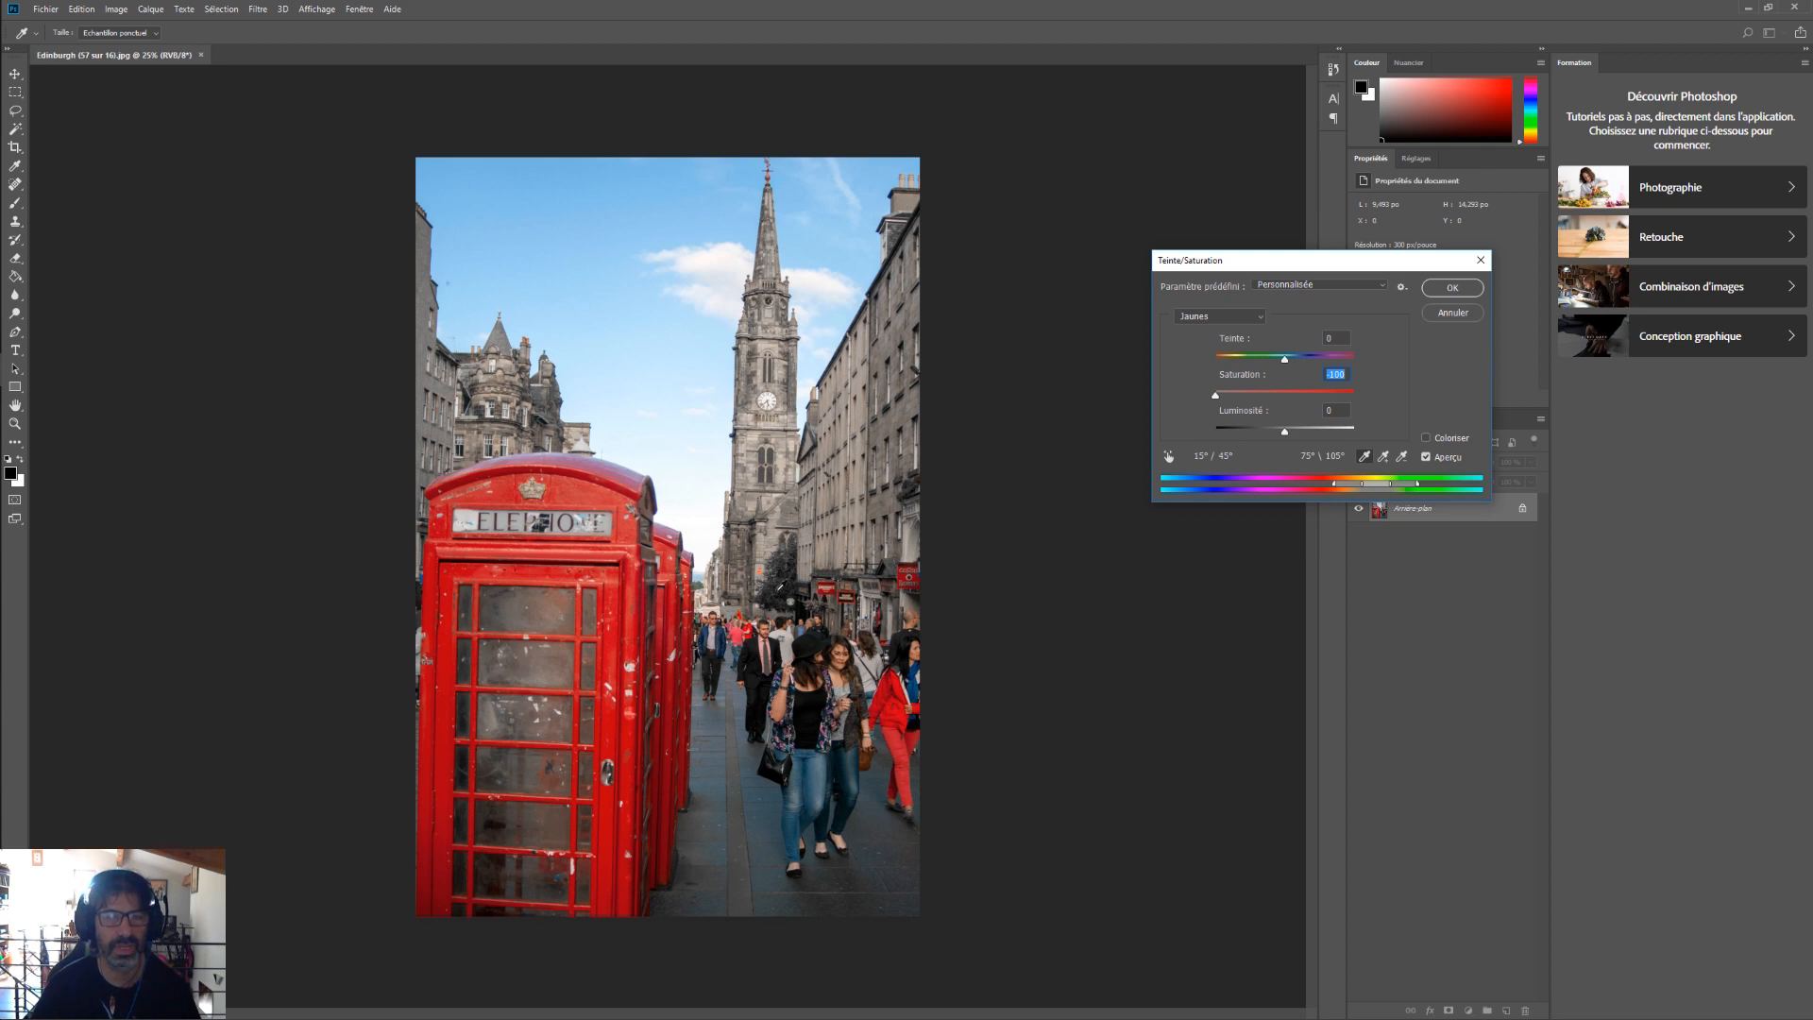
{"action": "left_click", "coordinate": [1254, 318]}
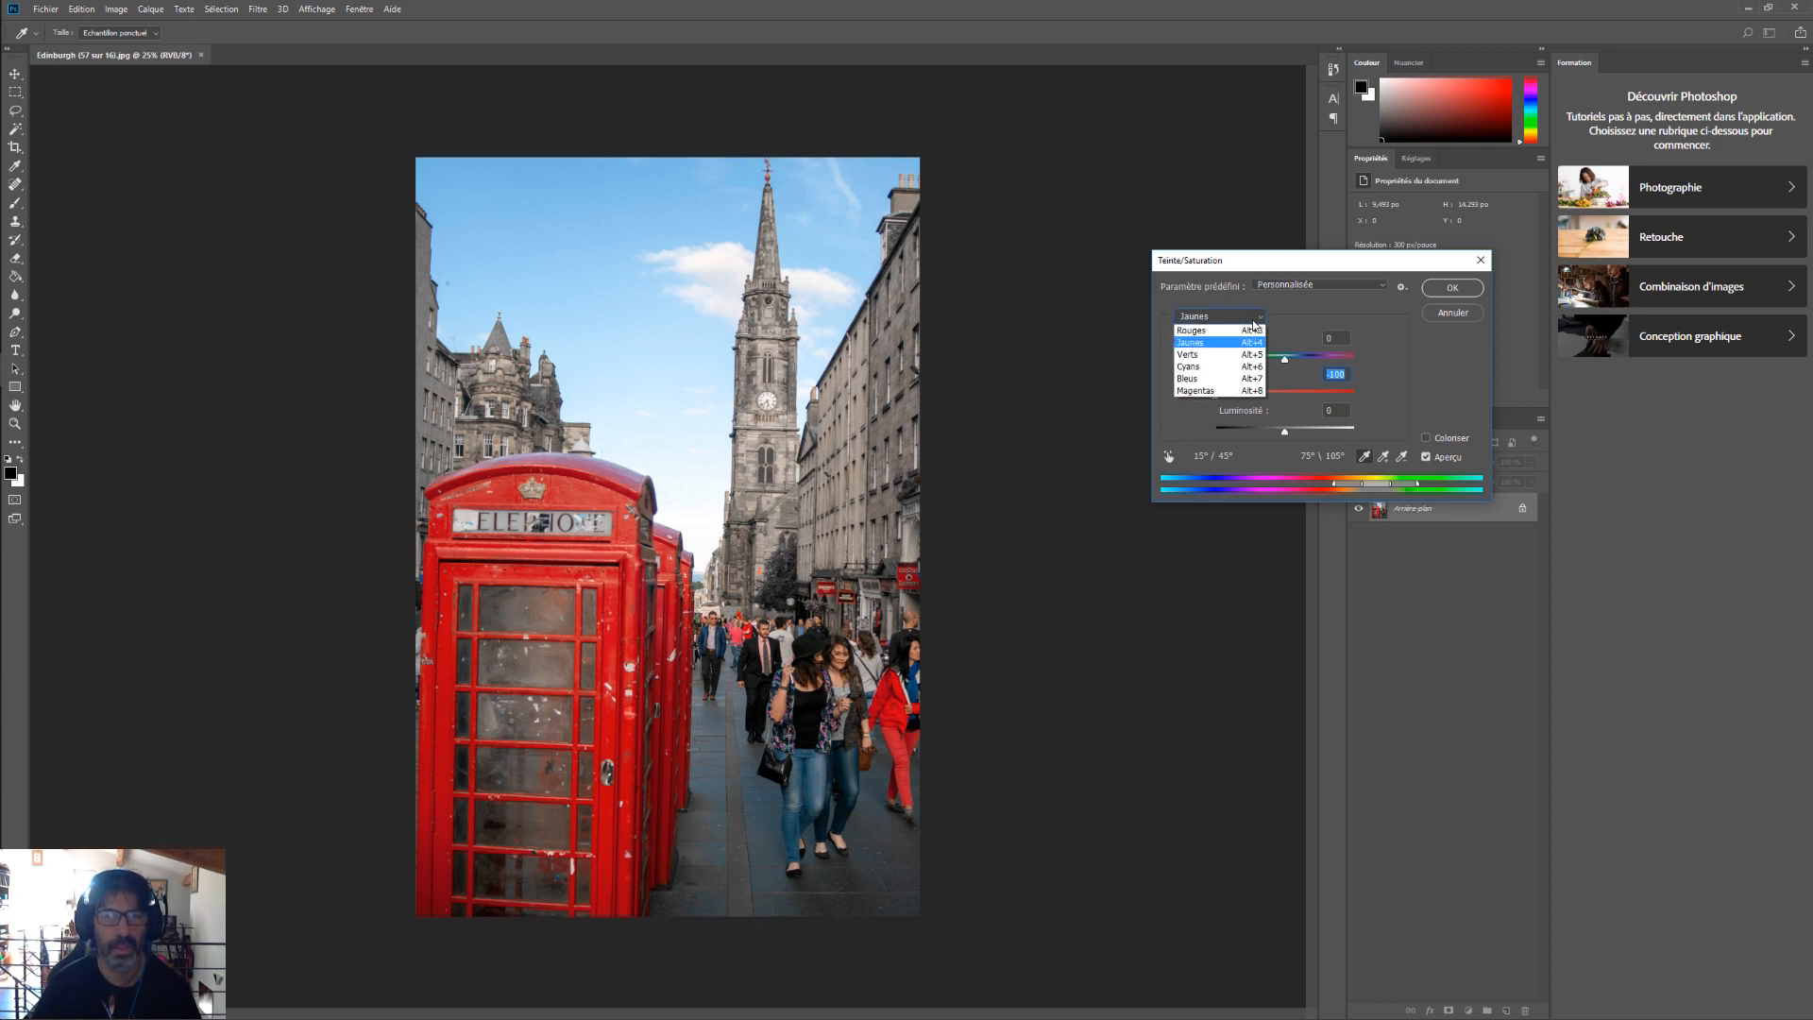
{"action": "left_click", "coordinate": [1197, 368]}
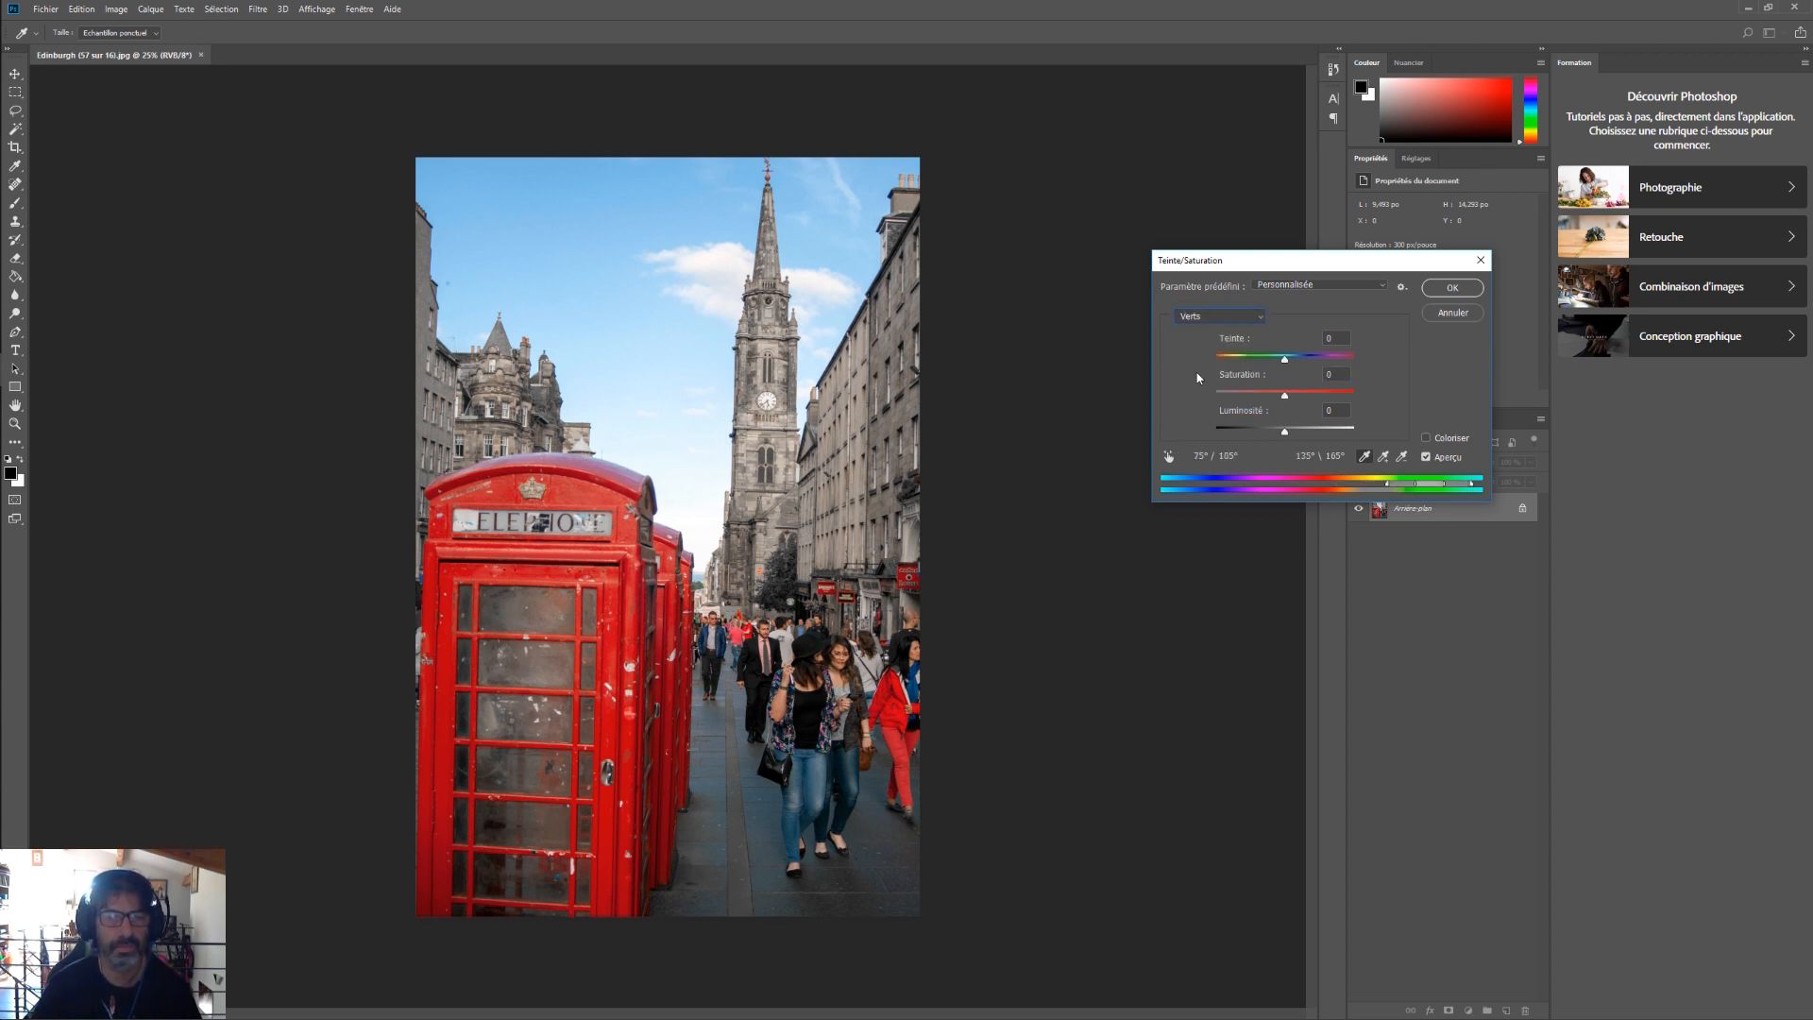
{"action": "left_click_drag", "start_coordinate": [1287, 397], "coordinate": [1186, 403]}
Lower the saturation of both the Cyans and Bleus colour ranges to -100
{"action": "left_click", "coordinate": [1245, 316]}
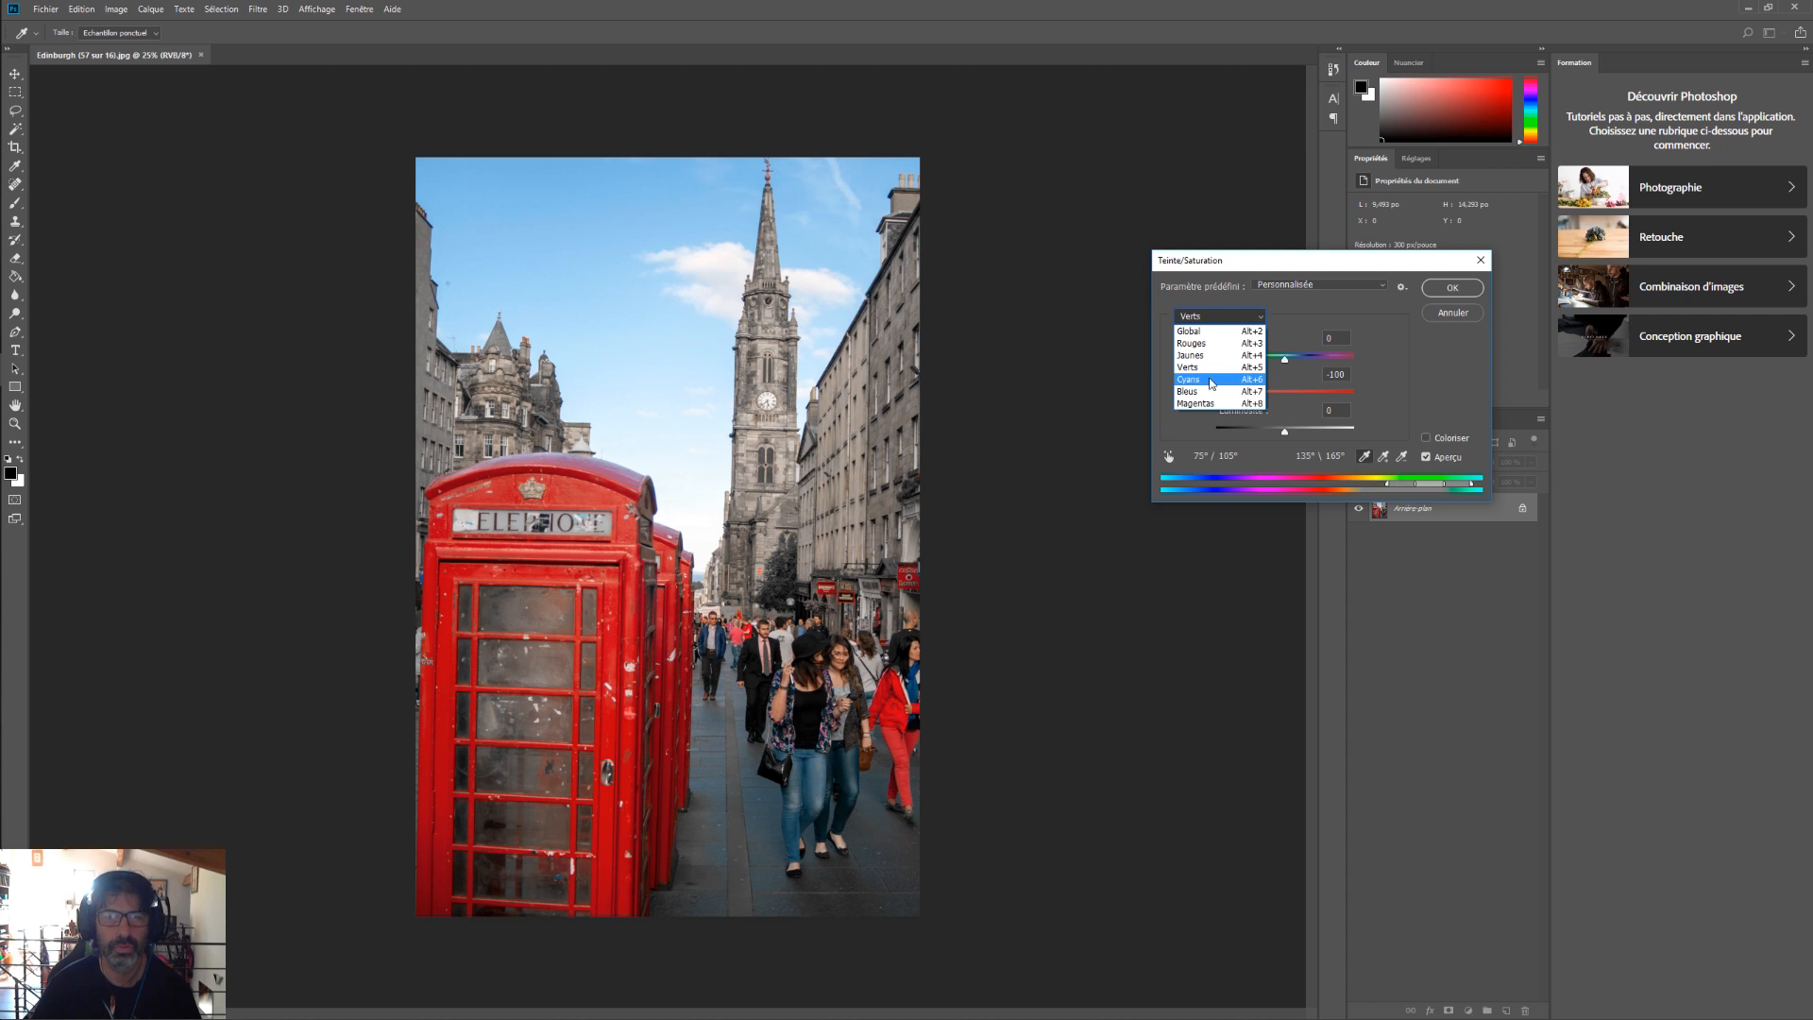
{"action": "left_click", "coordinate": [1212, 380]}
{"action": "left_click_drag", "start_coordinate": [1285, 397], "coordinate": [1190, 402]}
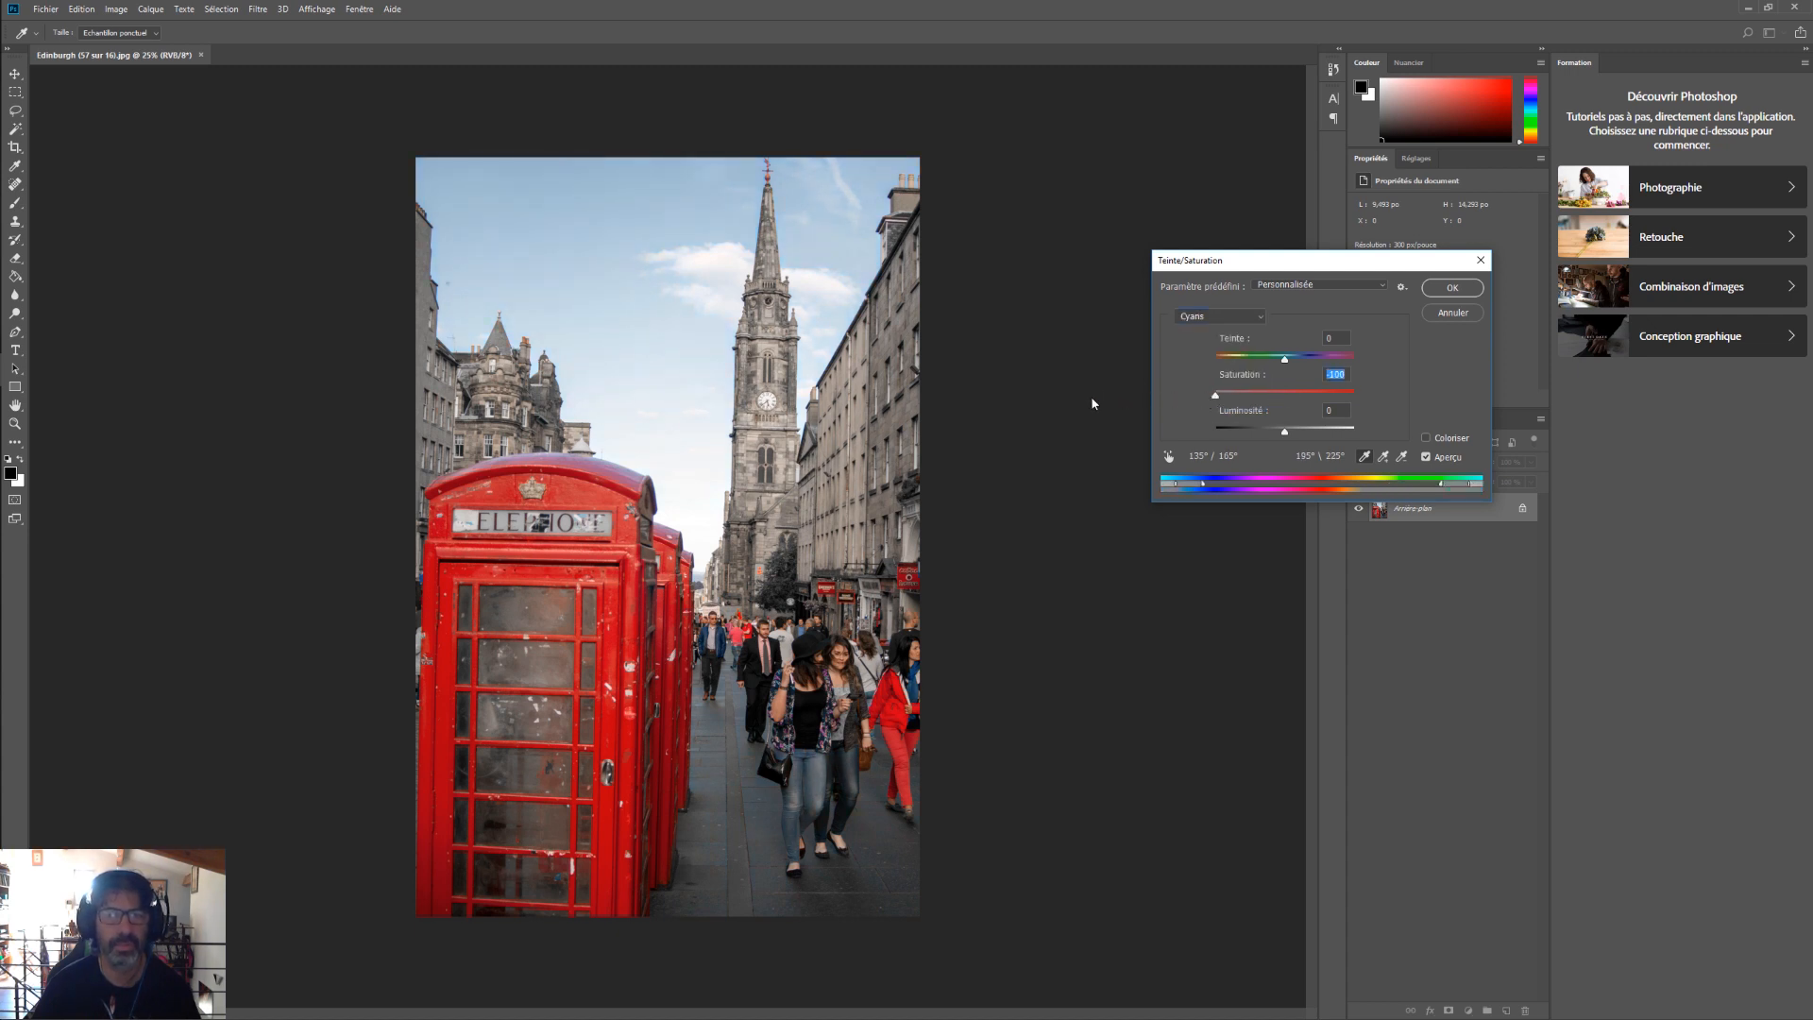
{"action": "left_click", "coordinate": [1237, 317]}
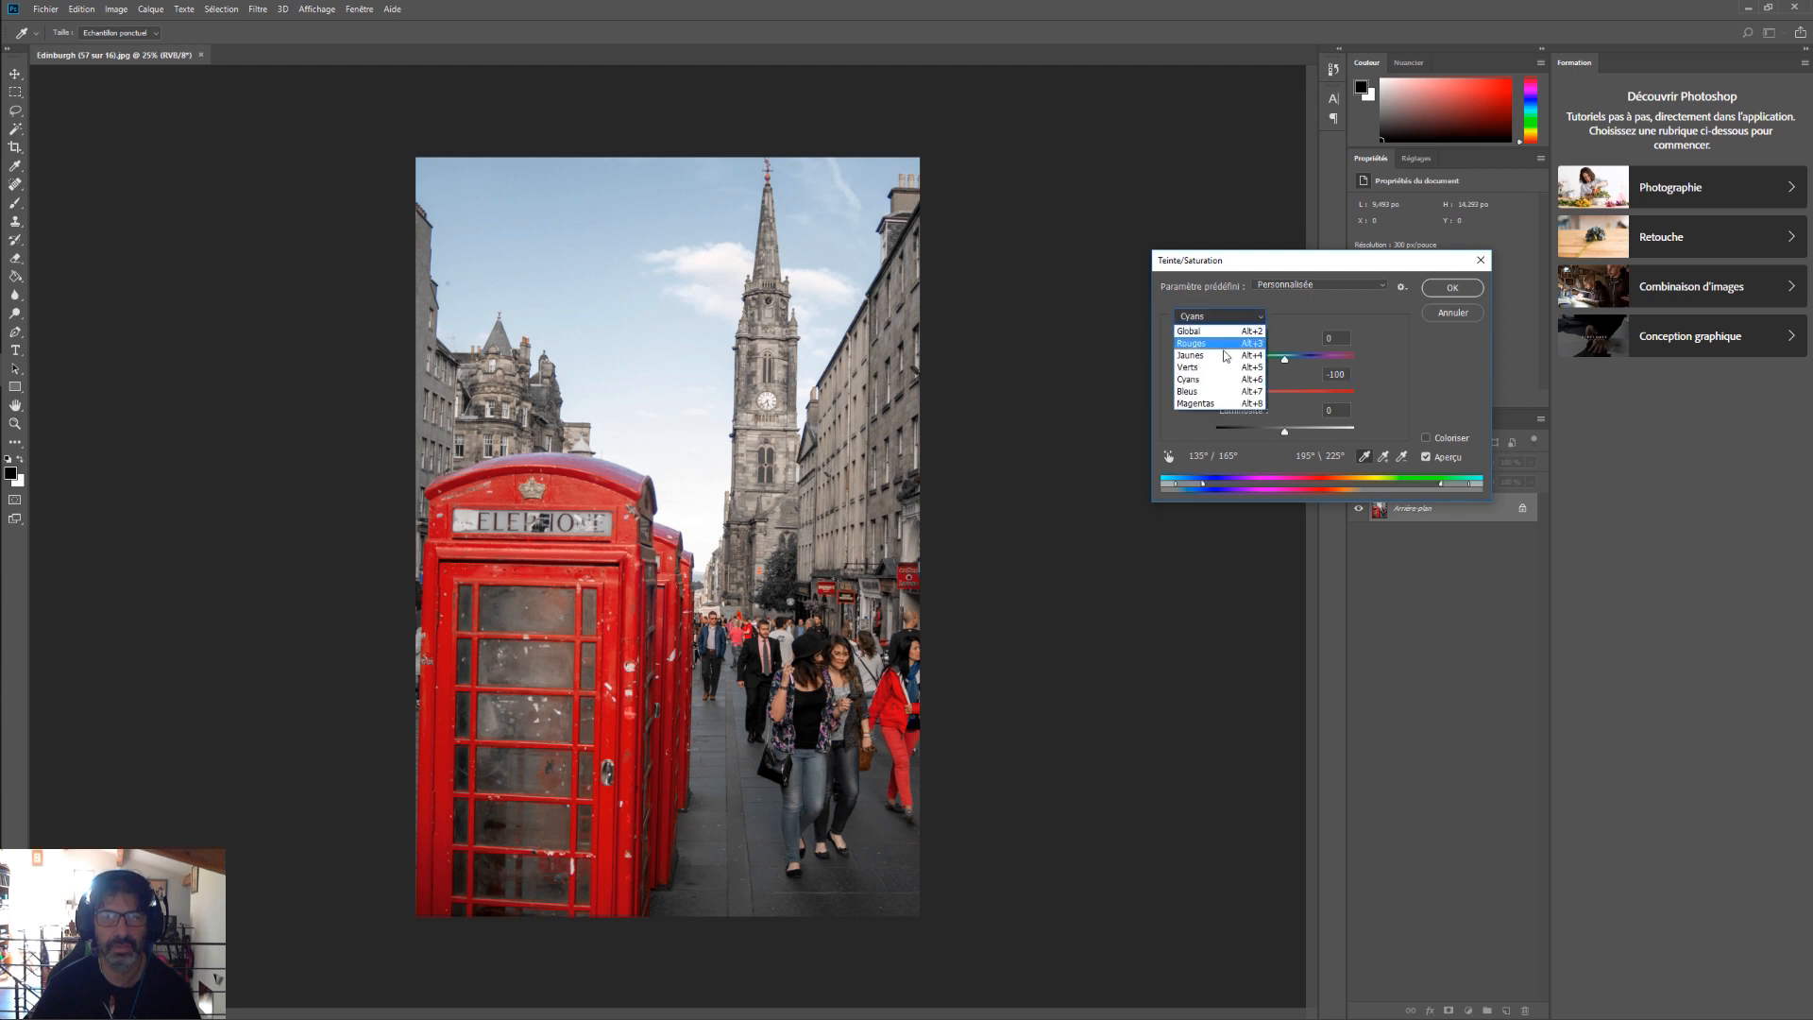
{"action": "left_click", "coordinate": [1204, 393]}
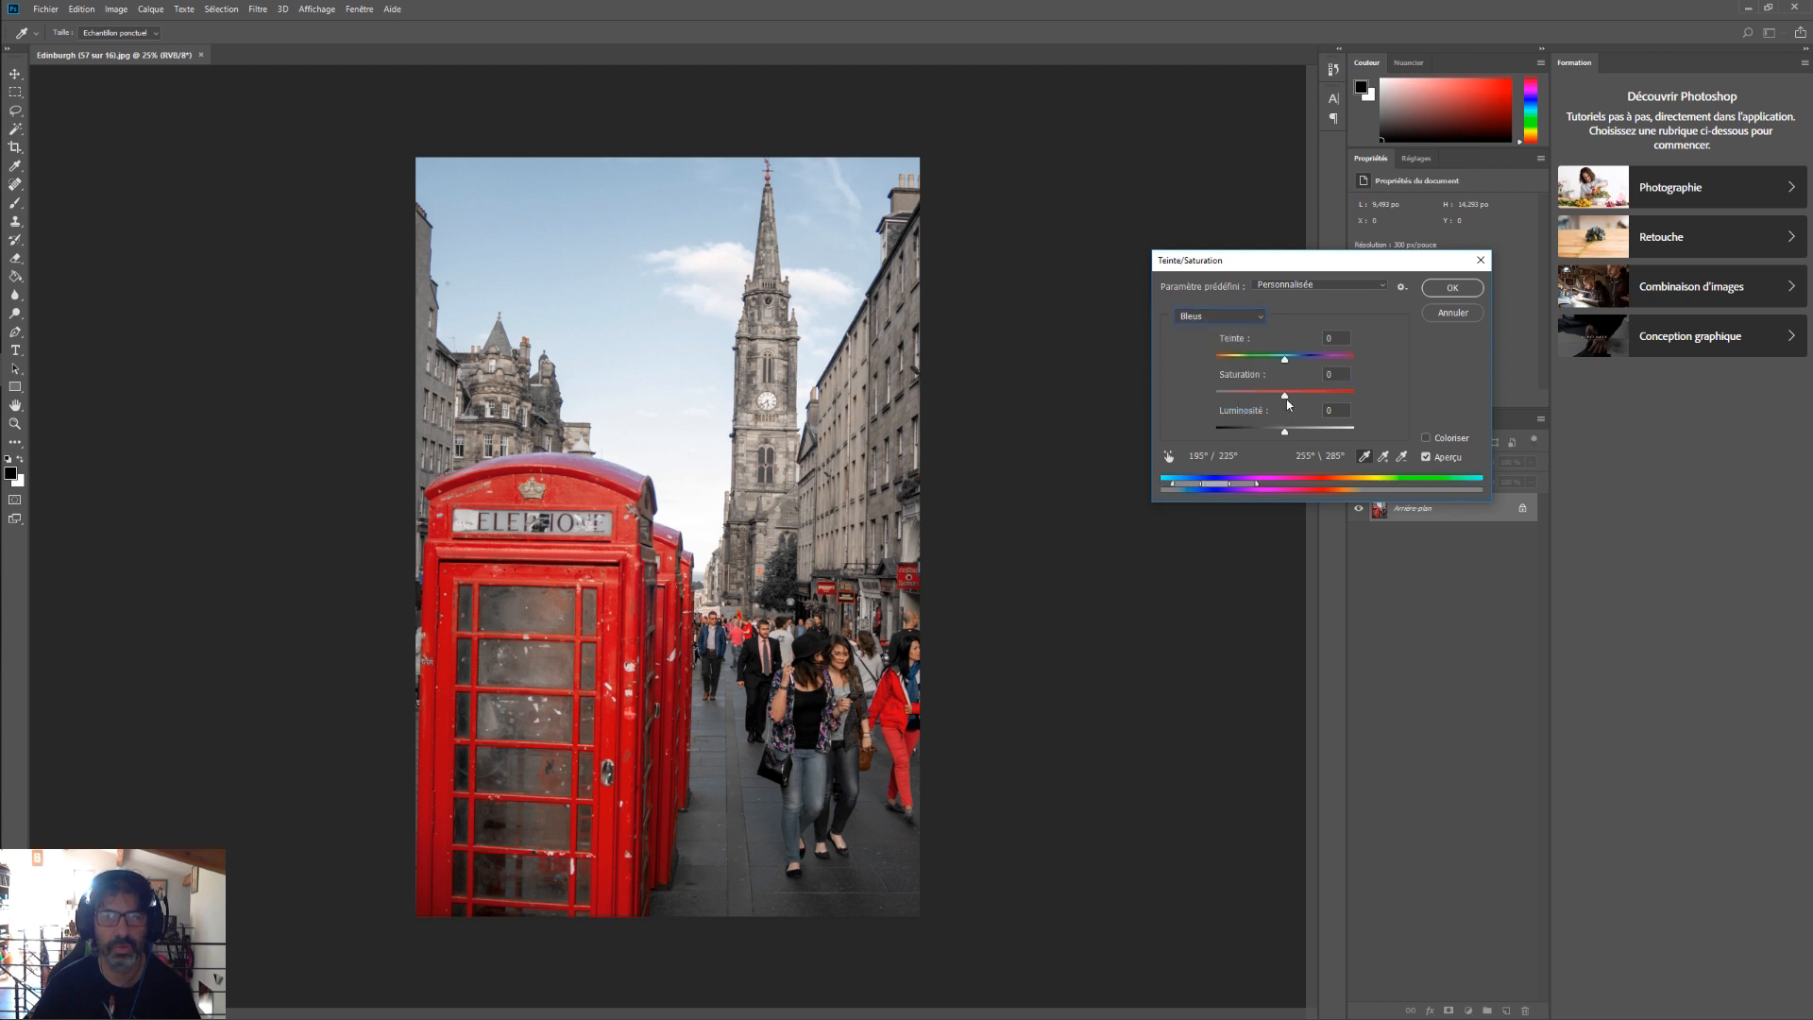
{"action": "left_click_drag", "start_coordinate": [1285, 396], "coordinate": [1129, 400]}
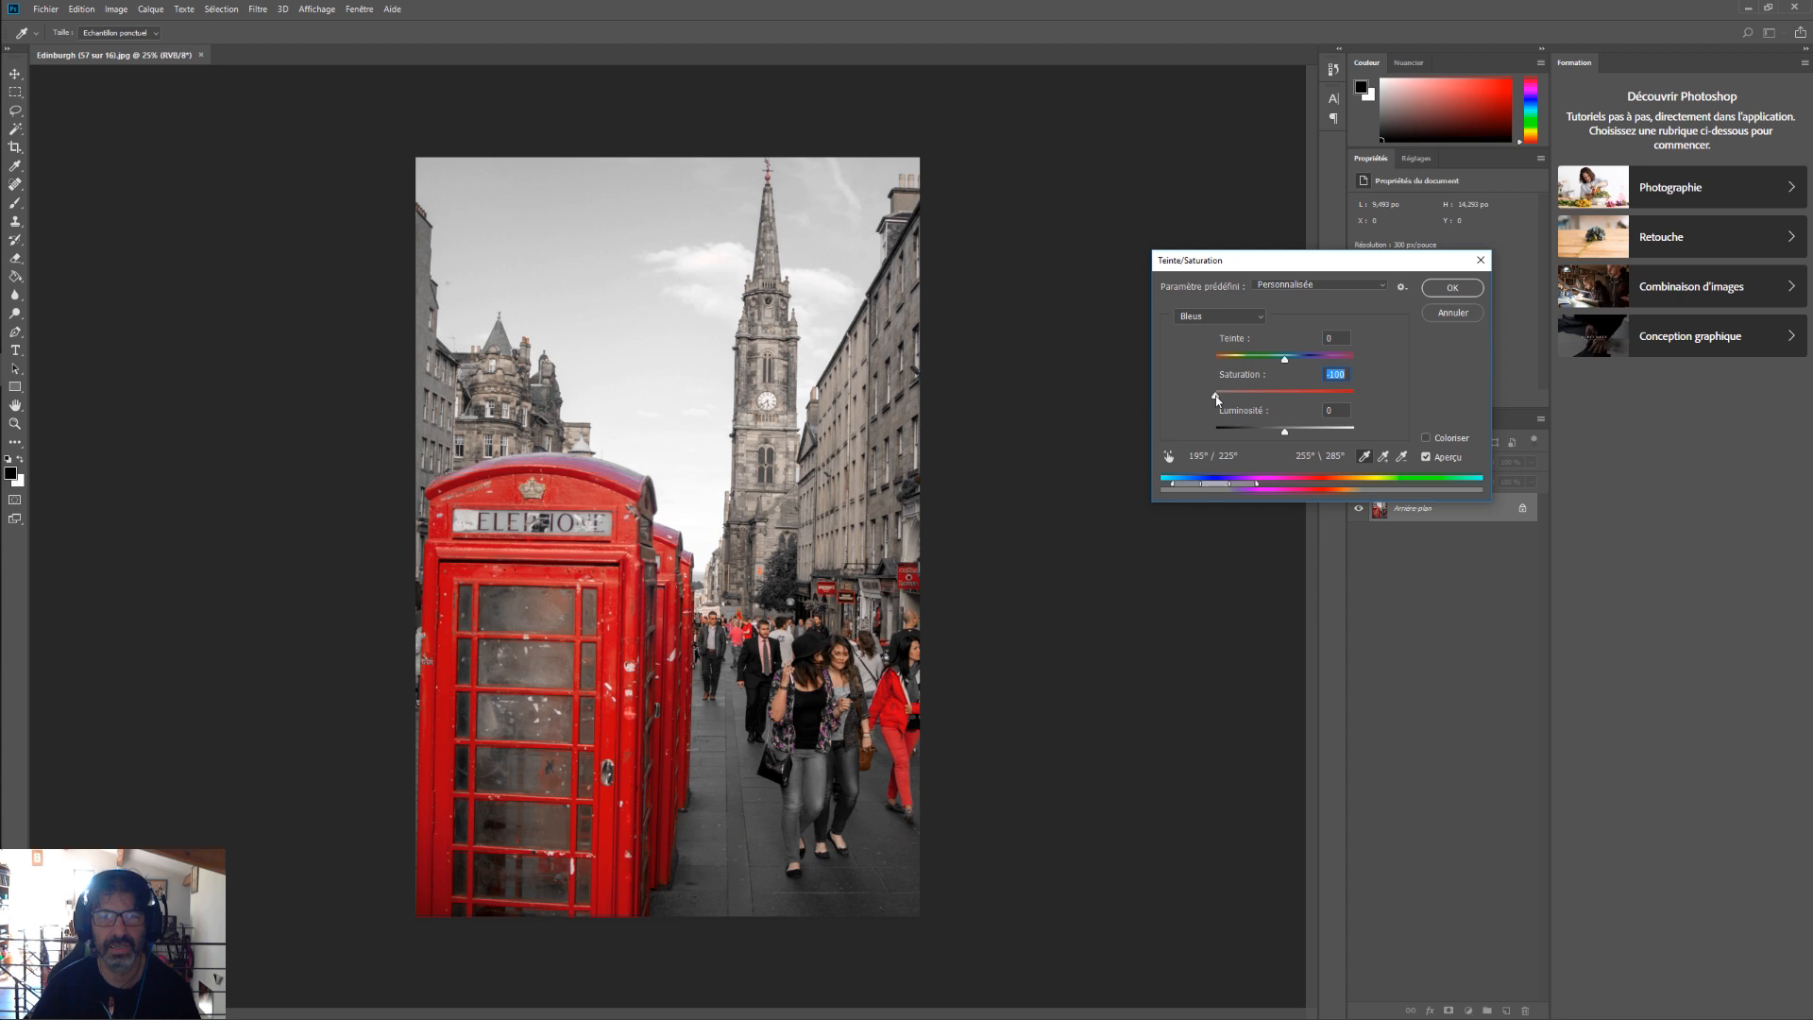
Raise the Bleus saturation to about +50 and the Cyans saturation to +100
{"action": "left_click_drag", "start_coordinate": [1216, 398], "coordinate": [1319, 397]}
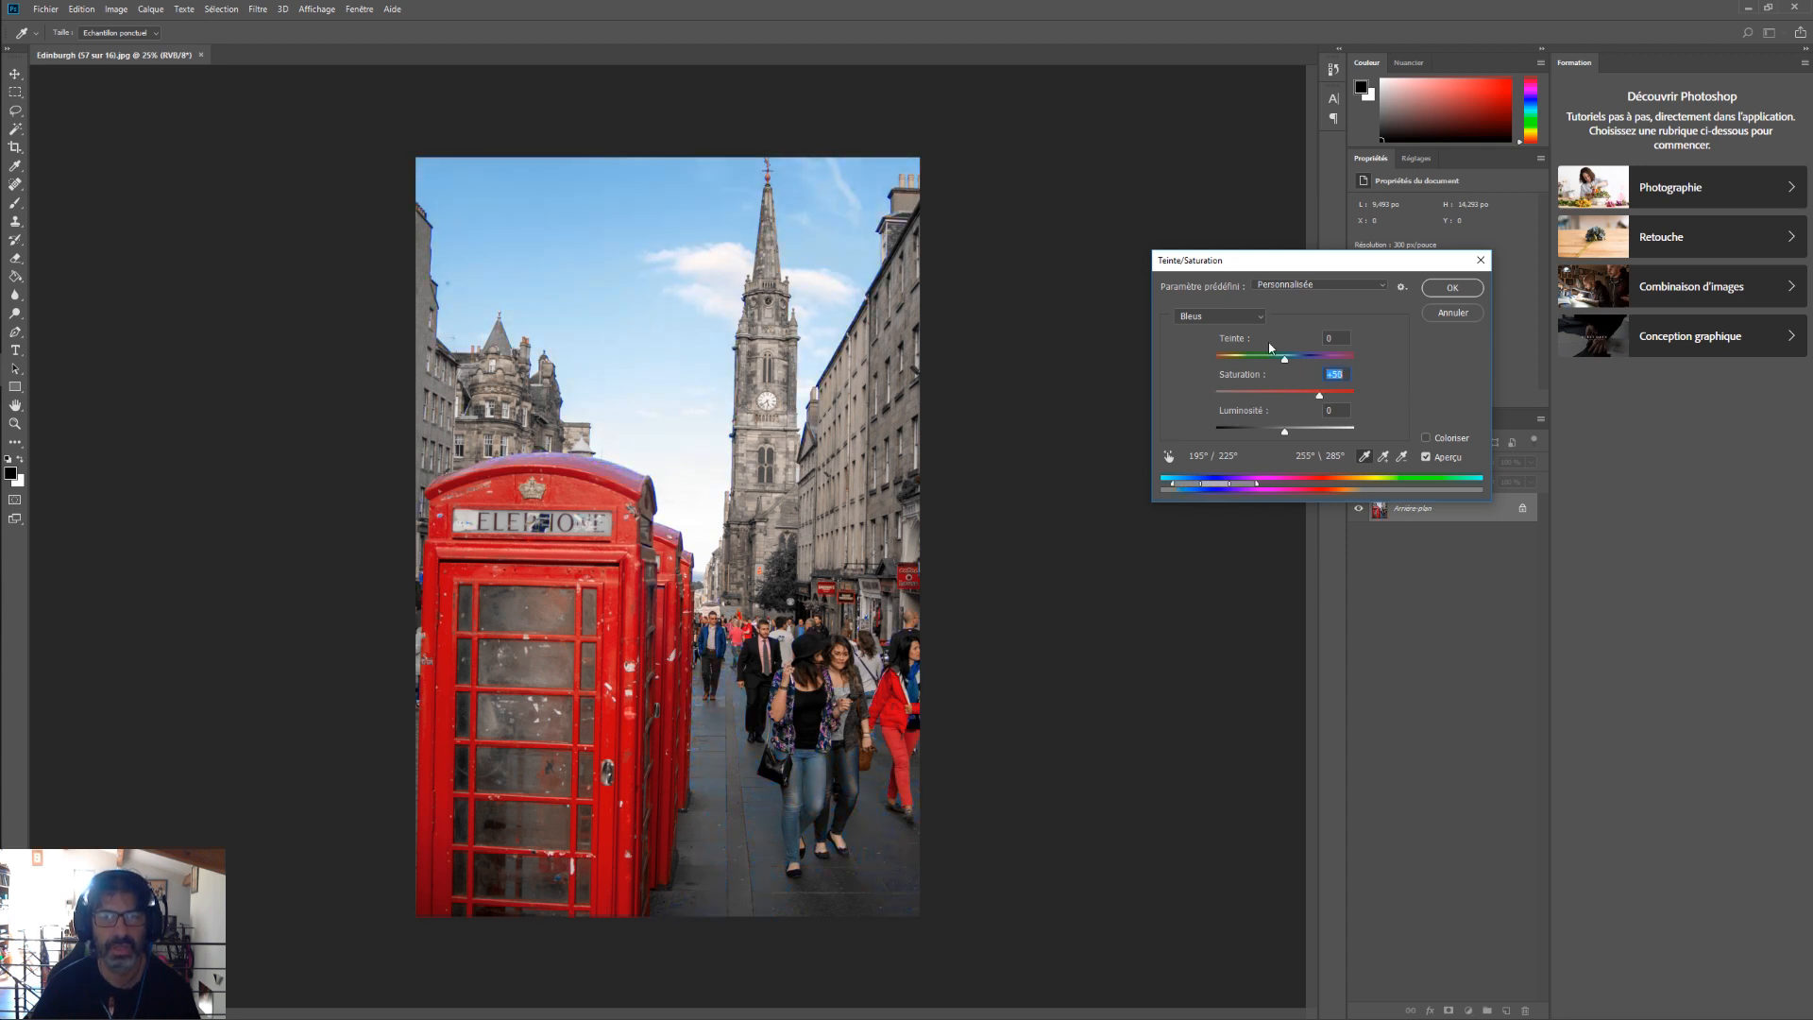
{"action": "left_click", "coordinate": [1234, 317]}
{"action": "left_click", "coordinate": [1245, 380]}
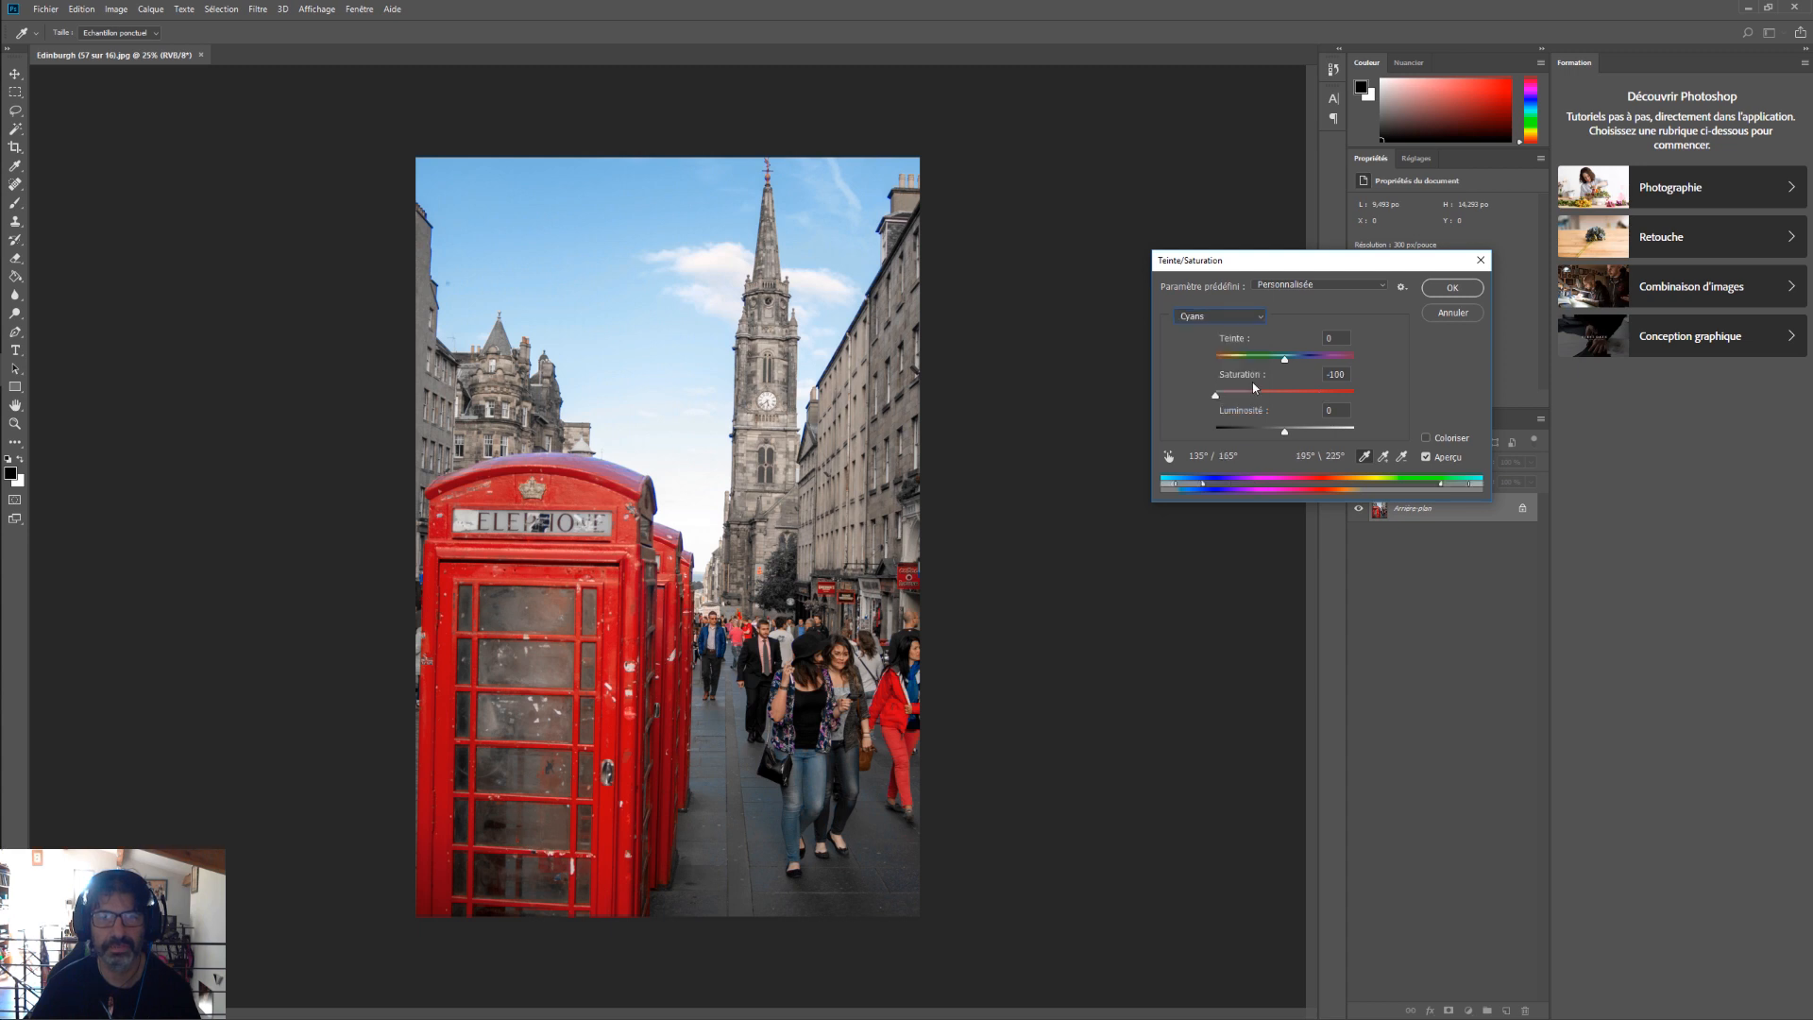
{"action": "left_click_drag", "start_coordinate": [1216, 395], "coordinate": [1400, 397]}
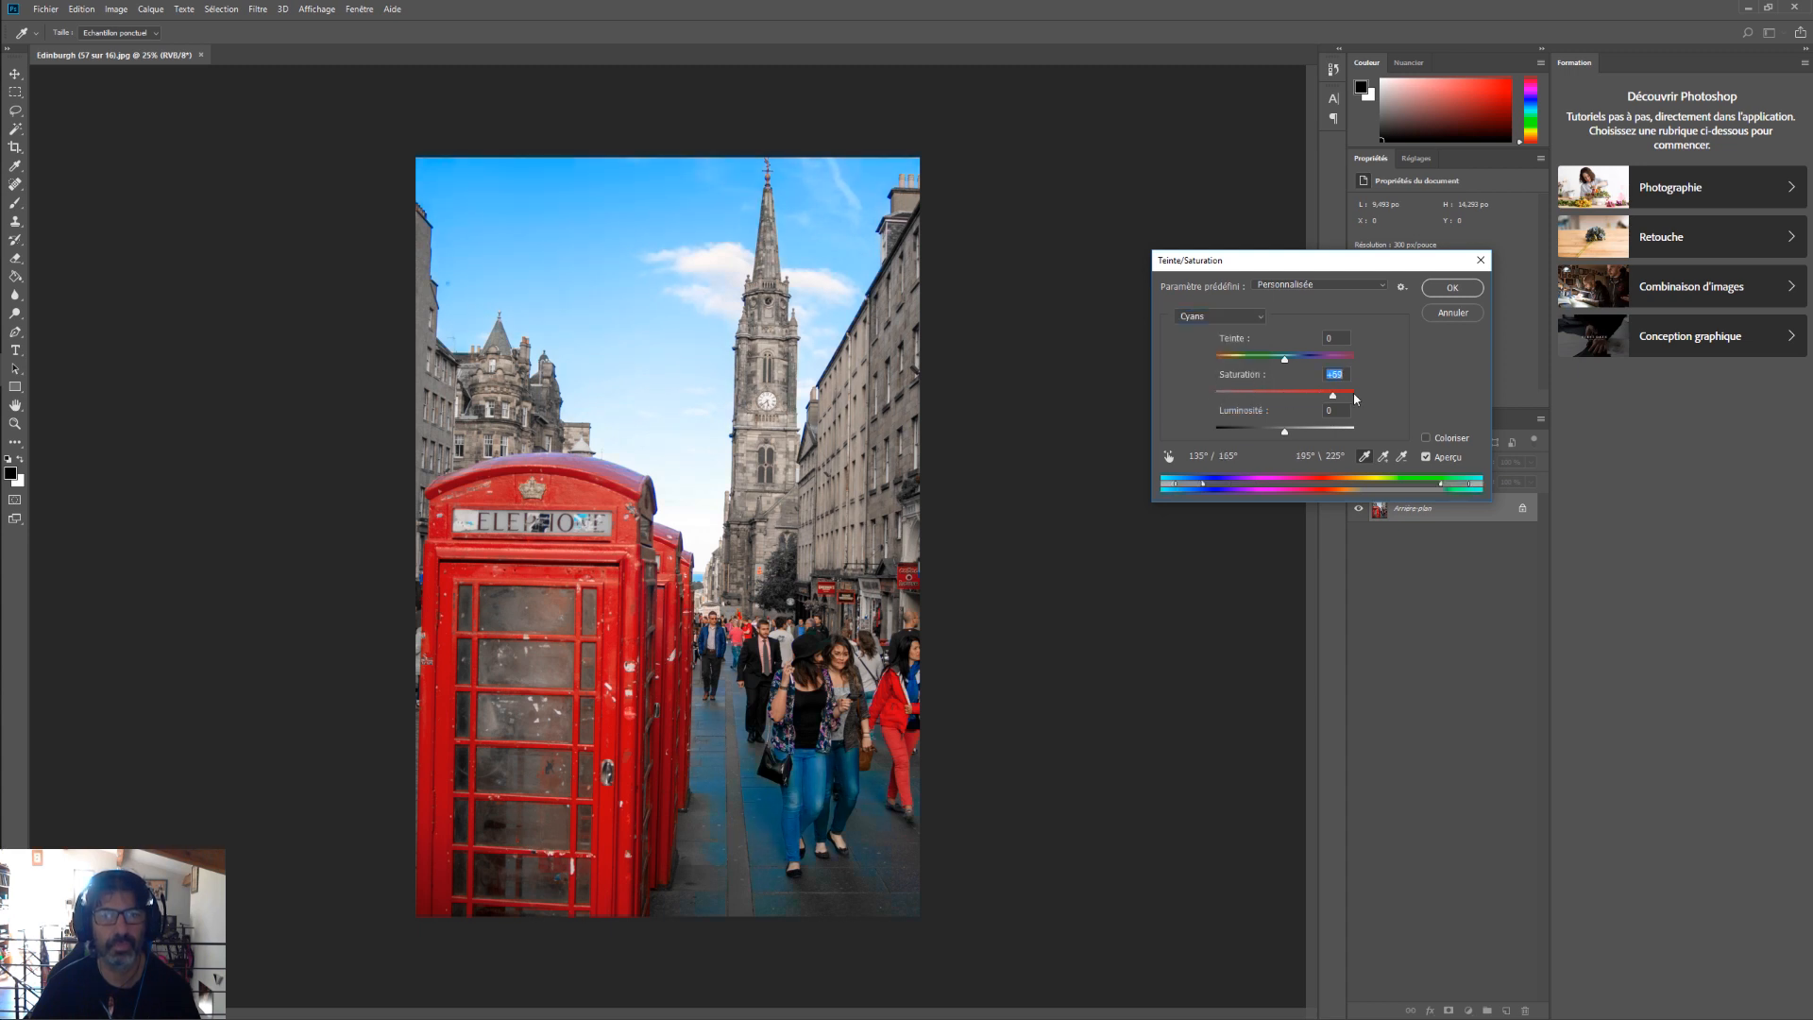
Set the Rouges saturation to -100 to turn the telephone box grey
{"action": "left_click", "coordinate": [1253, 322]}
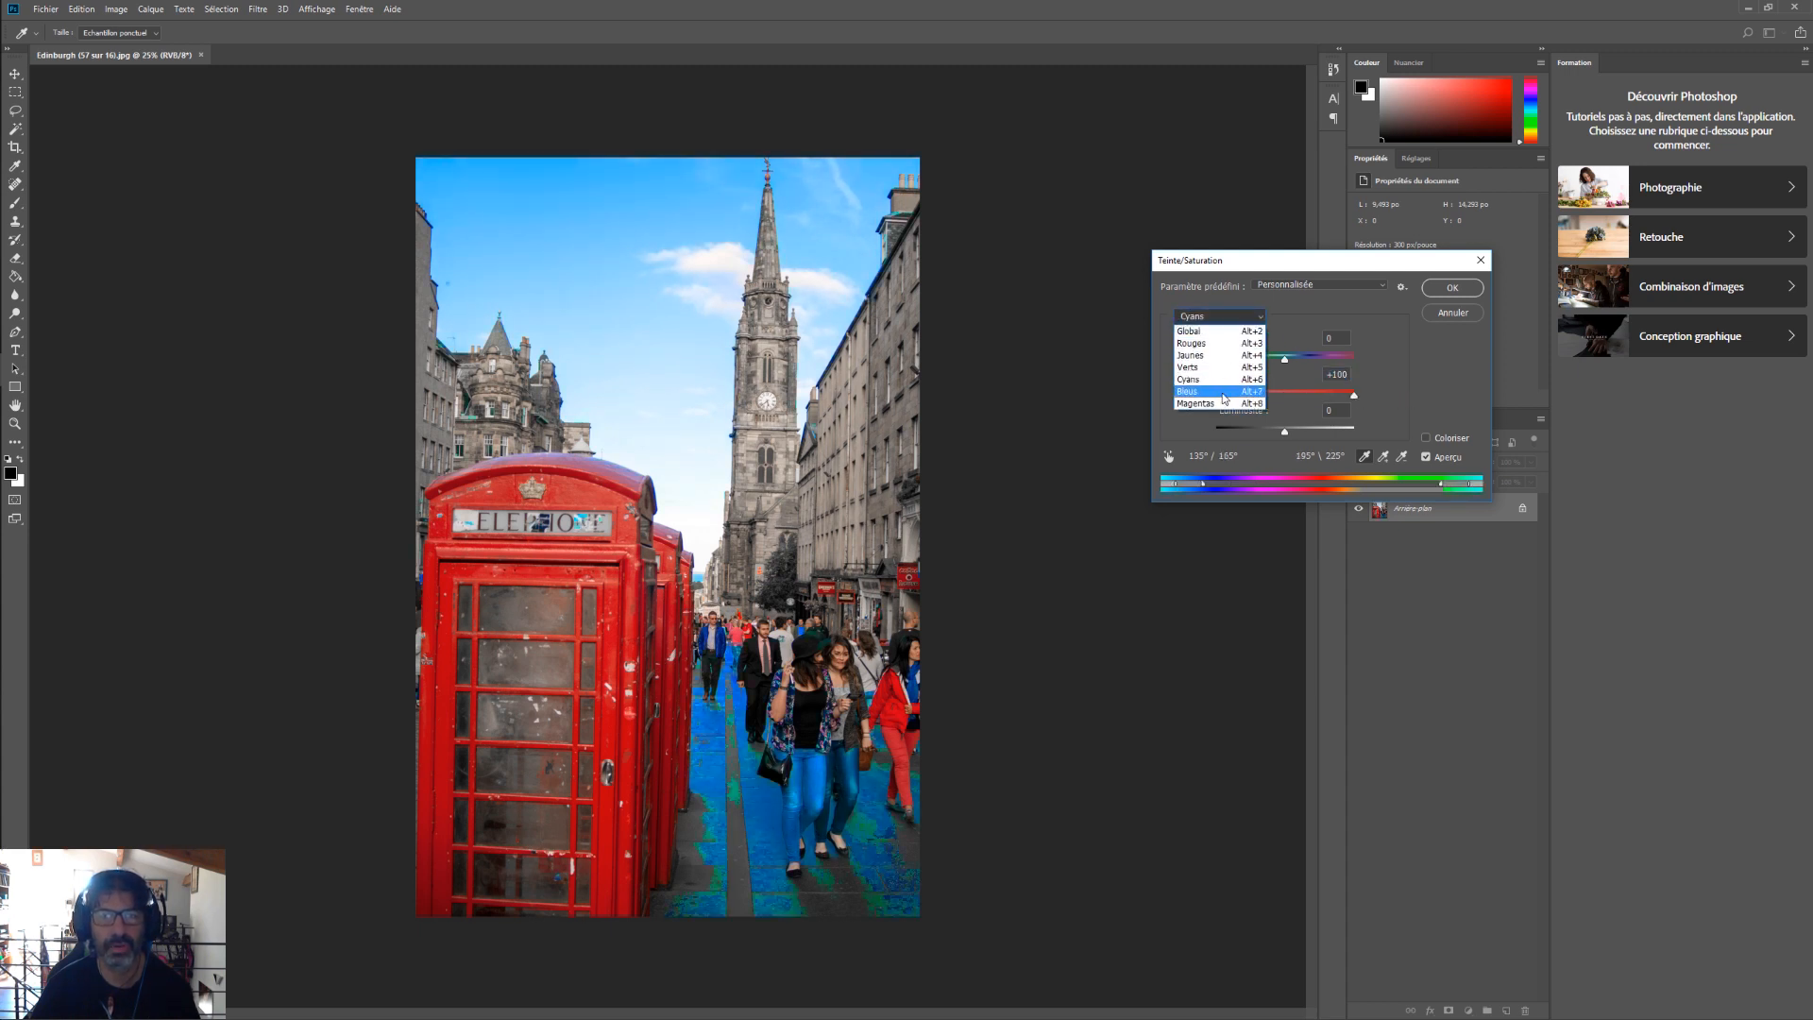
{"action": "left_click", "coordinate": [1216, 346]}
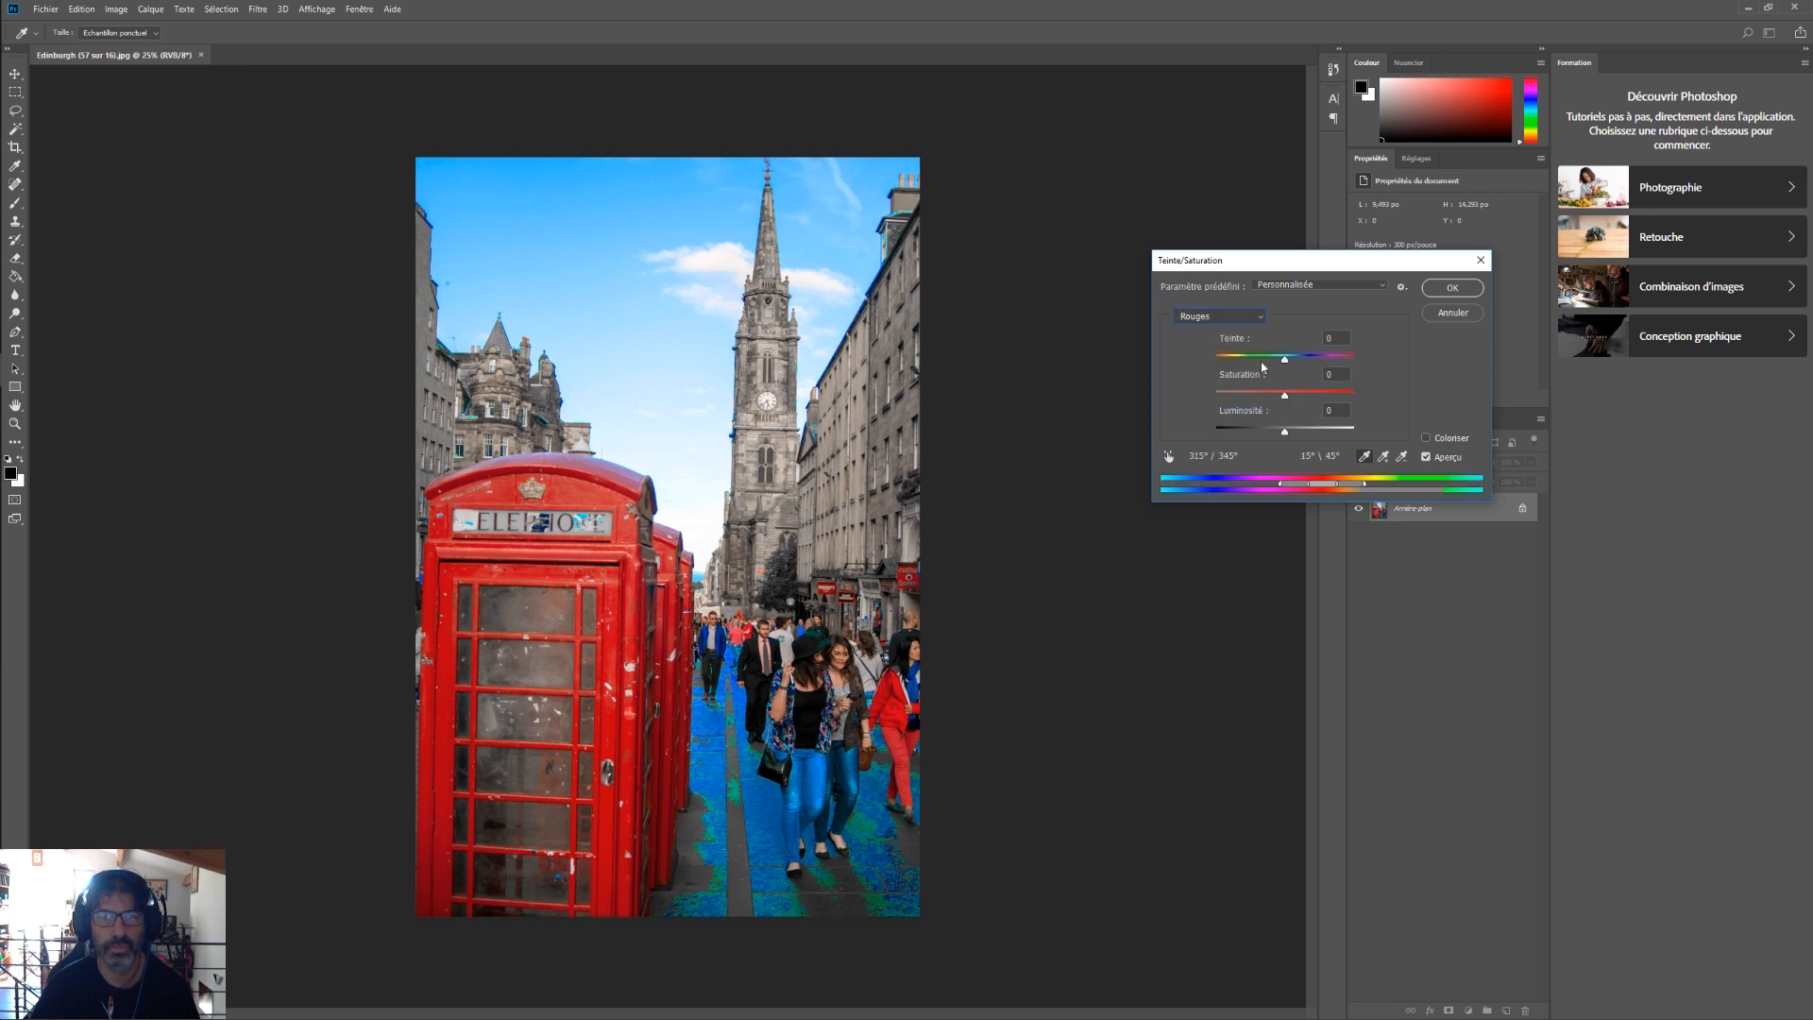
{"action": "left_click_drag", "start_coordinate": [1284, 396], "coordinate": [1166, 393]}
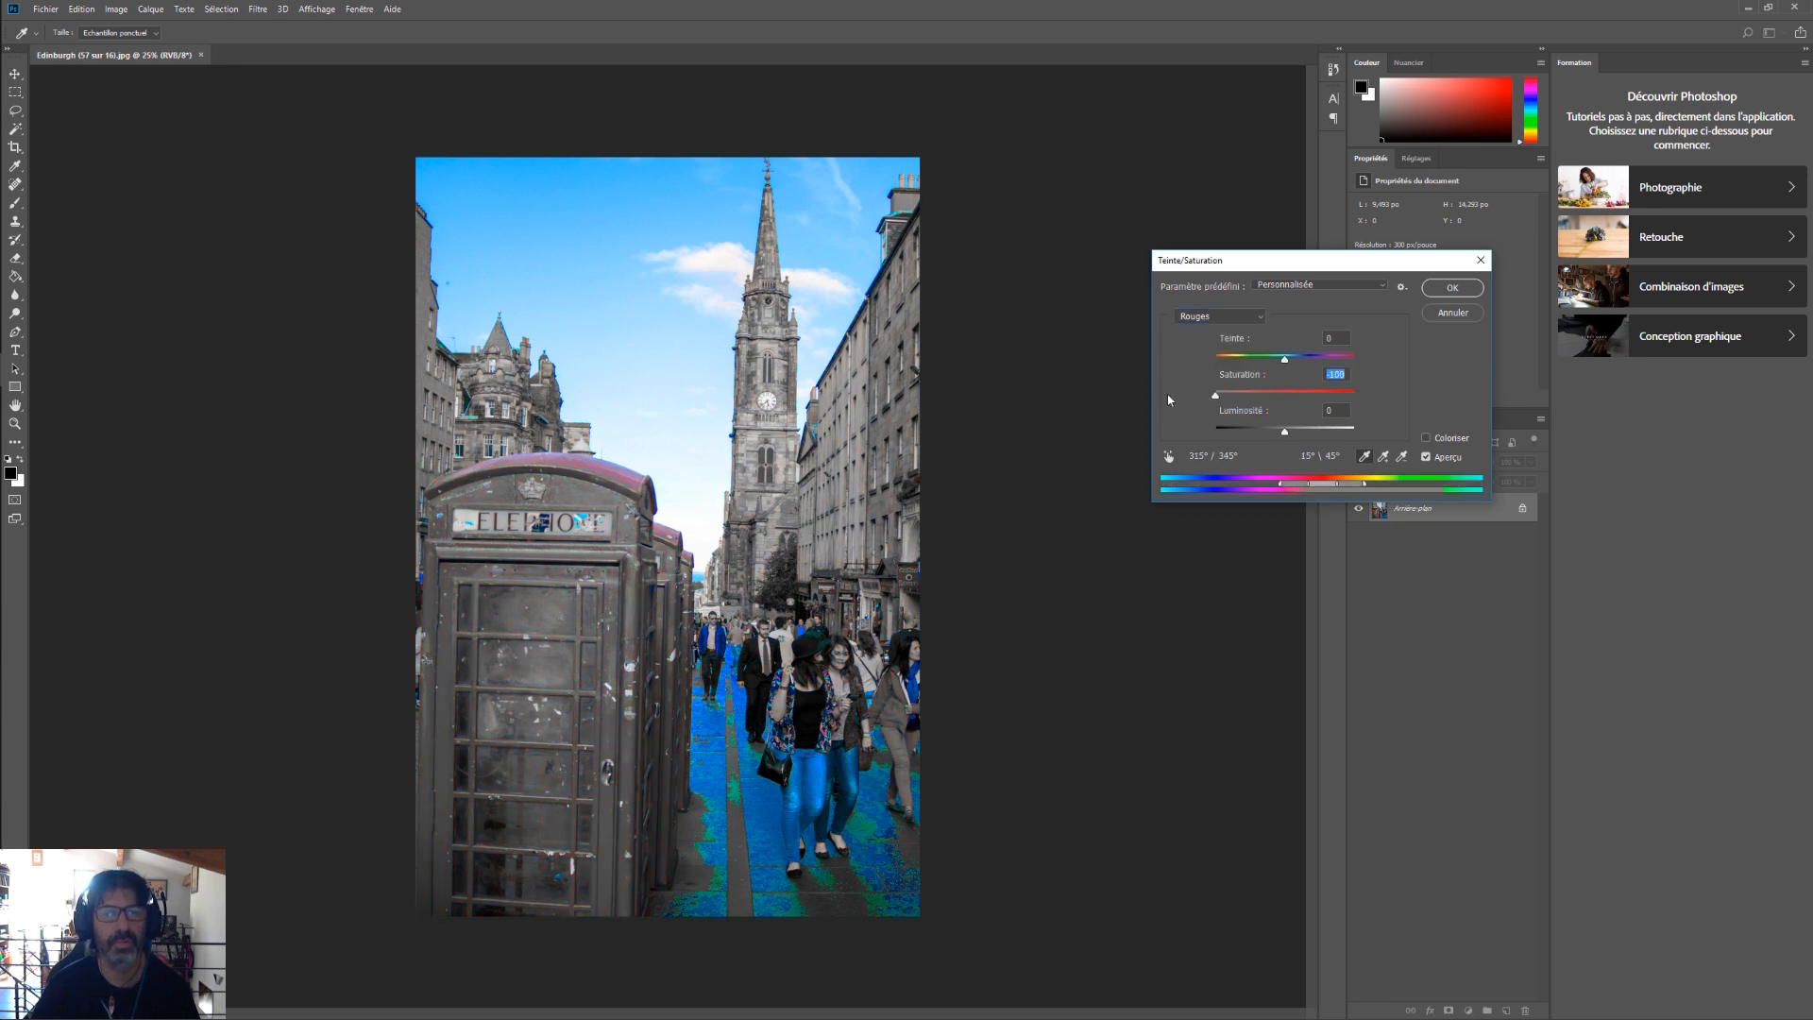
Reduce the Cyans saturation to -7 and set the Magentas saturation to -100
{"action": "left_click", "coordinate": [1233, 317]}
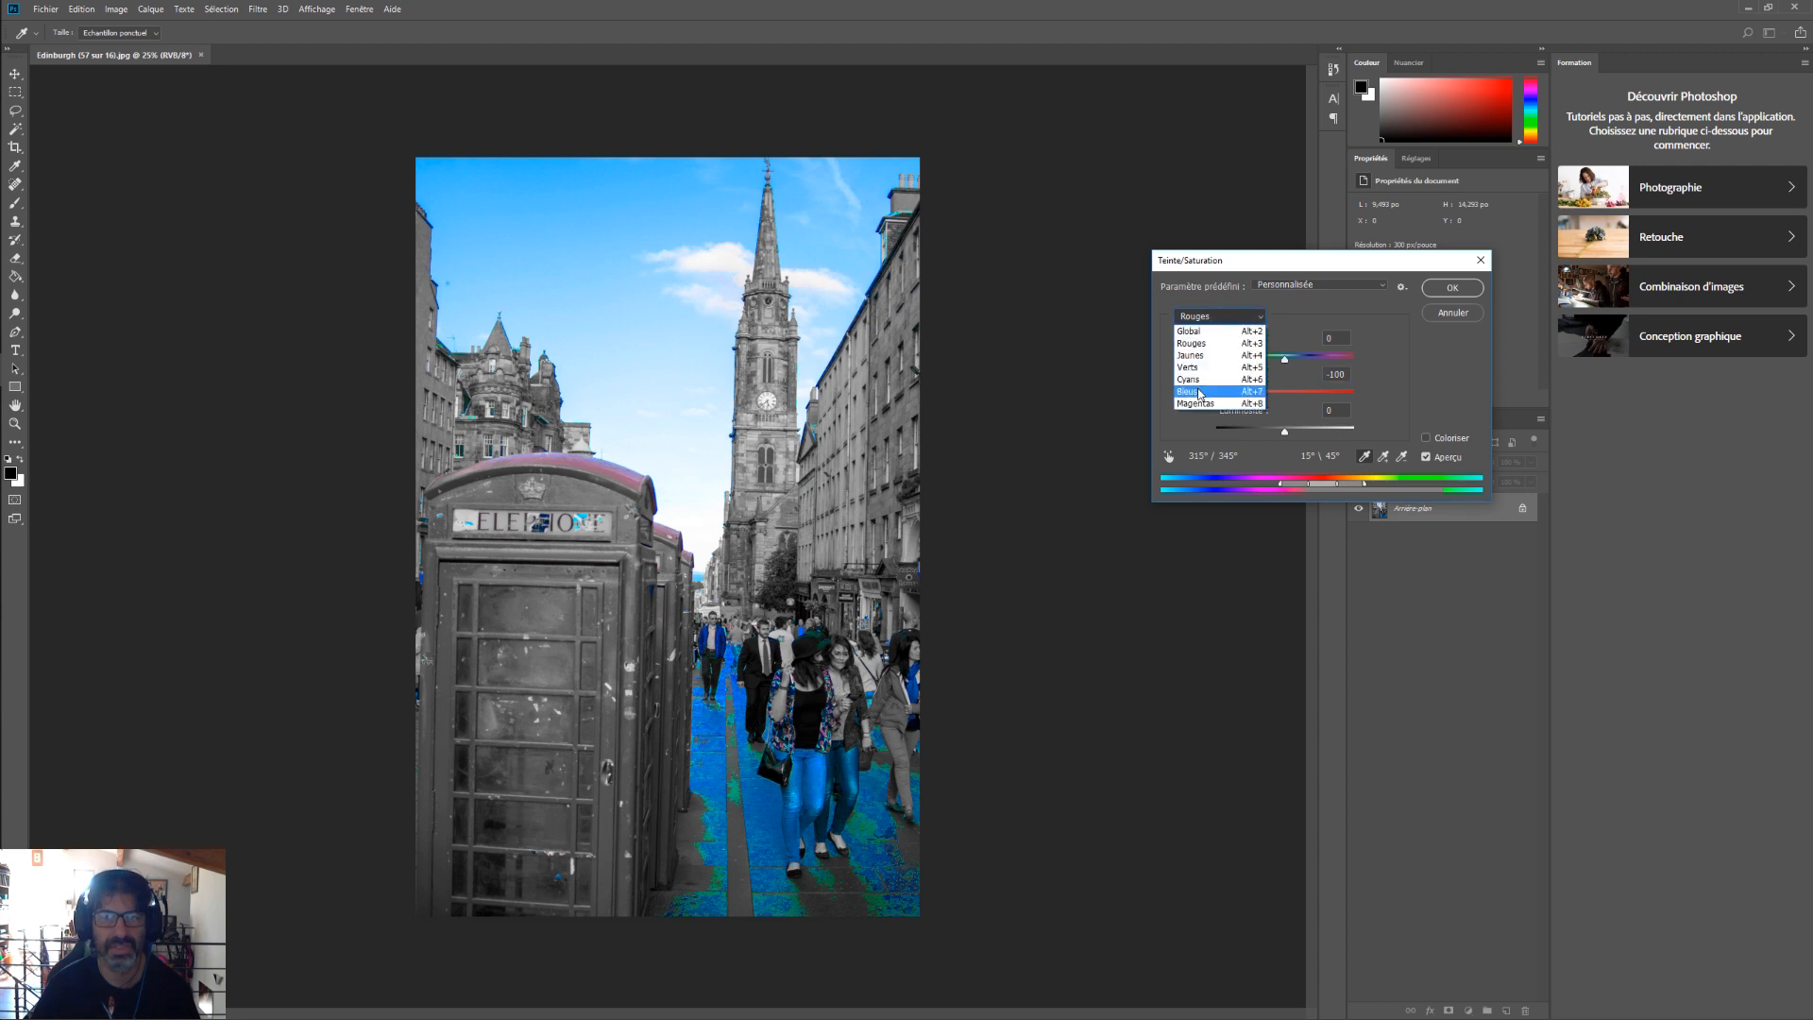
{"action": "left_click", "coordinate": [1205, 381]}
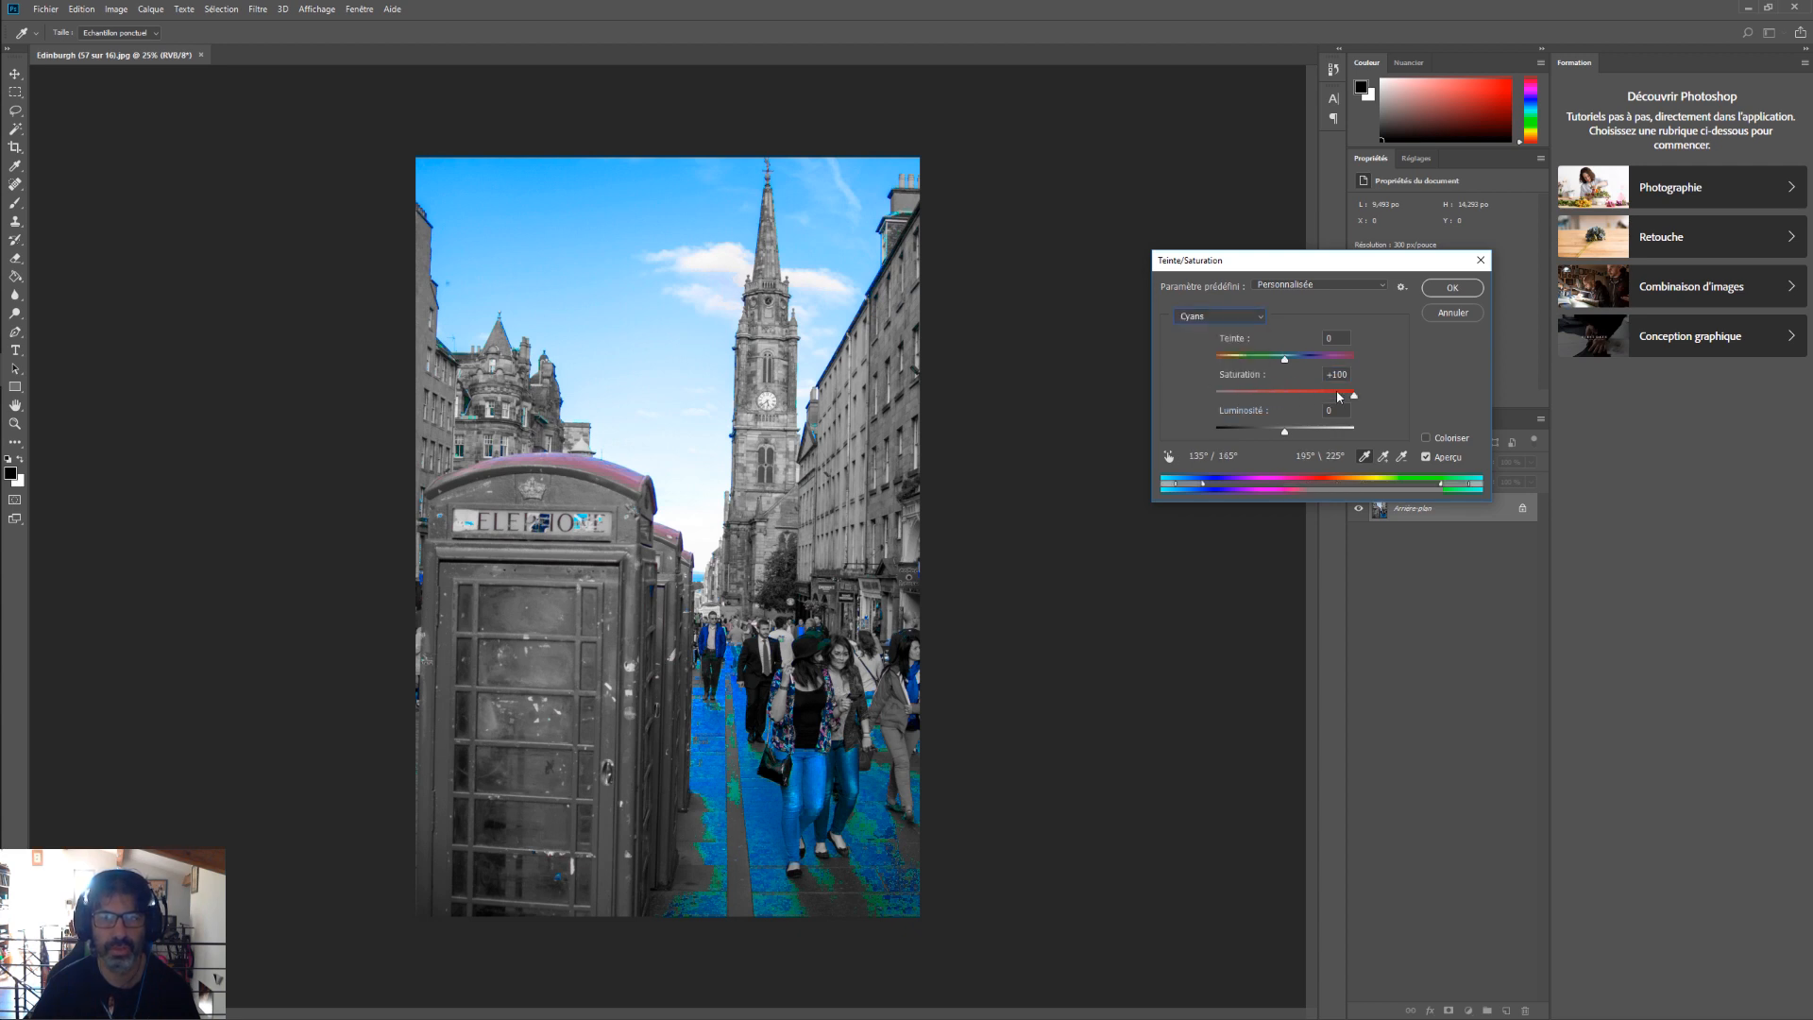
{"action": "left_click_drag", "start_coordinate": [1354, 400], "coordinate": [1279, 397]}
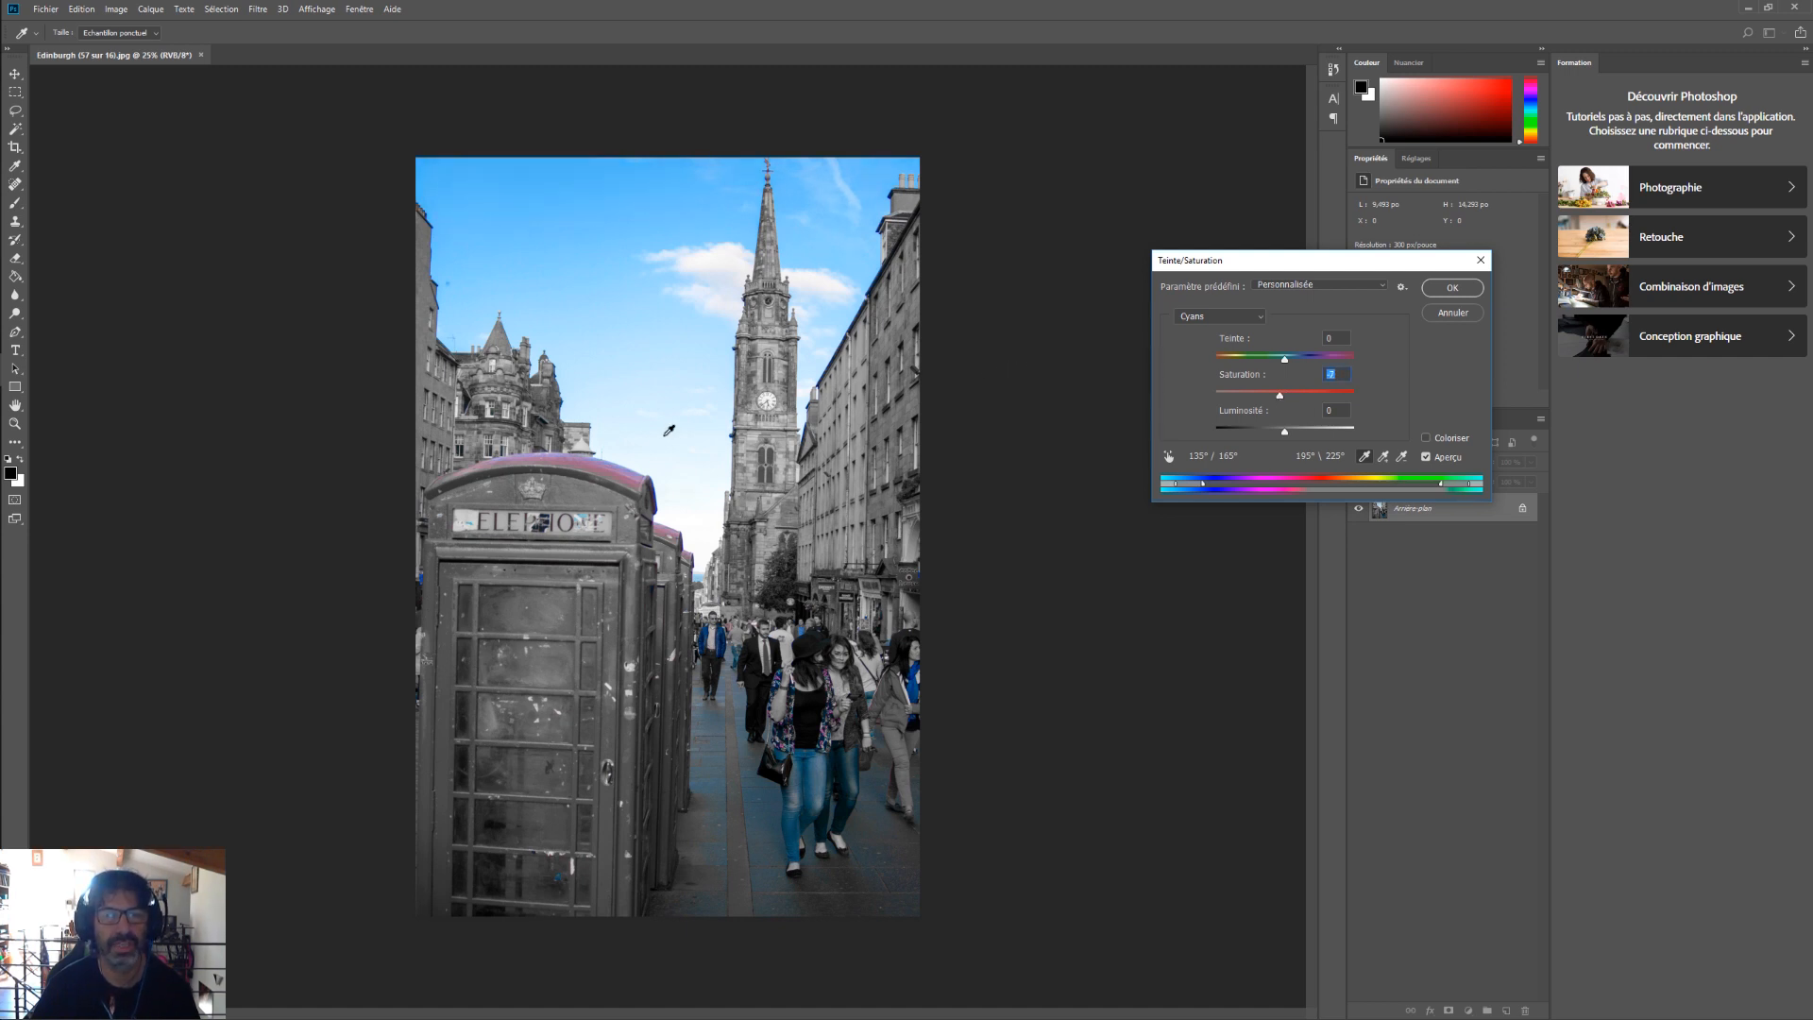
{"action": "left_click", "coordinate": [1219, 316]}
{"action": "left_click", "coordinate": [1221, 405]}
{"action": "left_click_drag", "start_coordinate": [1284, 395], "coordinate": [1117, 401]}
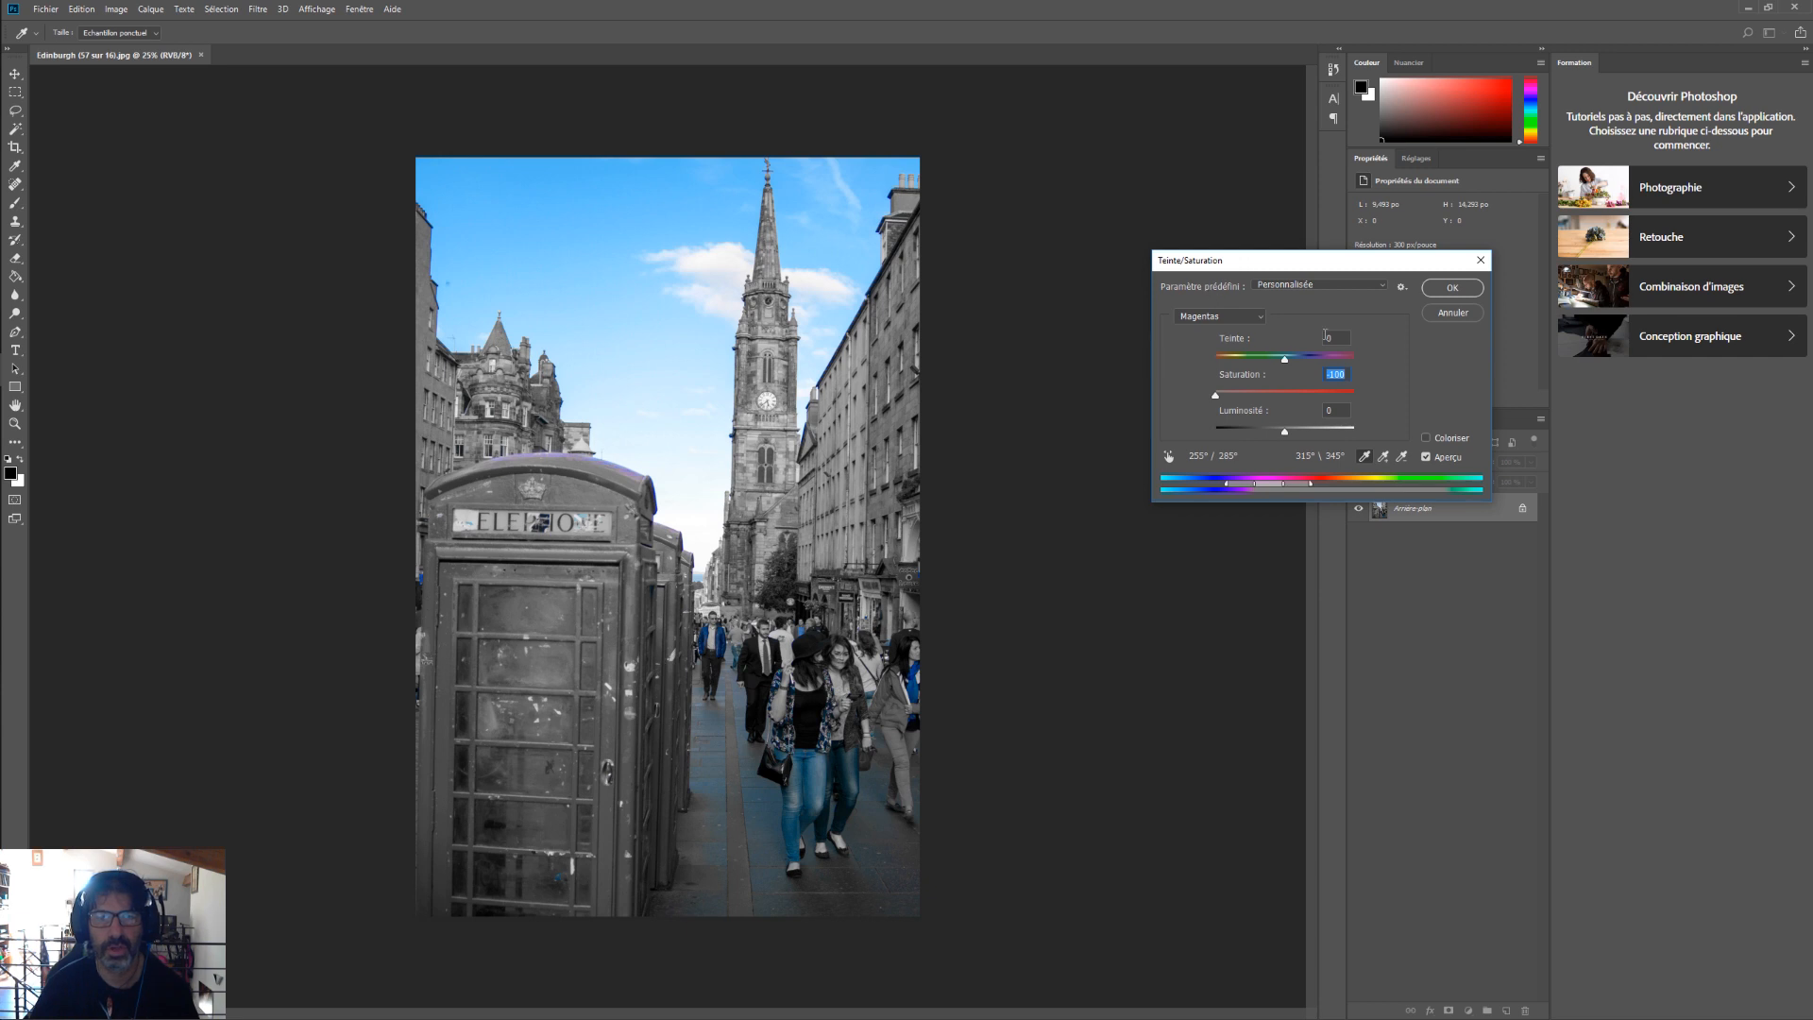
Reset the Rouges saturation to 0 to bring the telephone box's red colour back
{"action": "left_click", "coordinate": [1248, 319]}
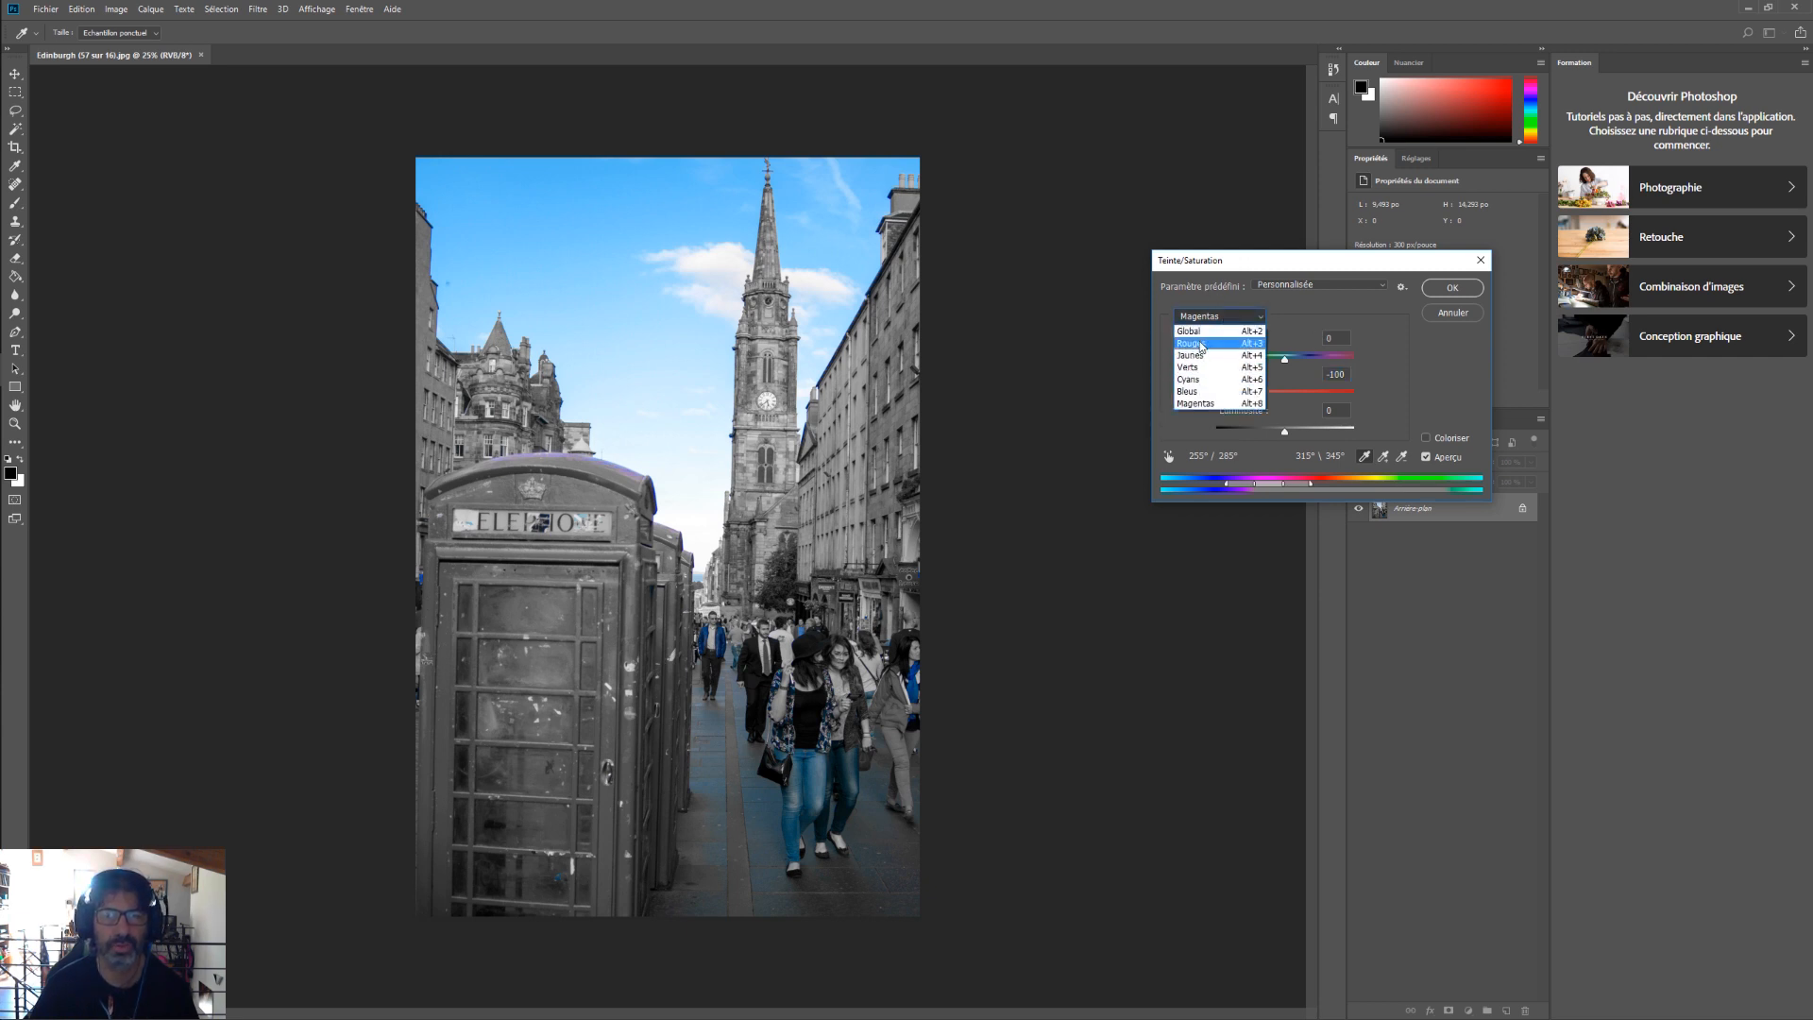
{"action": "left_click", "coordinate": [1202, 346]}
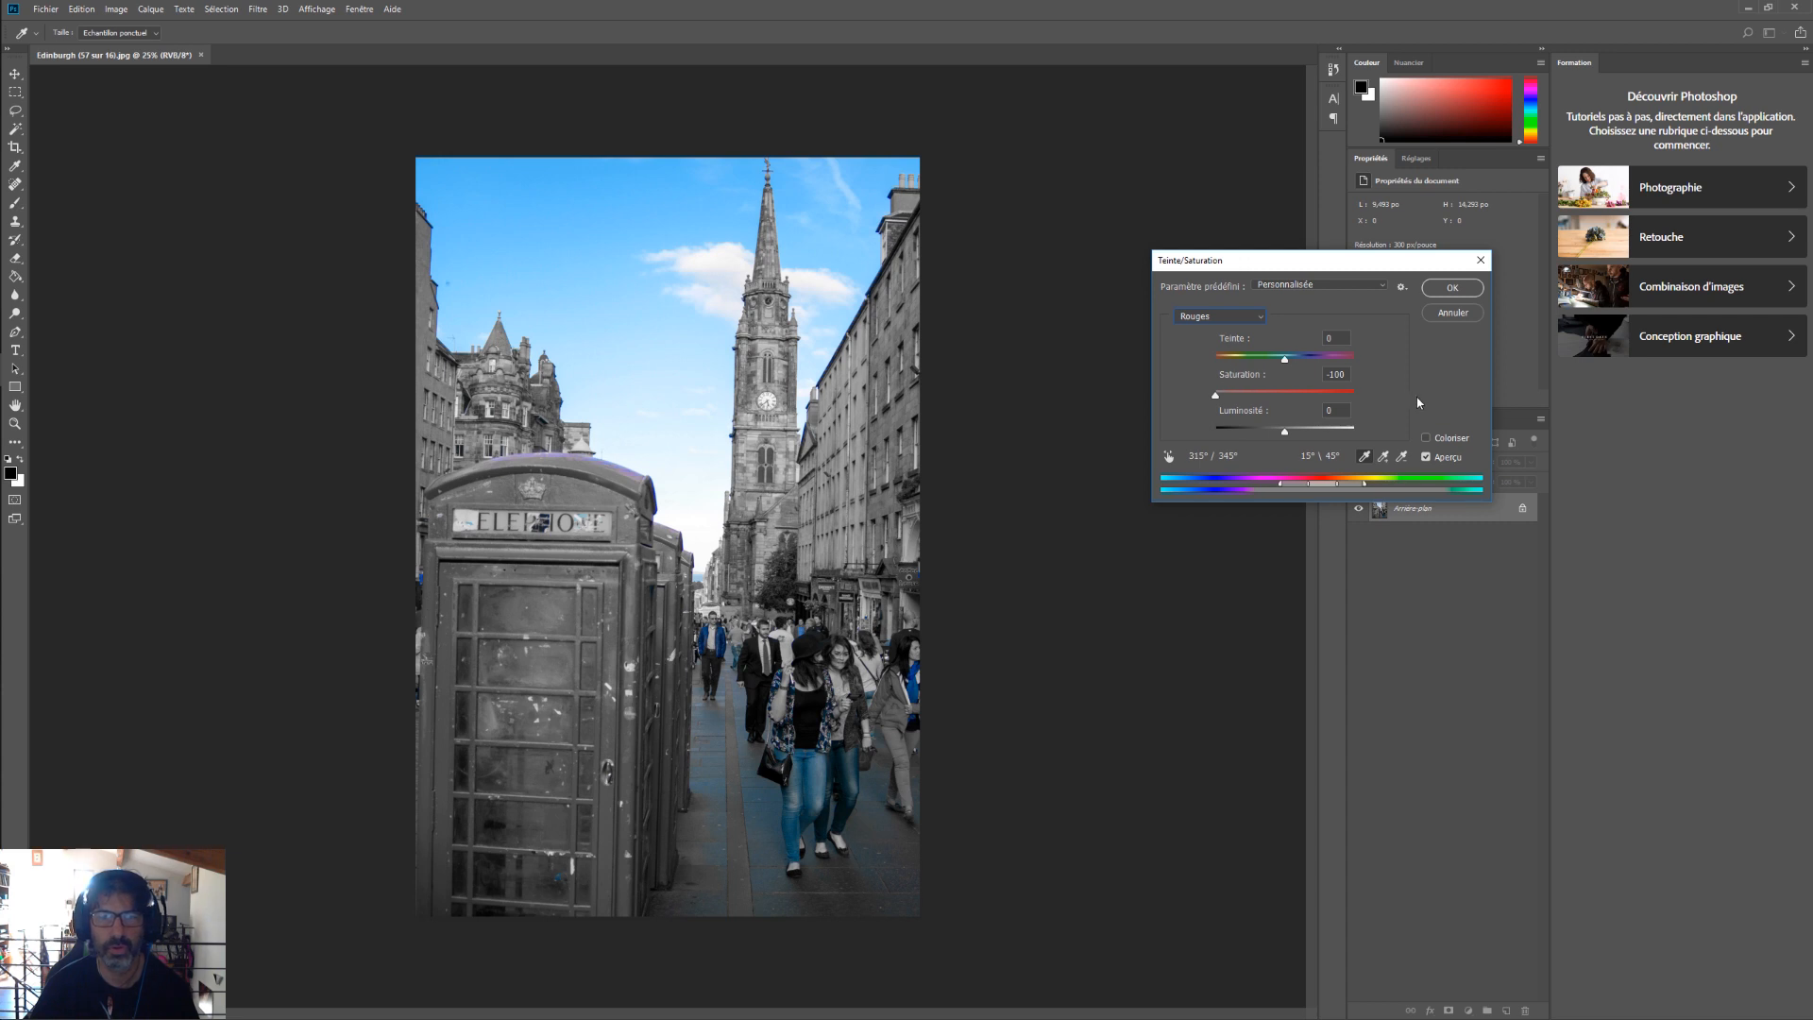
{"action": "double_click", "coordinate": [1334, 375]}
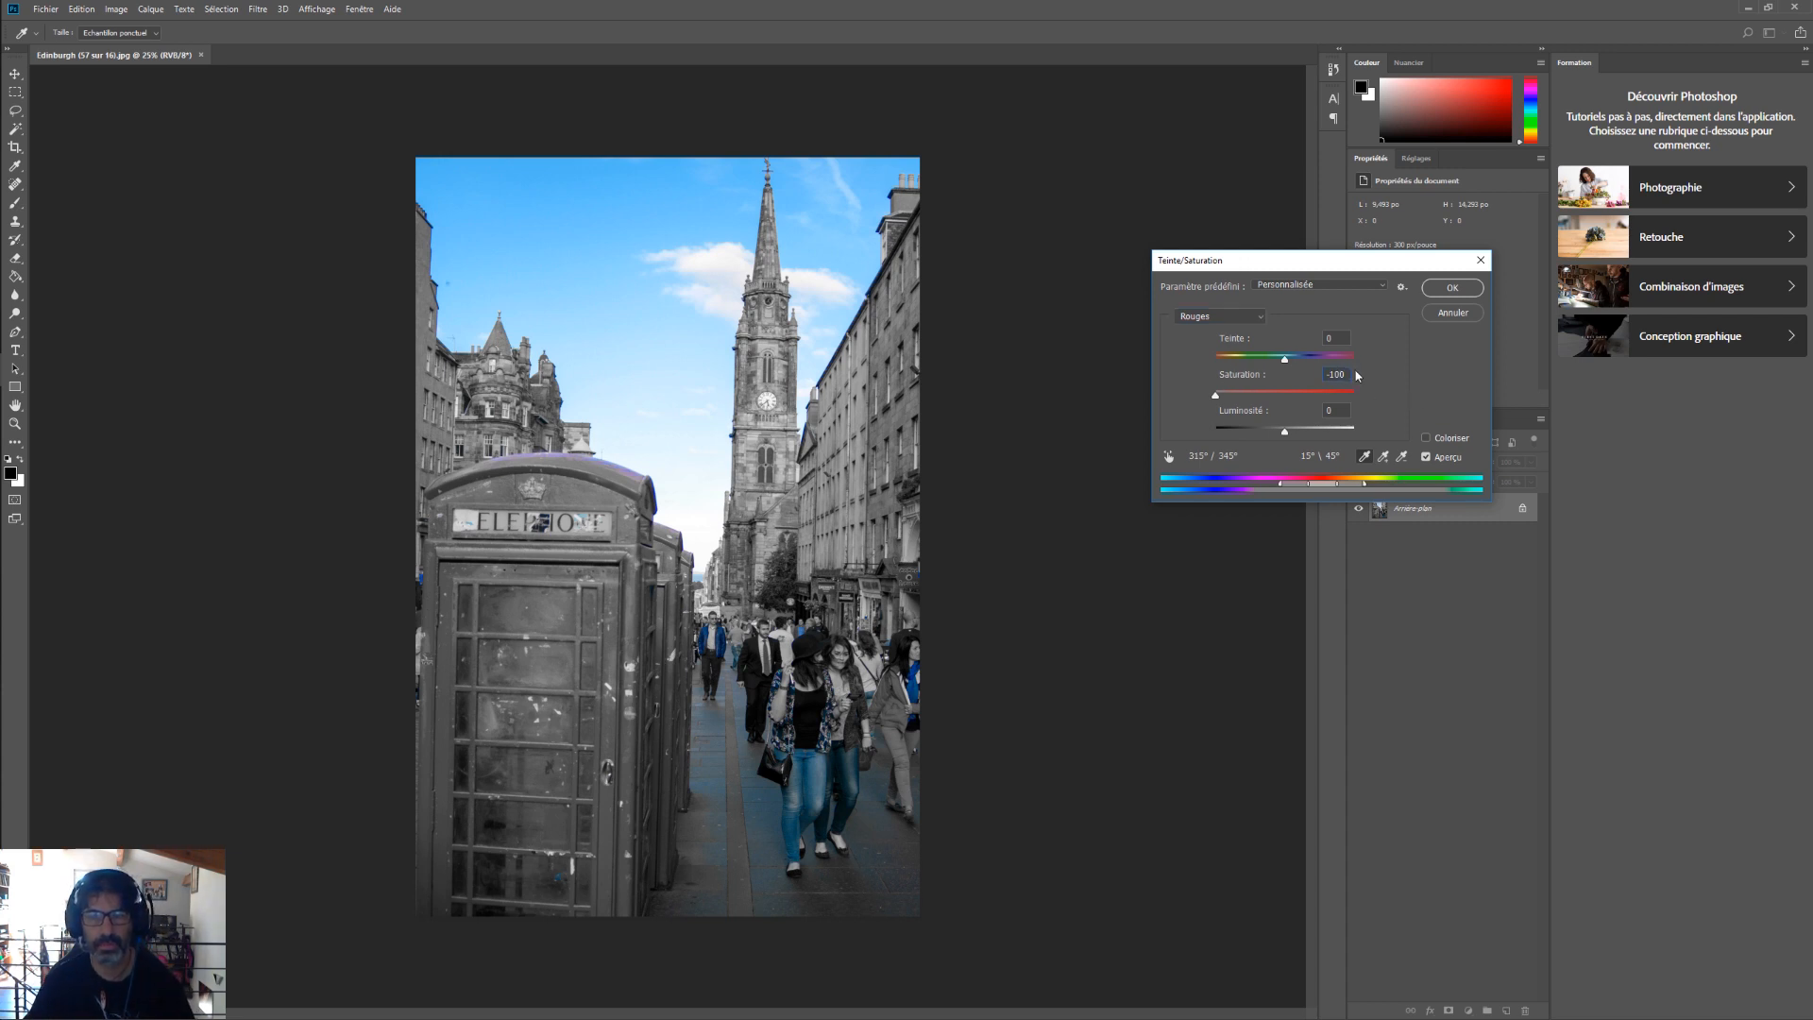
{"action": "double_click", "coordinate": [1349, 374]}
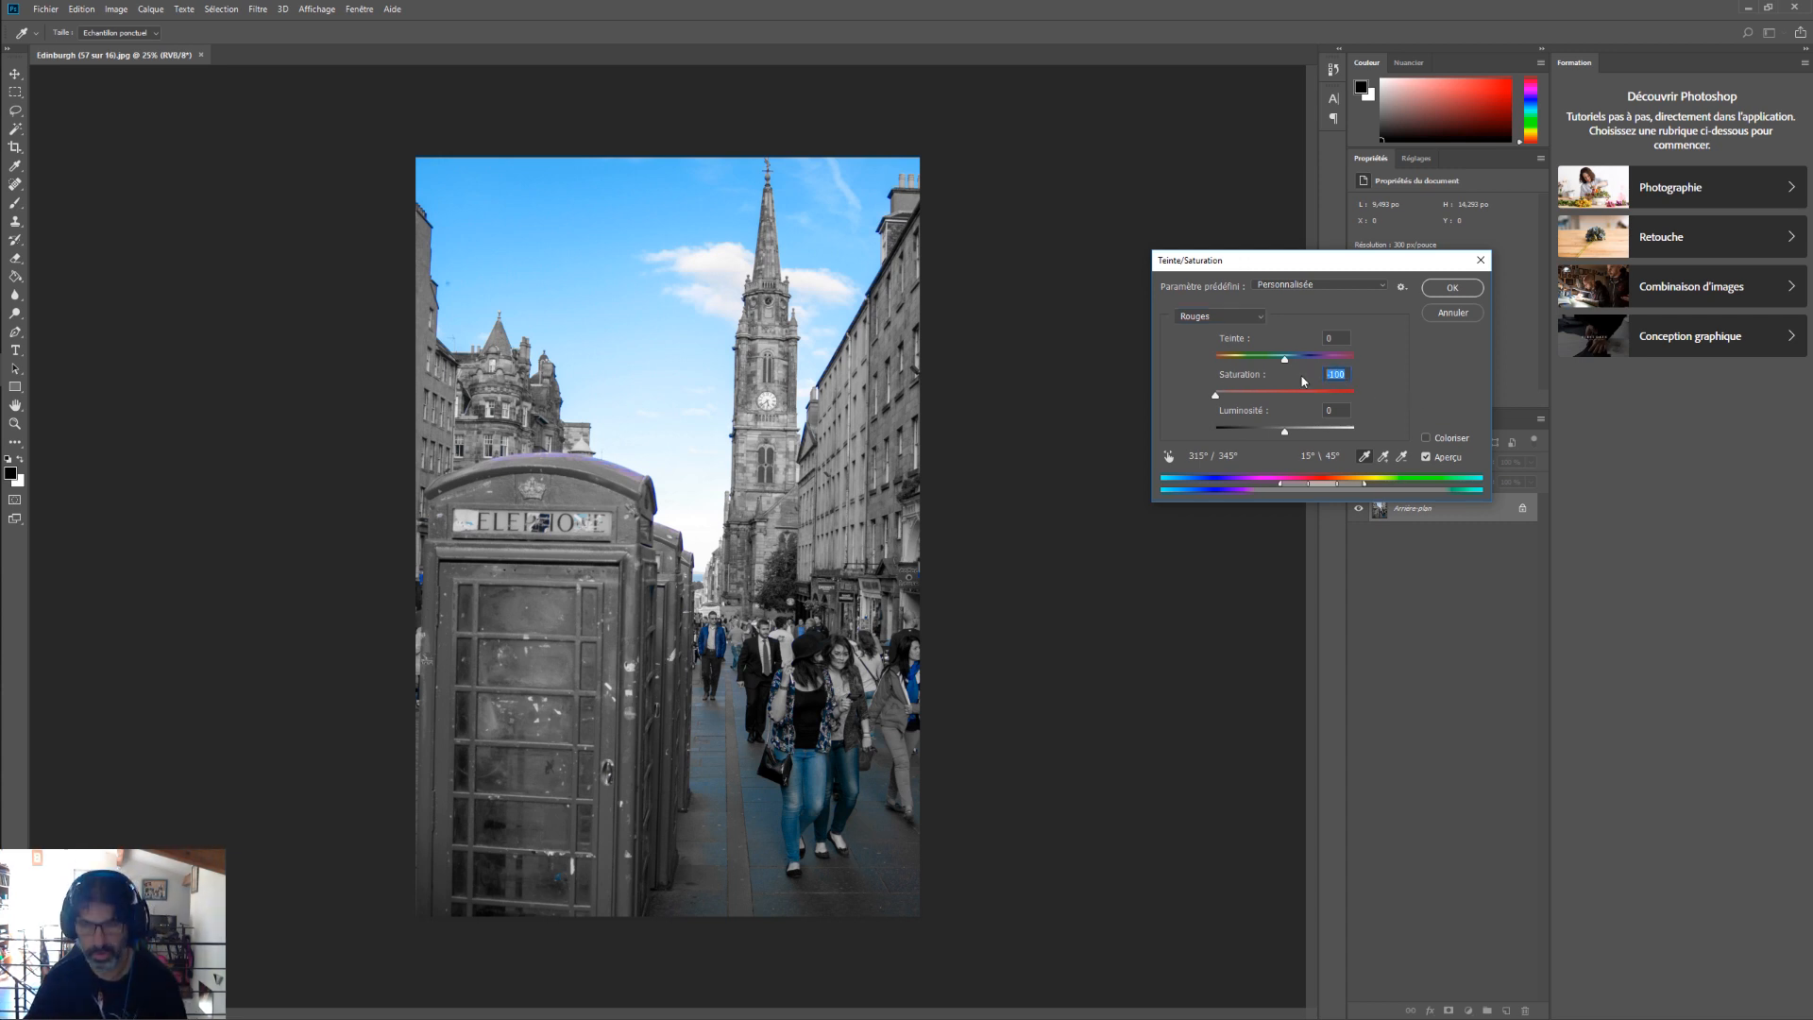
{"action": "type", "text": "0"}
Set the saturation of both the Cyans and the Bleus to -100 to turn the sky and jeans grey
{"action": "left_click", "coordinate": [1249, 319]}
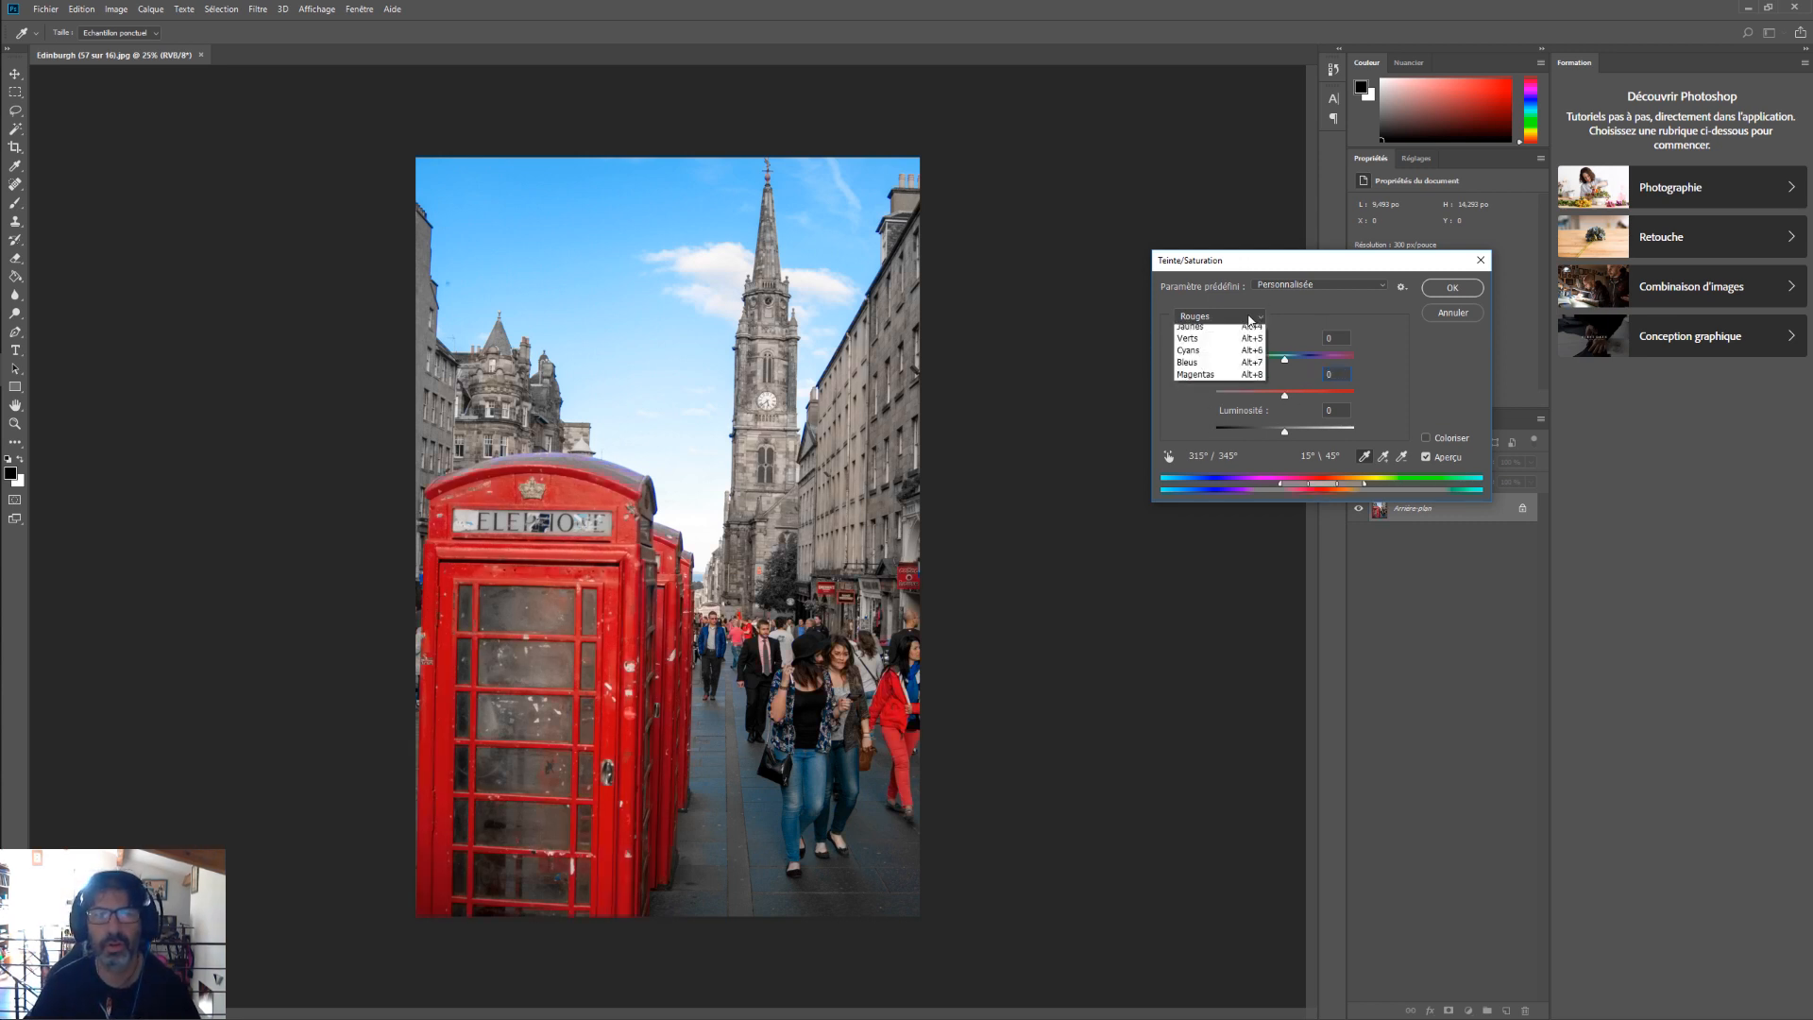
{"action": "left_click", "coordinate": [1254, 378]}
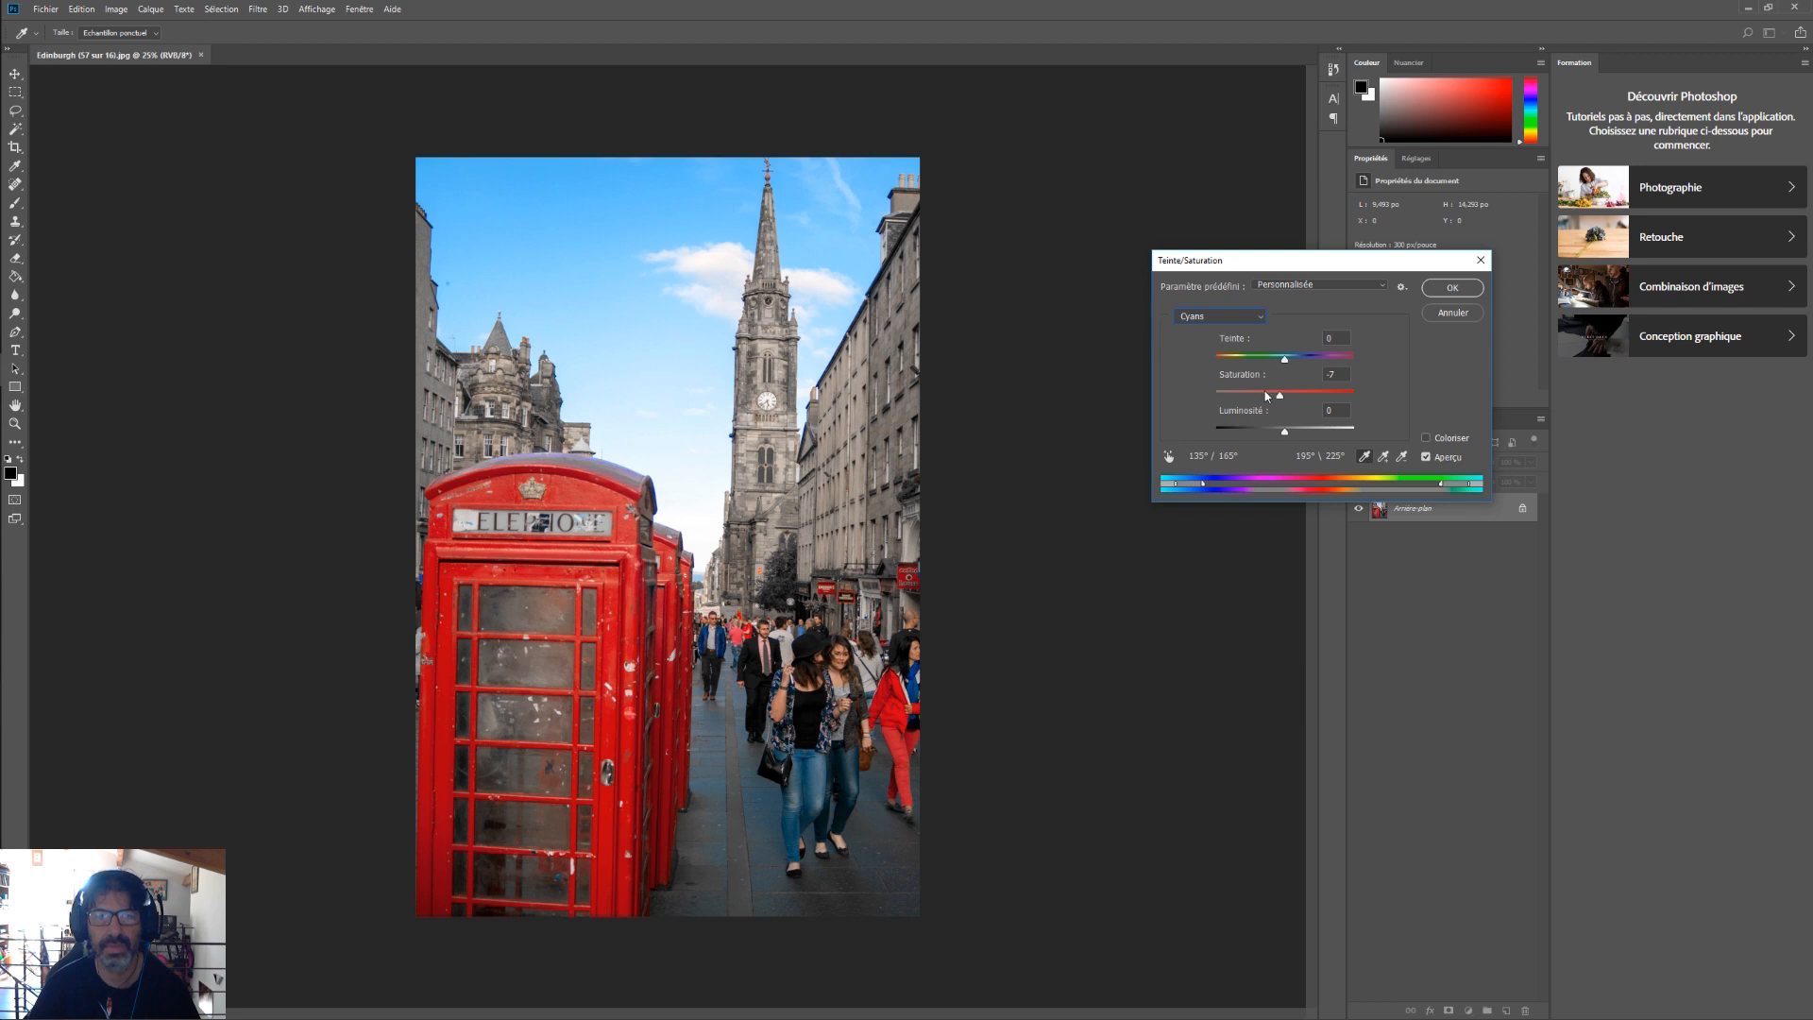
{"action": "left_click_drag", "start_coordinate": [1279, 395], "coordinate": [1192, 400]}
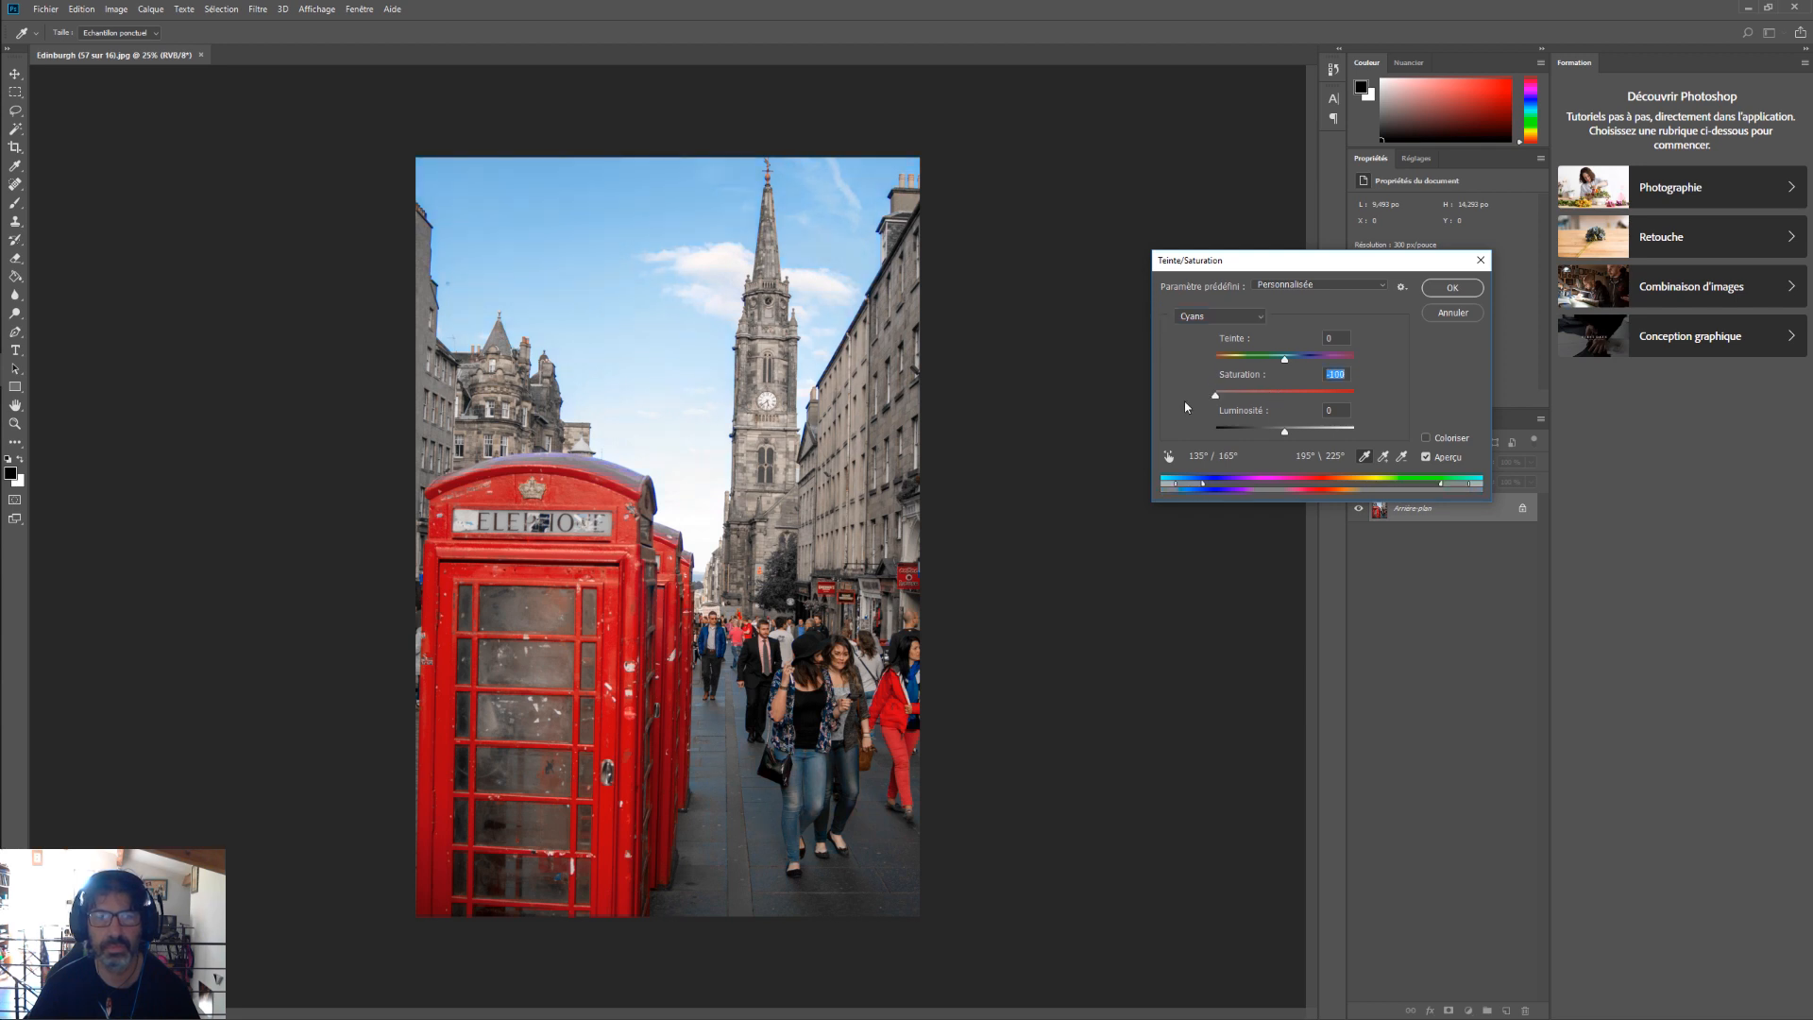
{"action": "left_click", "coordinate": [1237, 315]}
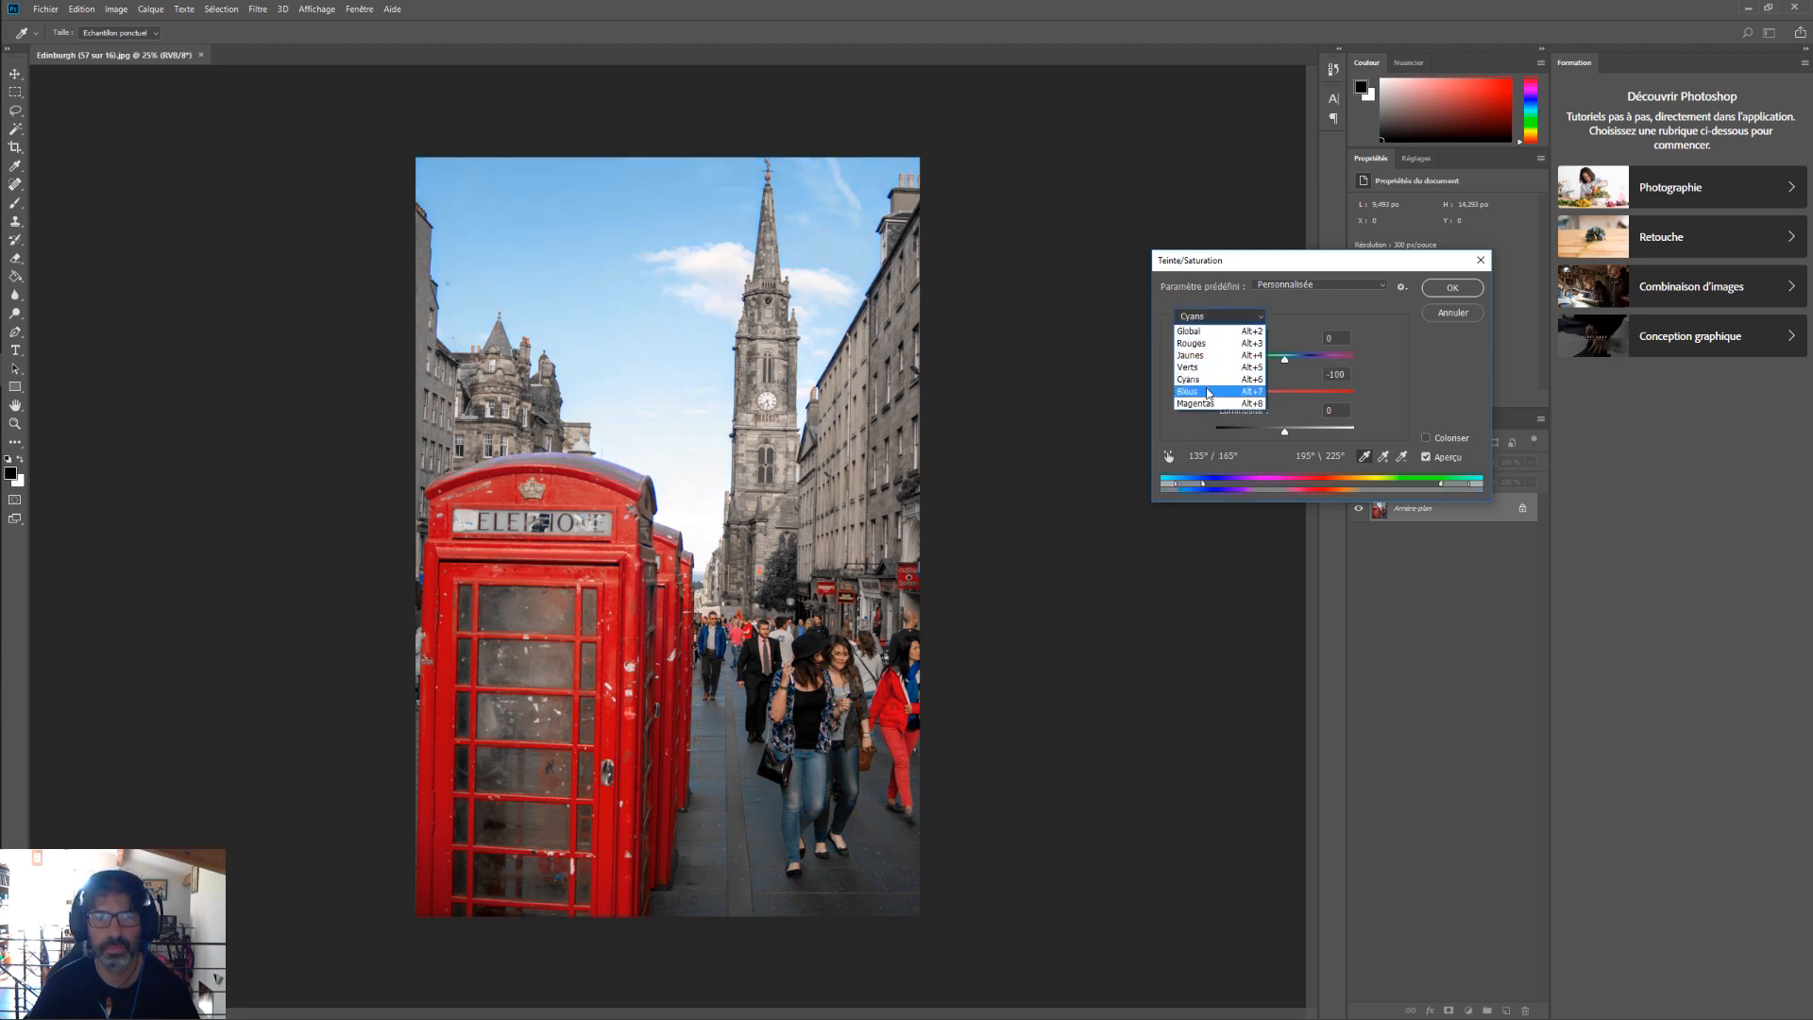
{"action": "left_click", "coordinate": [1209, 393]}
{"action": "left_click_drag", "start_coordinate": [1286, 395], "coordinate": [1182, 398]}
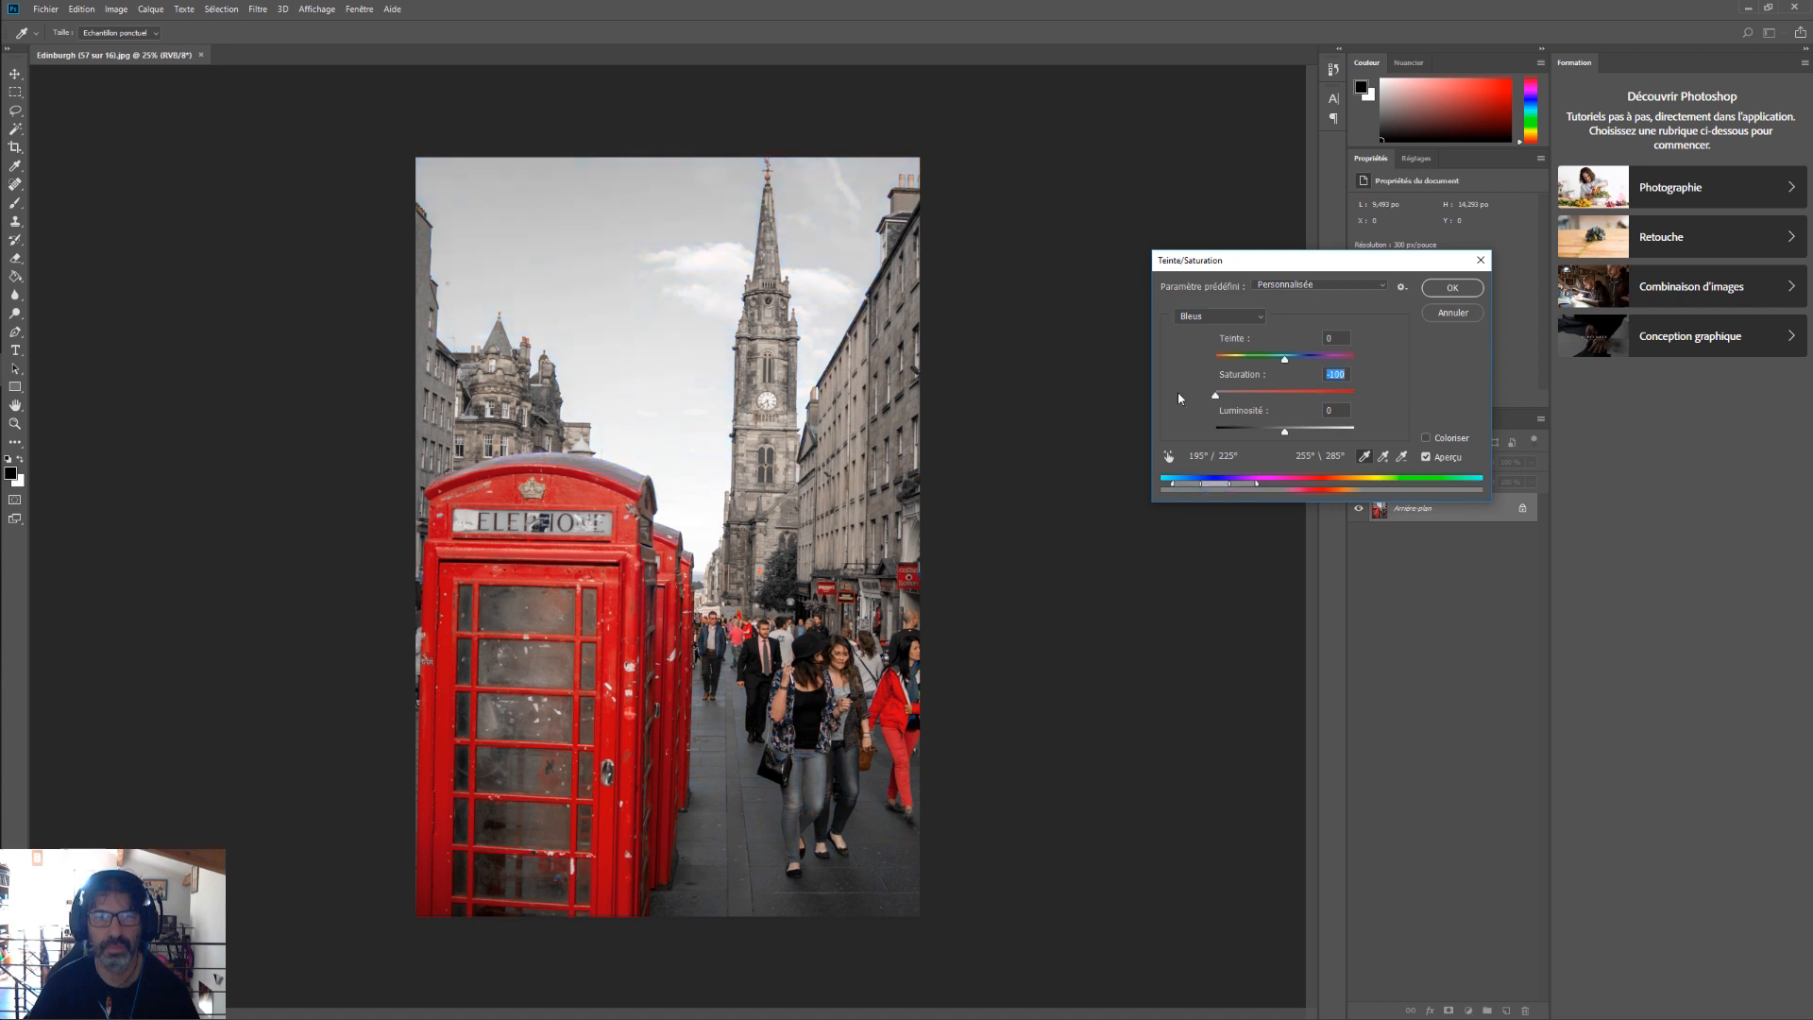
Reset the Magentas saturation to 0 and apply the Teinte/Saturation adjustment
{"action": "left_click", "coordinate": [1237, 318]}
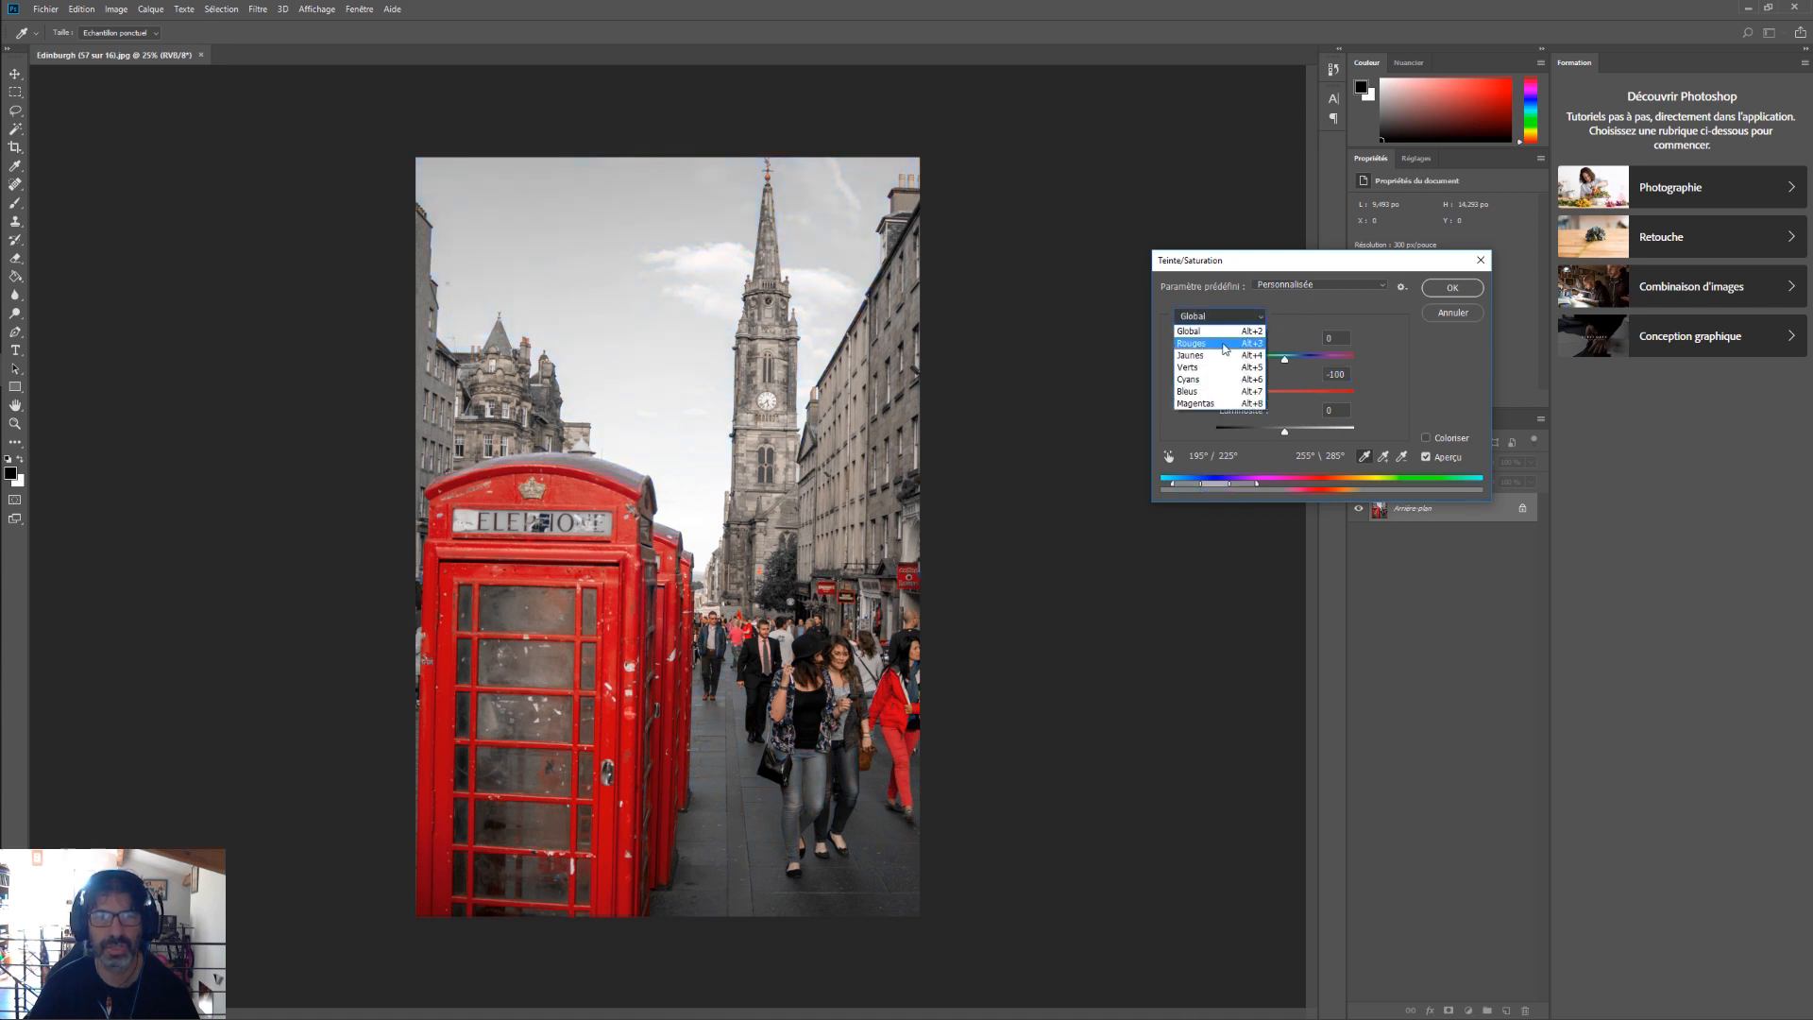
{"action": "left_click", "coordinate": [1218, 407]}
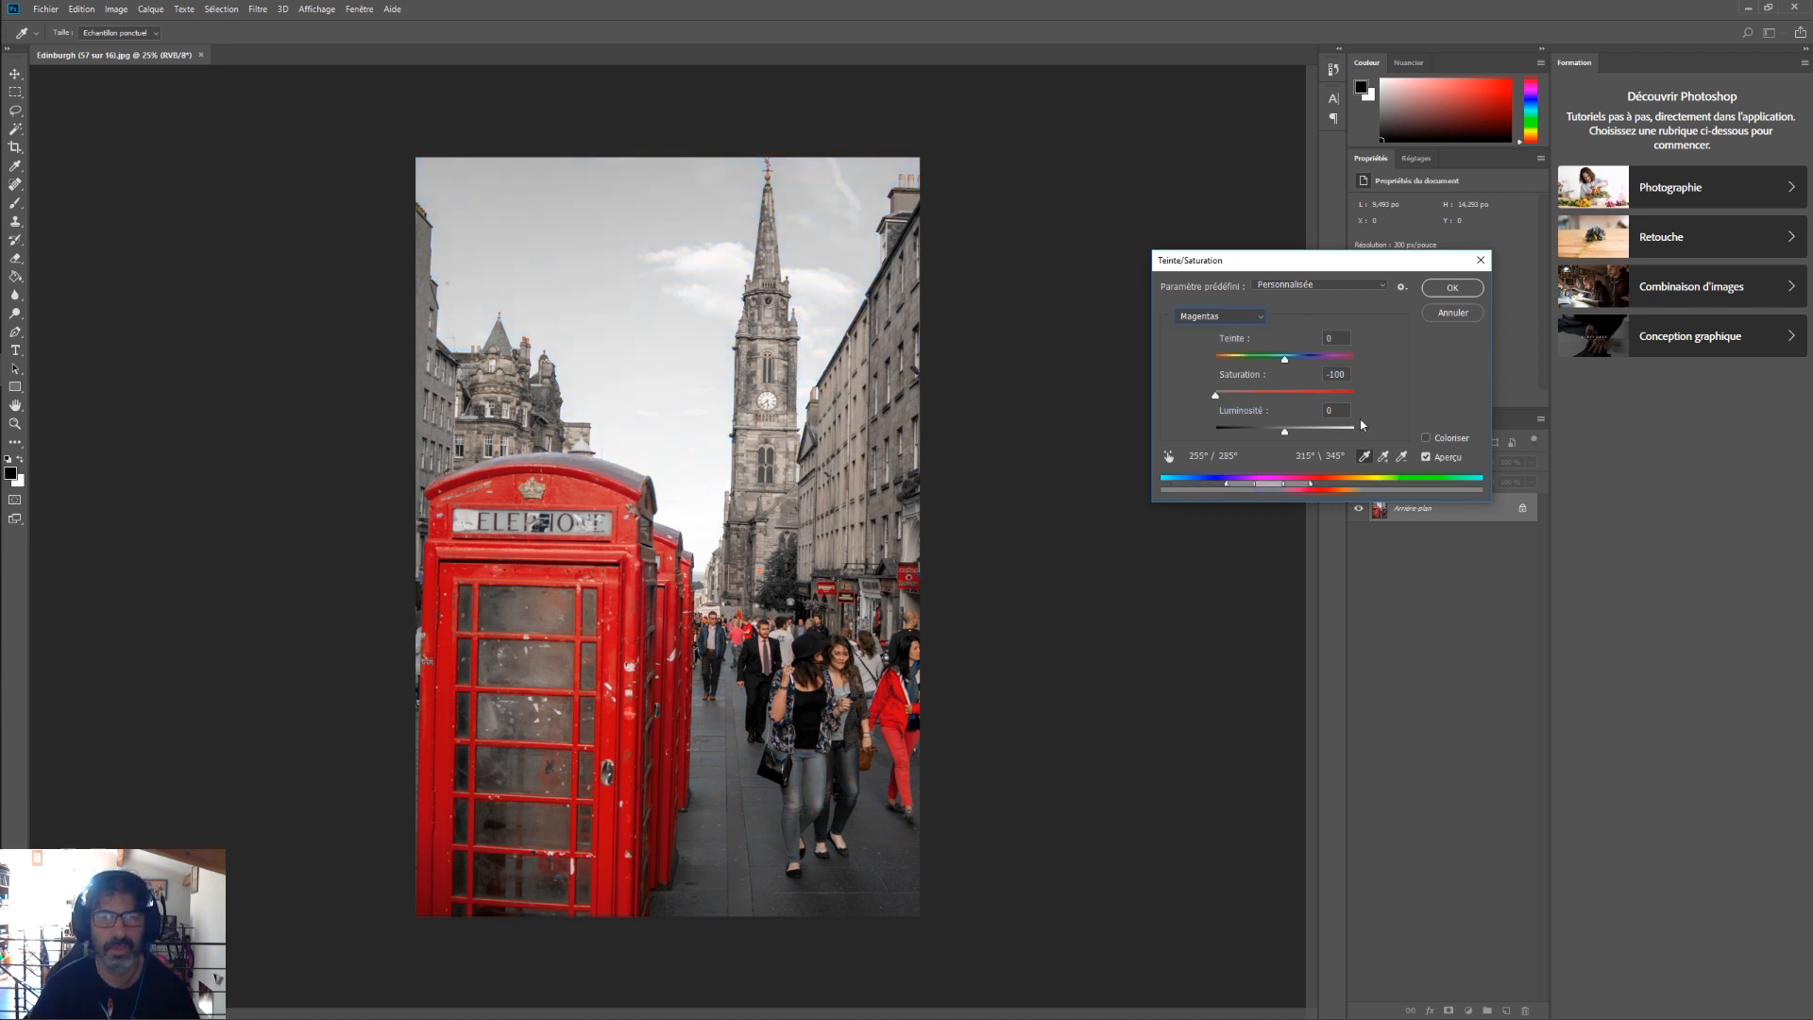
{"action": "double_click", "coordinate": [1334, 375]}
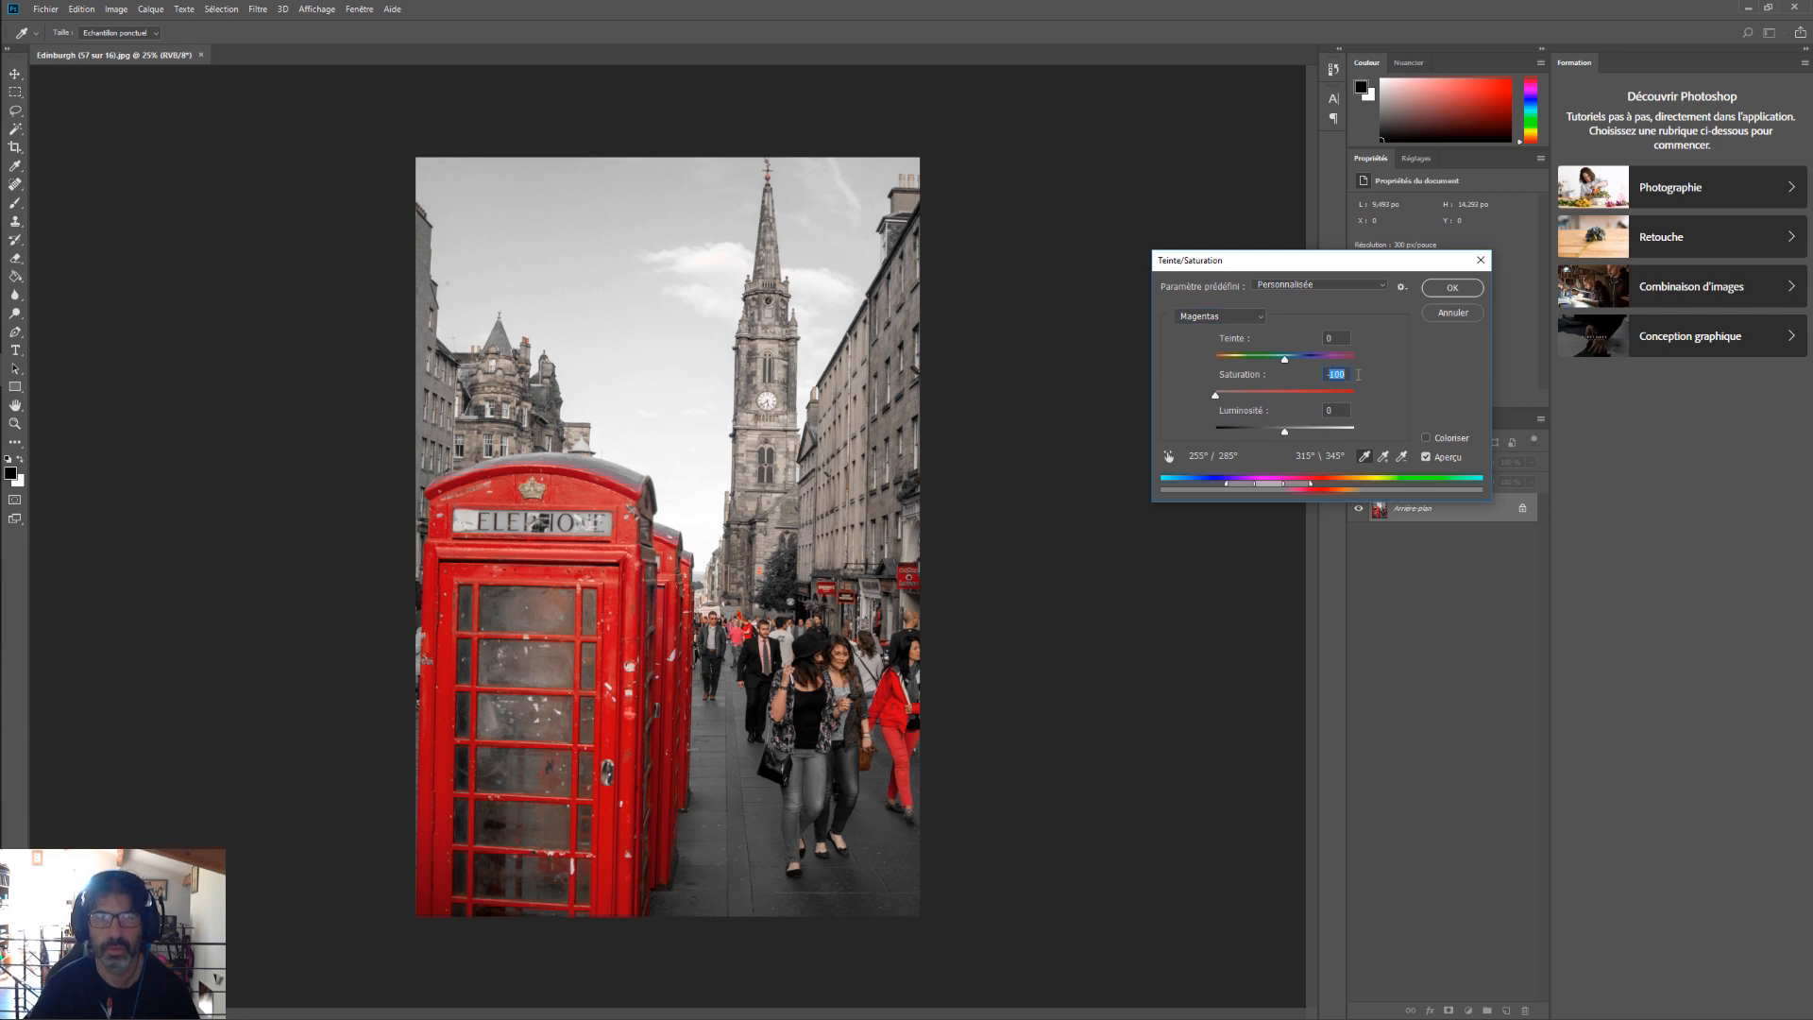
{"action": "type", "text": "0"}
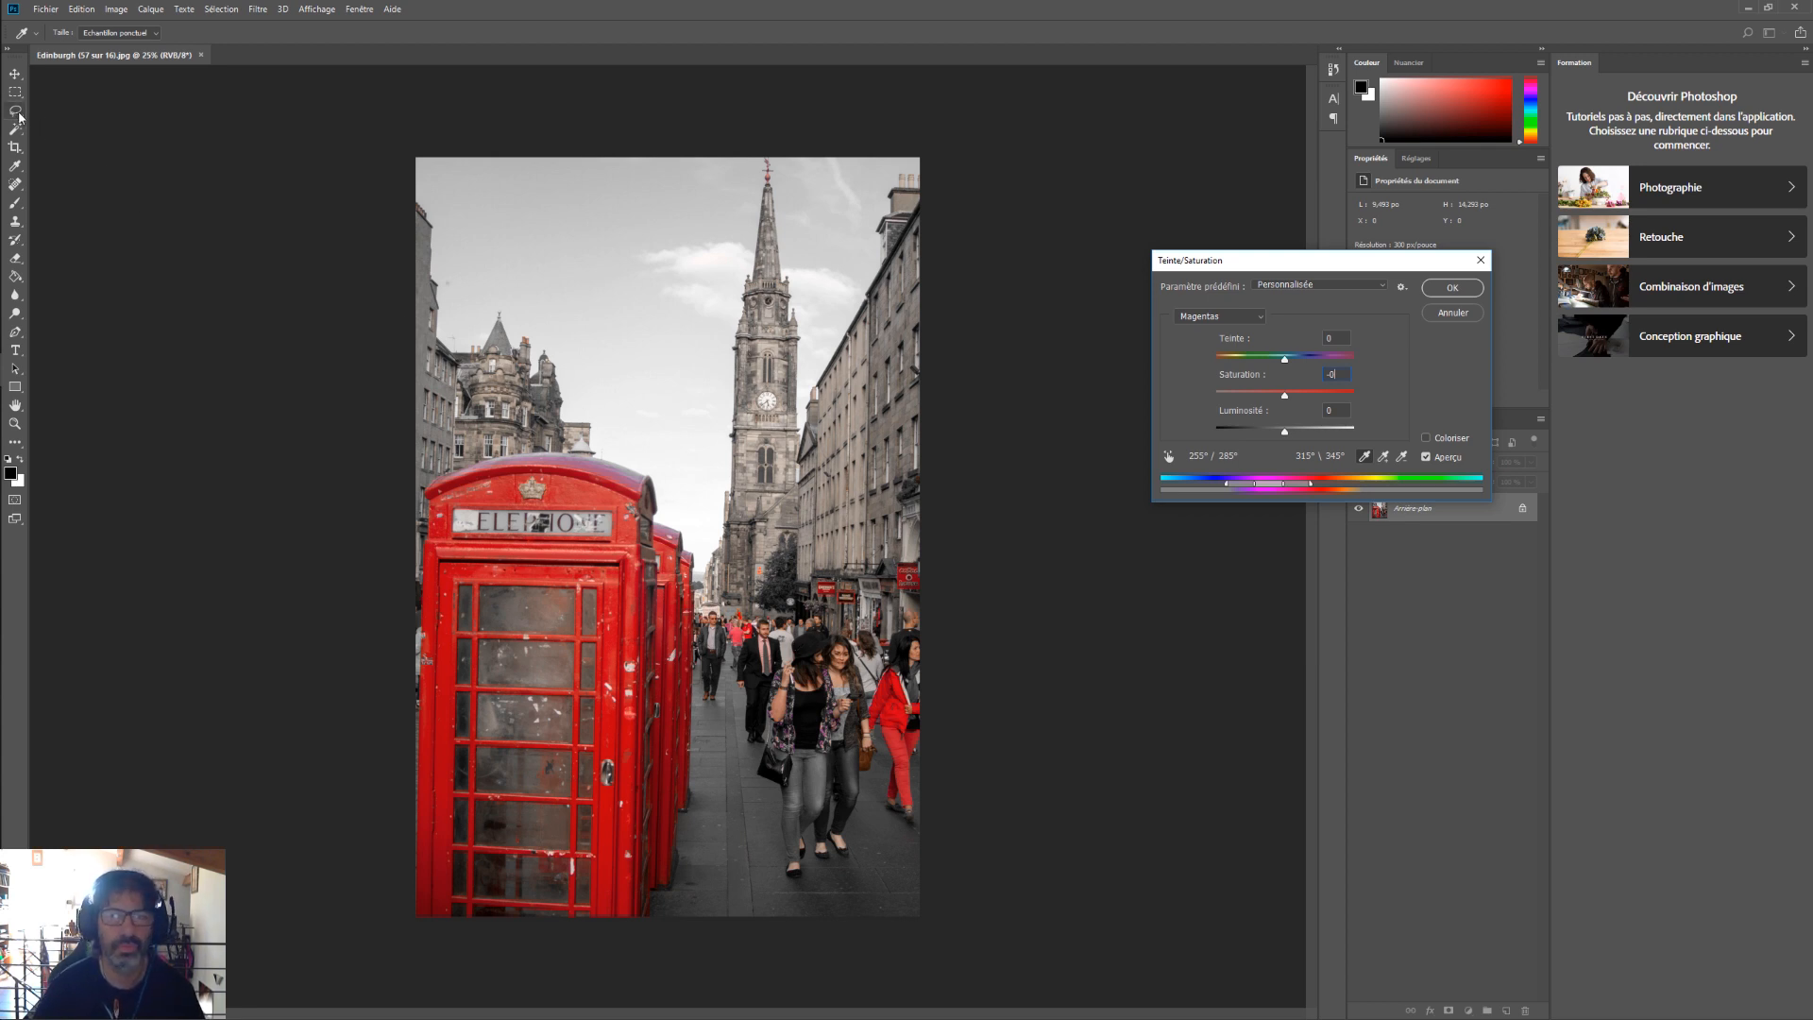
{"action": "left_click", "coordinate": [1453, 288]}
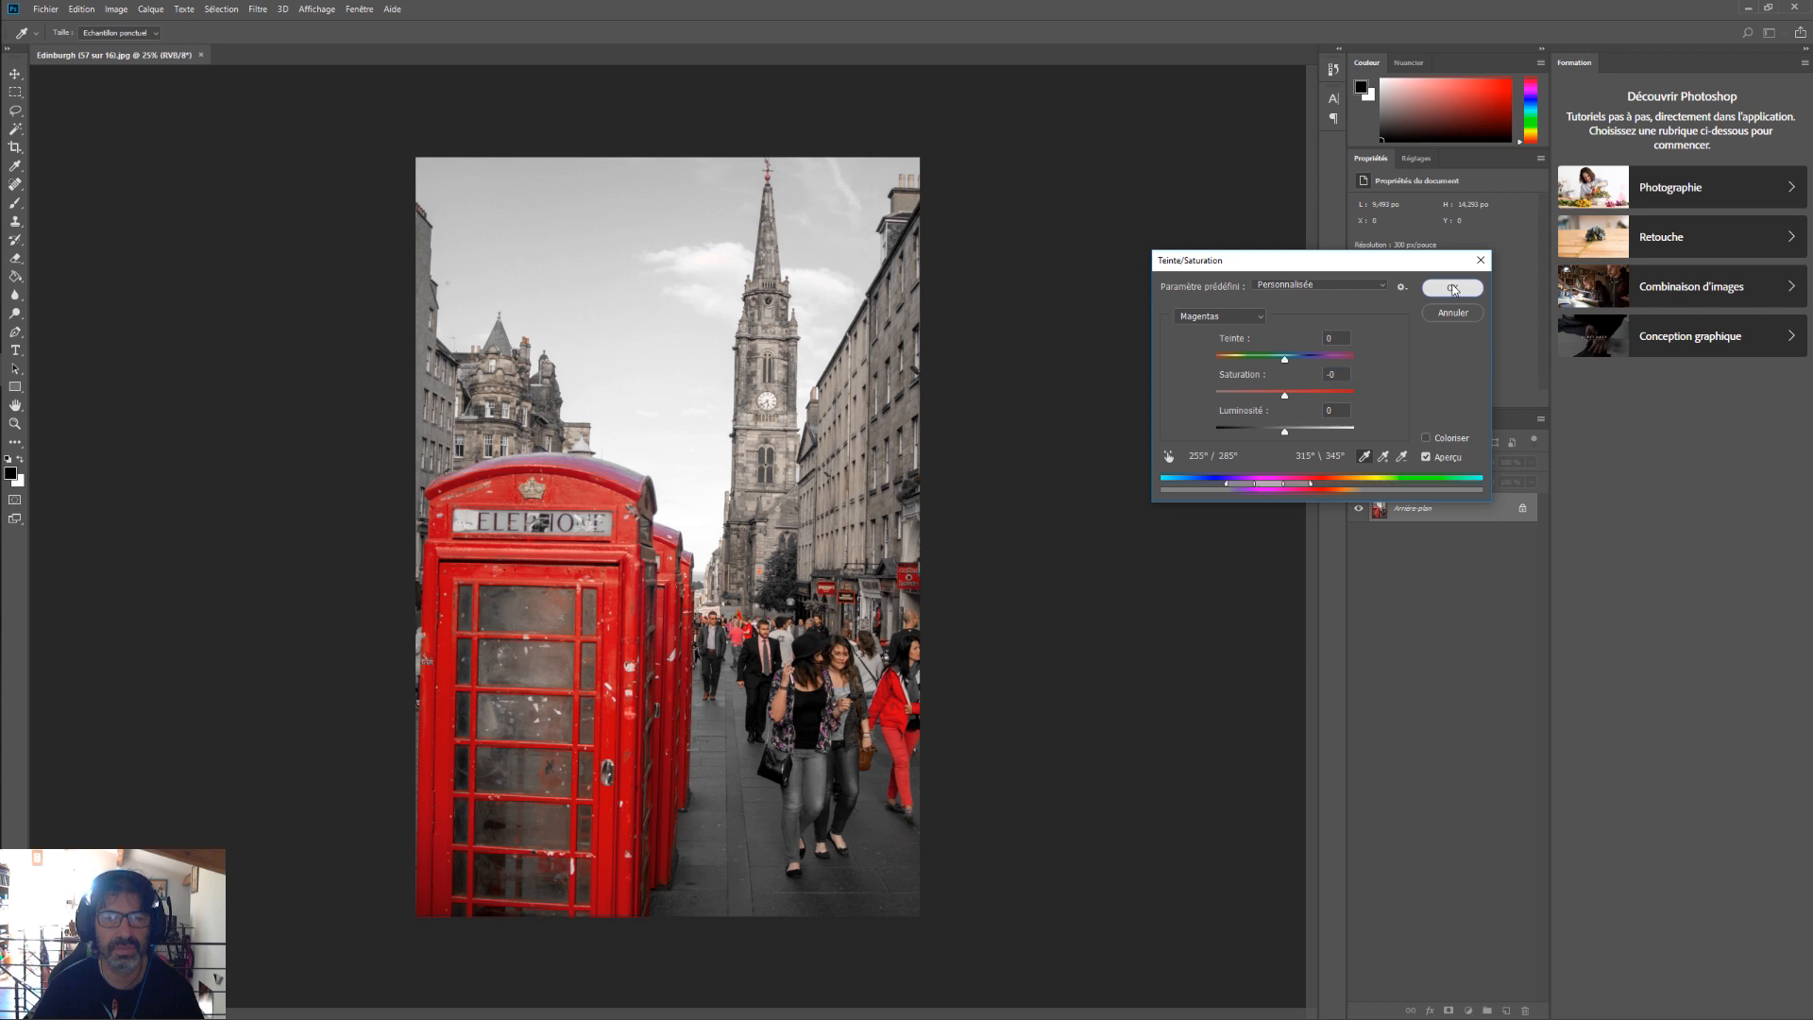
Lasso the street area with the pedestrians beside the telephone boxes and convert it to black and white with the default Noir et blanc settings
{"action": "left_click", "coordinate": [16, 113]}
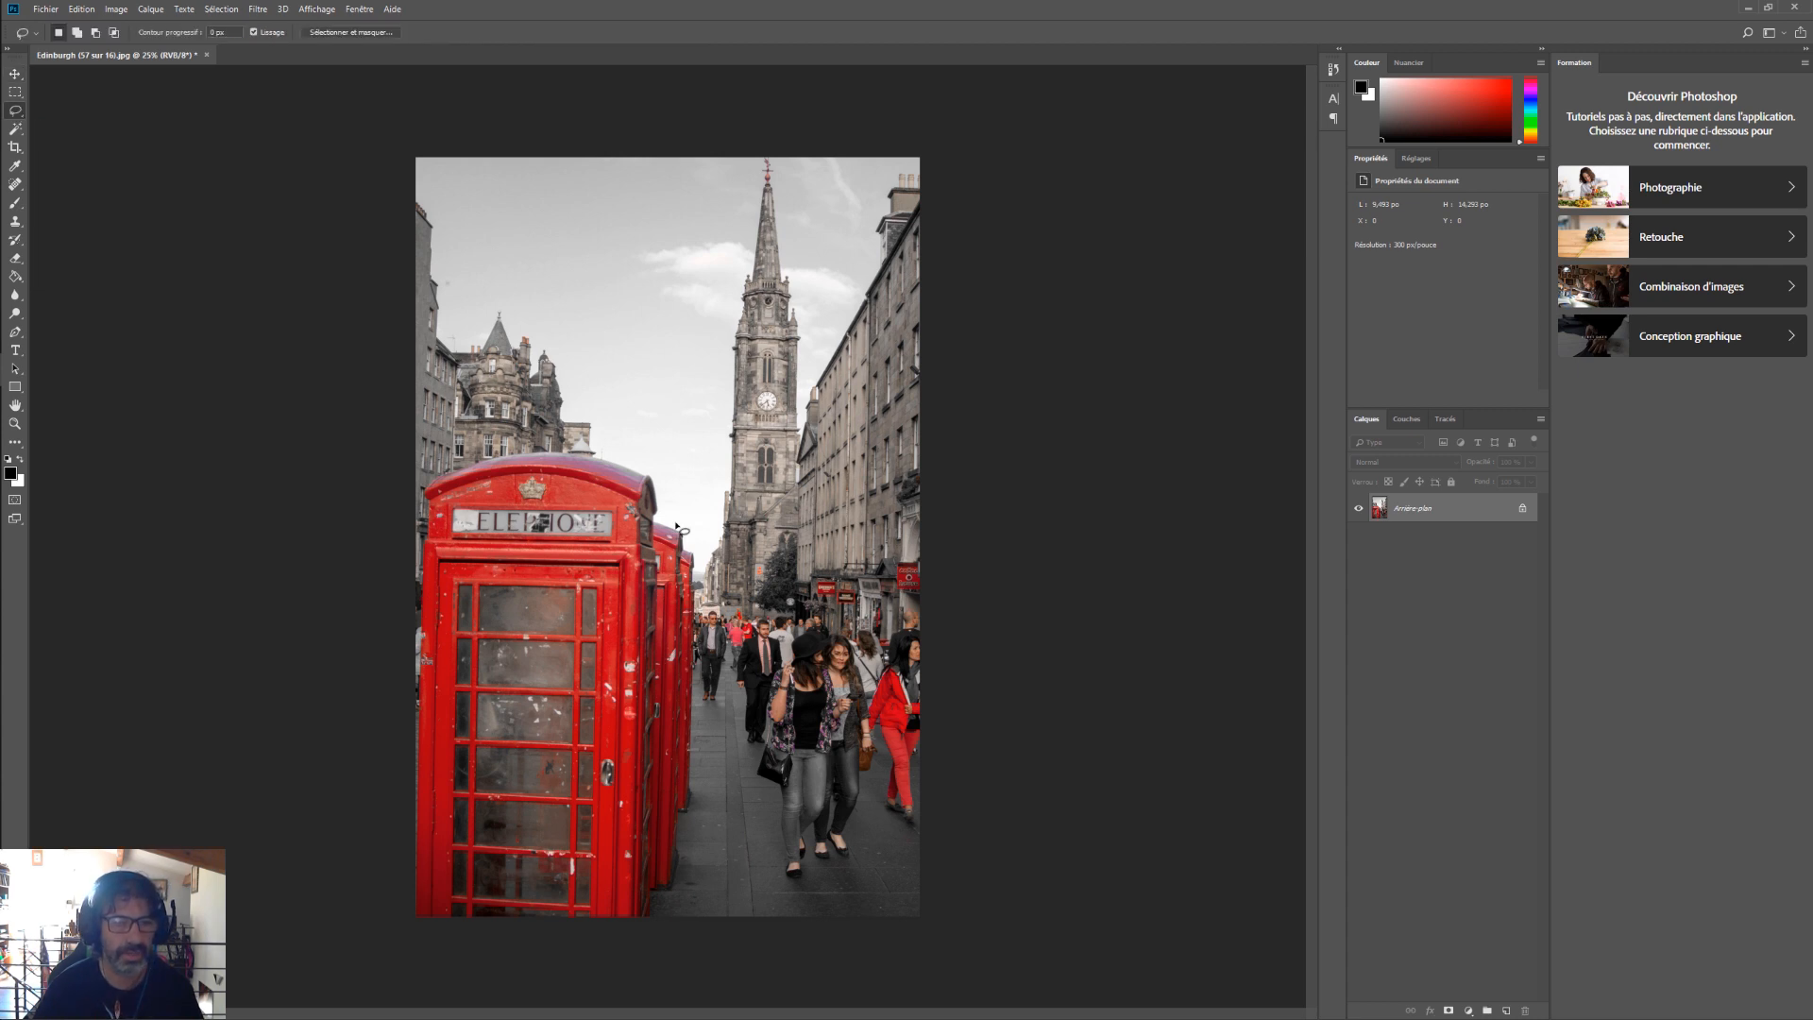
{"action": "mouse_move", "coordinate": [716, 541]}
{"action": "left_mouse_down"}
{"action": "mouse_move", "coordinate": [697, 770]}
{"action": "mouse_move", "coordinate": [778, 946]}
{"action": "mouse_move", "coordinate": [944, 957]}
{"action": "mouse_move", "coordinate": [1062, 909]}
{"action": "mouse_move", "coordinate": [1054, 657]}
{"action": "mouse_move", "coordinate": [1011, 511]}
{"action": "mouse_move", "coordinate": [716, 485]}
{"action": "left_mouse_up"}
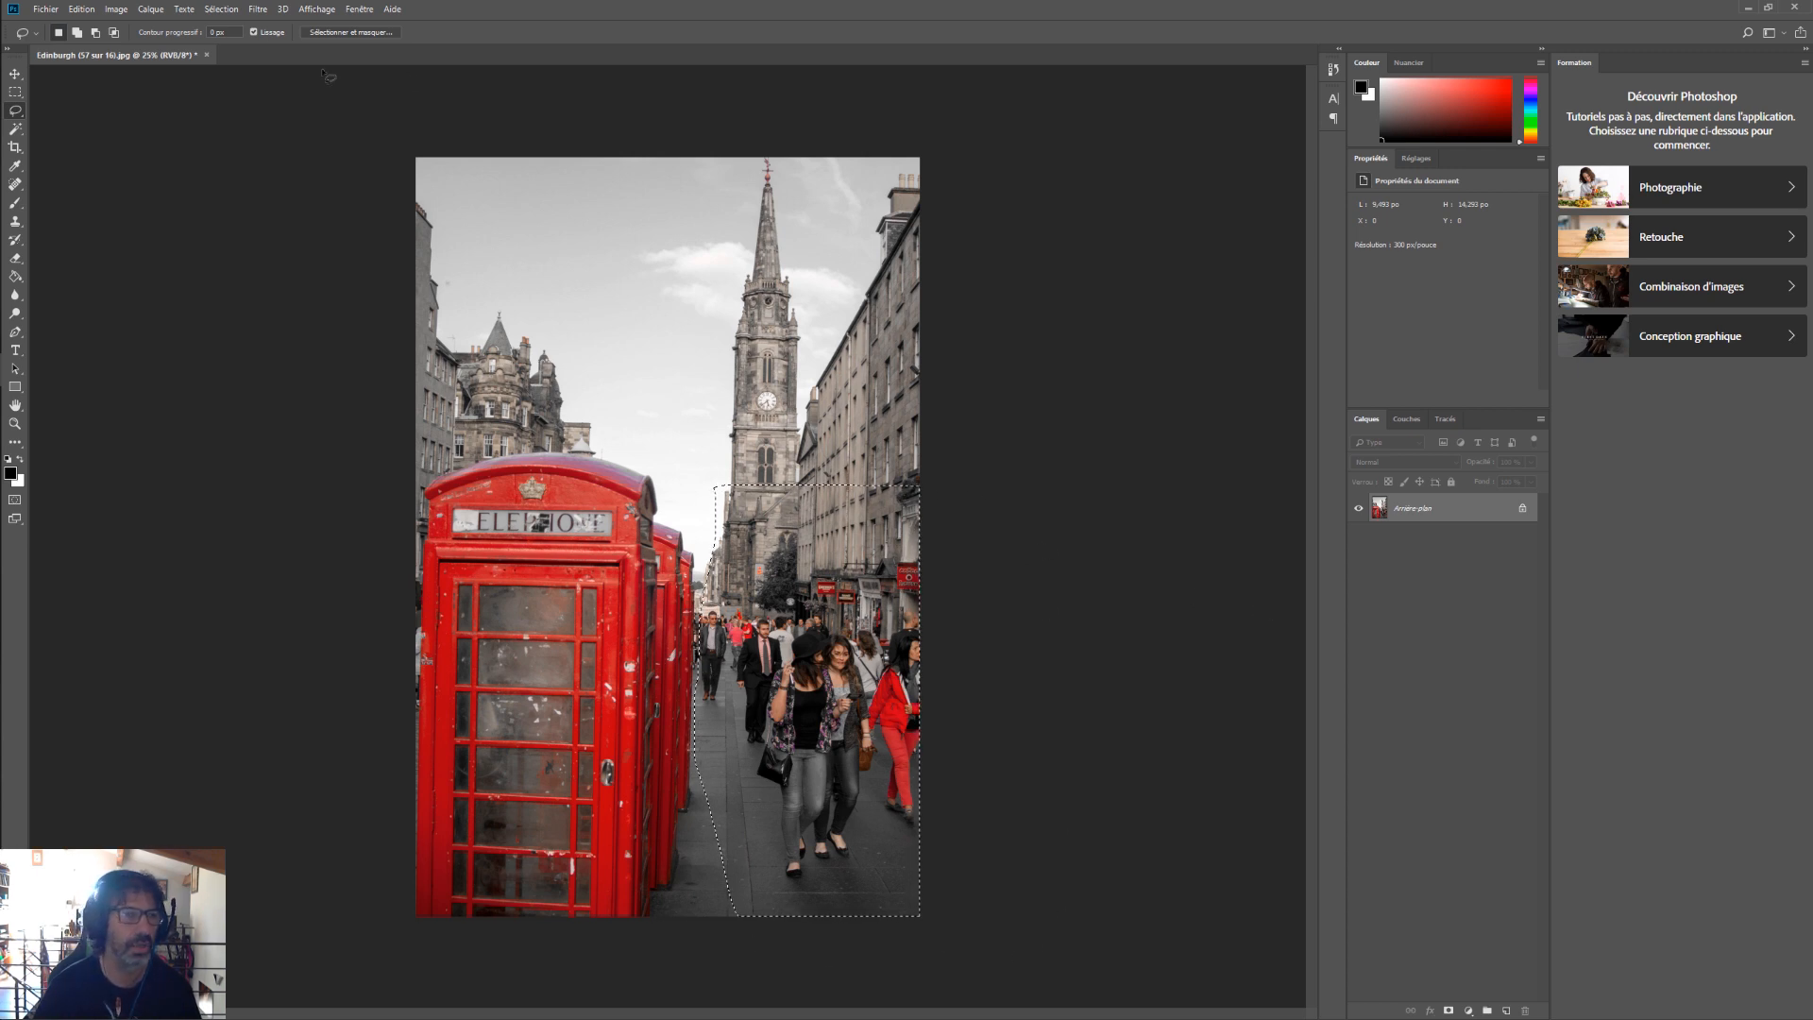
{"action": "left_click", "coordinate": [117, 9]}
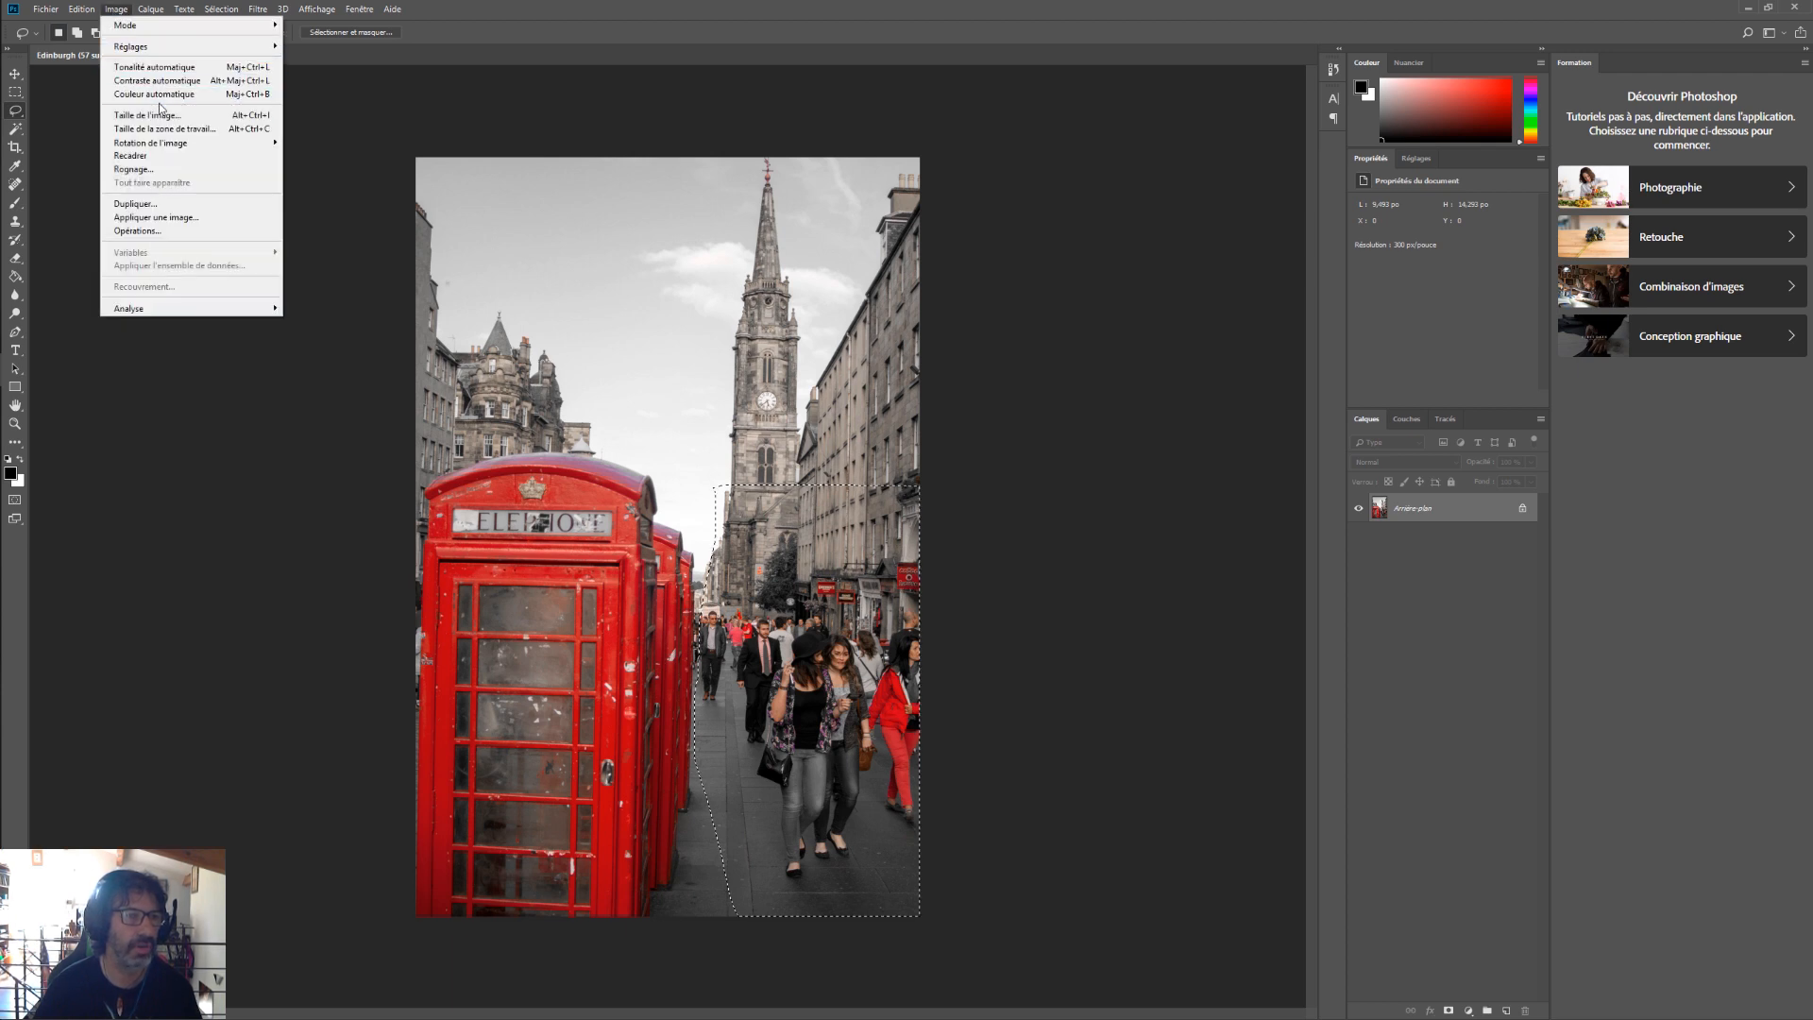
{"action": "mouse_move", "coordinate": [204, 56]}
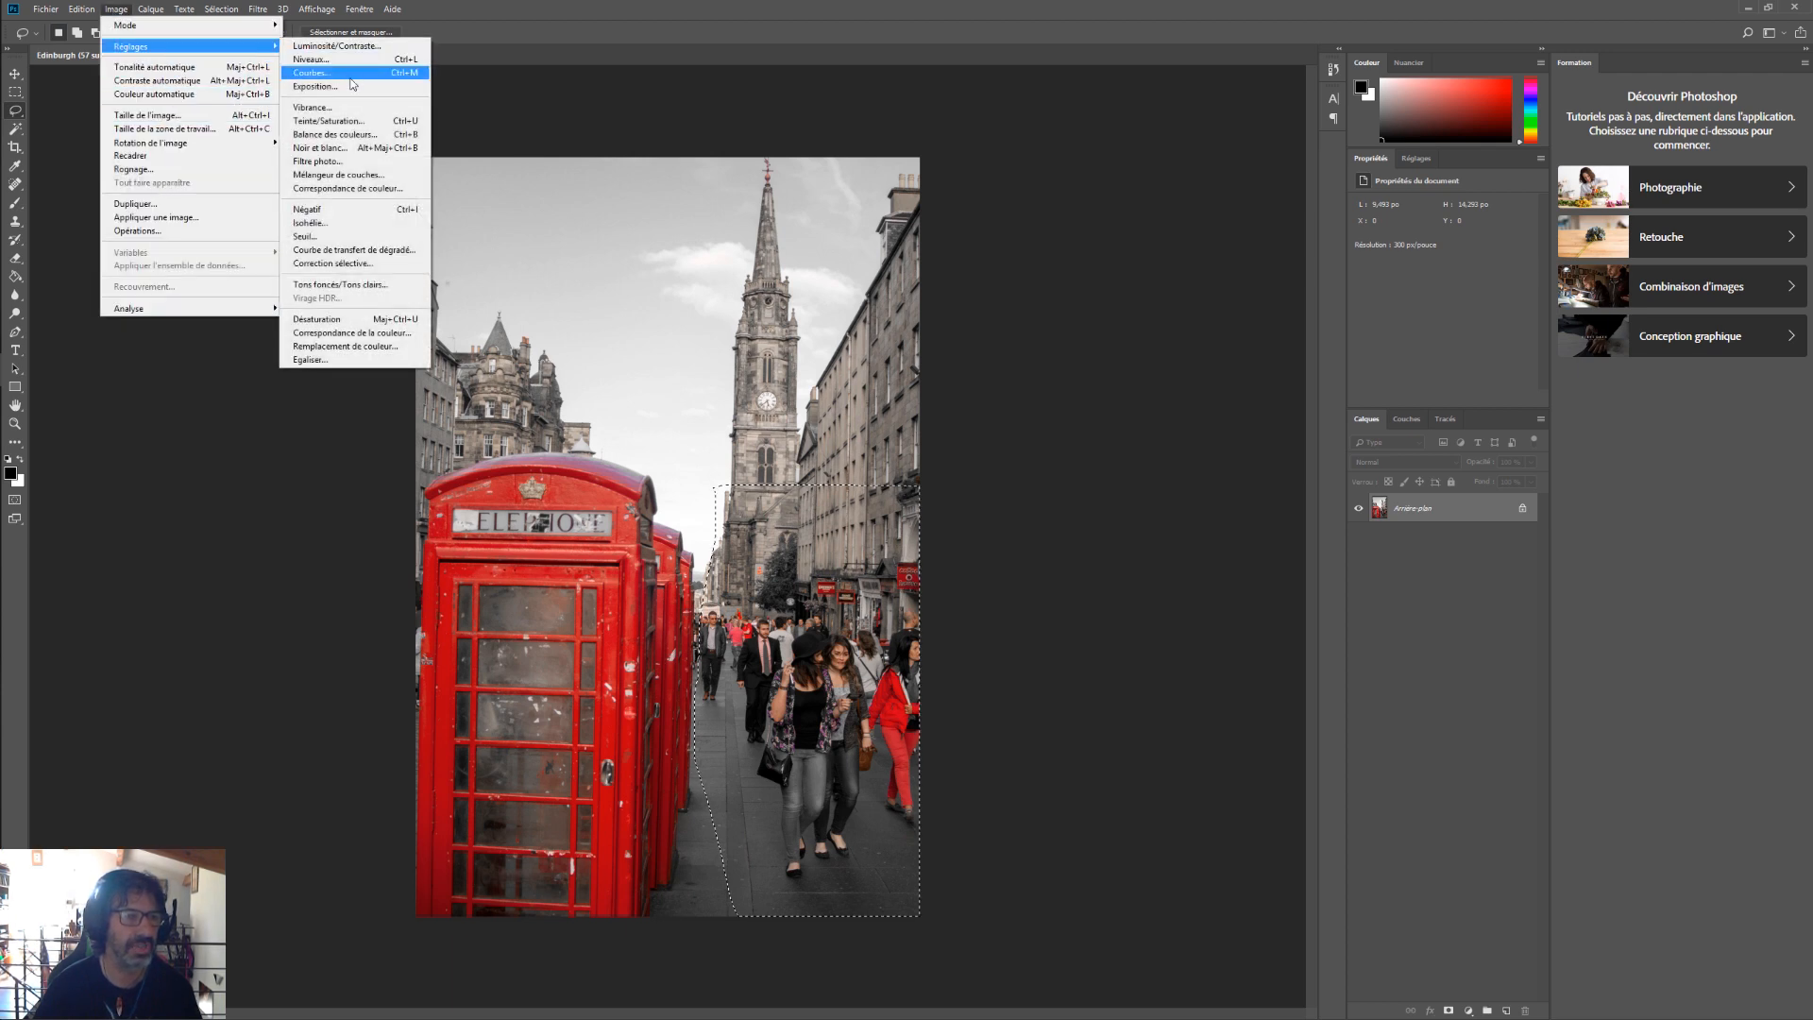
{"action": "left_click", "coordinate": [338, 147]}
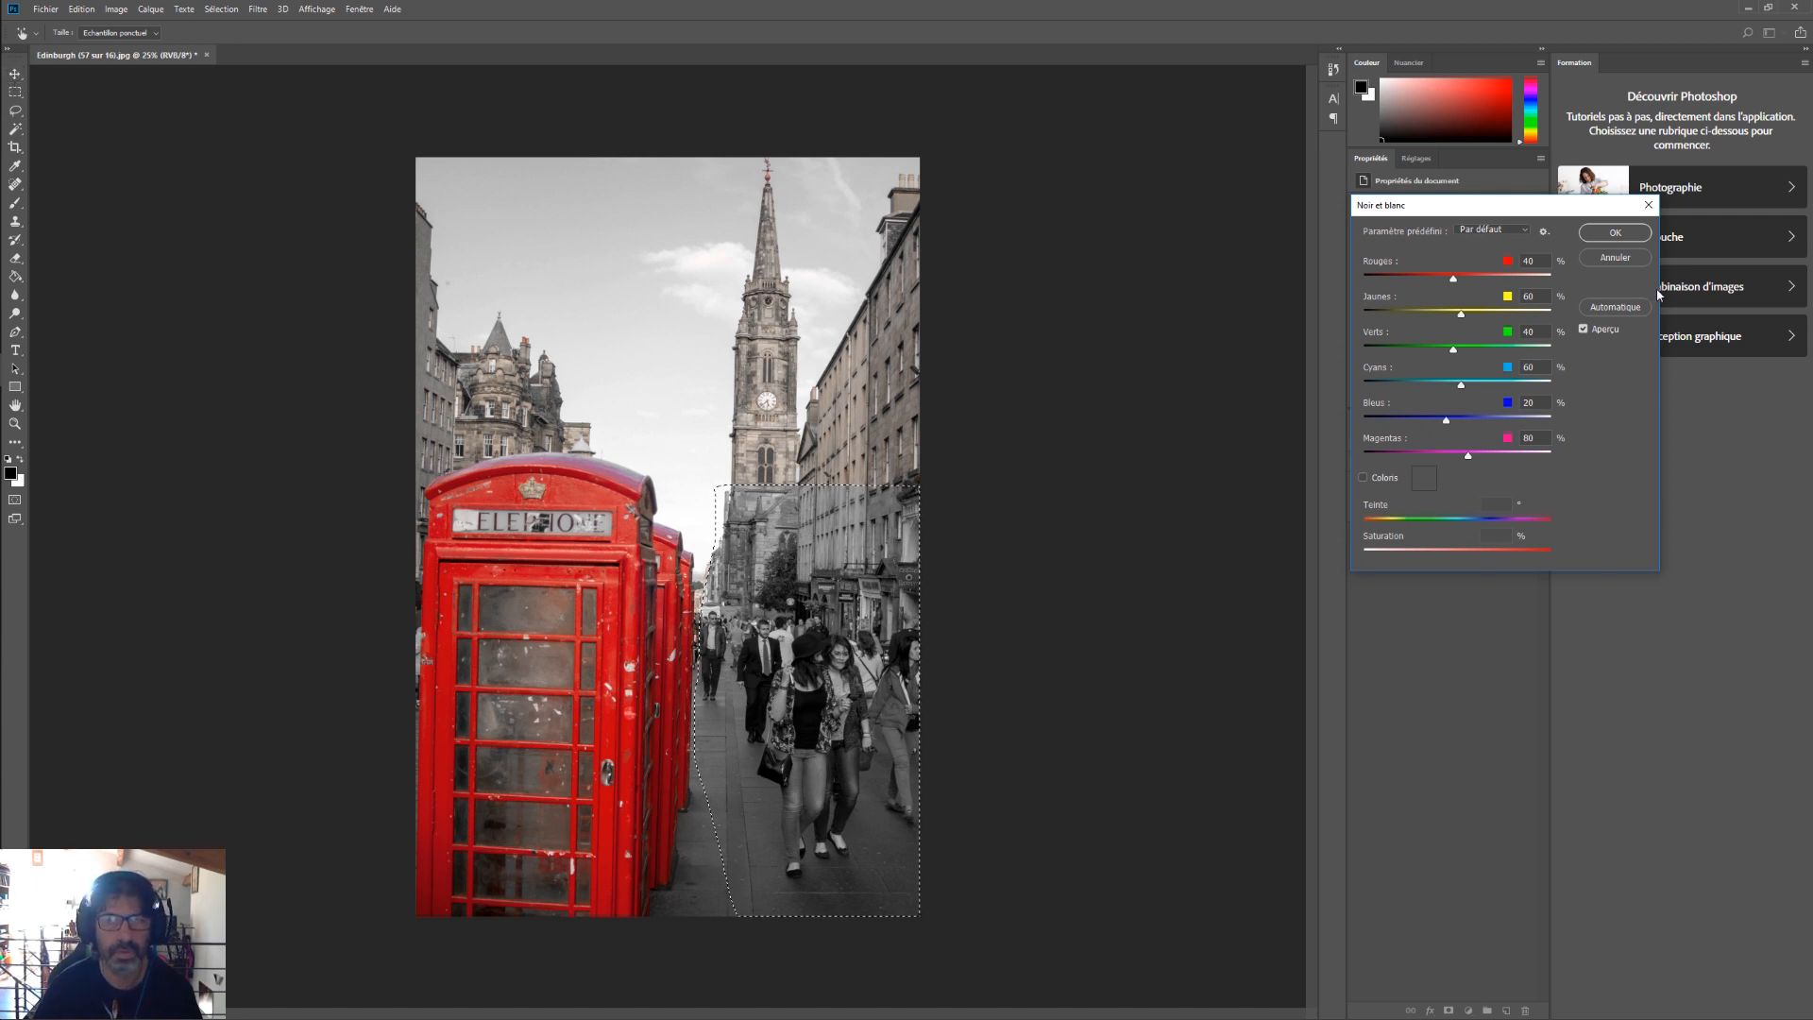
{"action": "left_click", "coordinate": [1615, 233]}
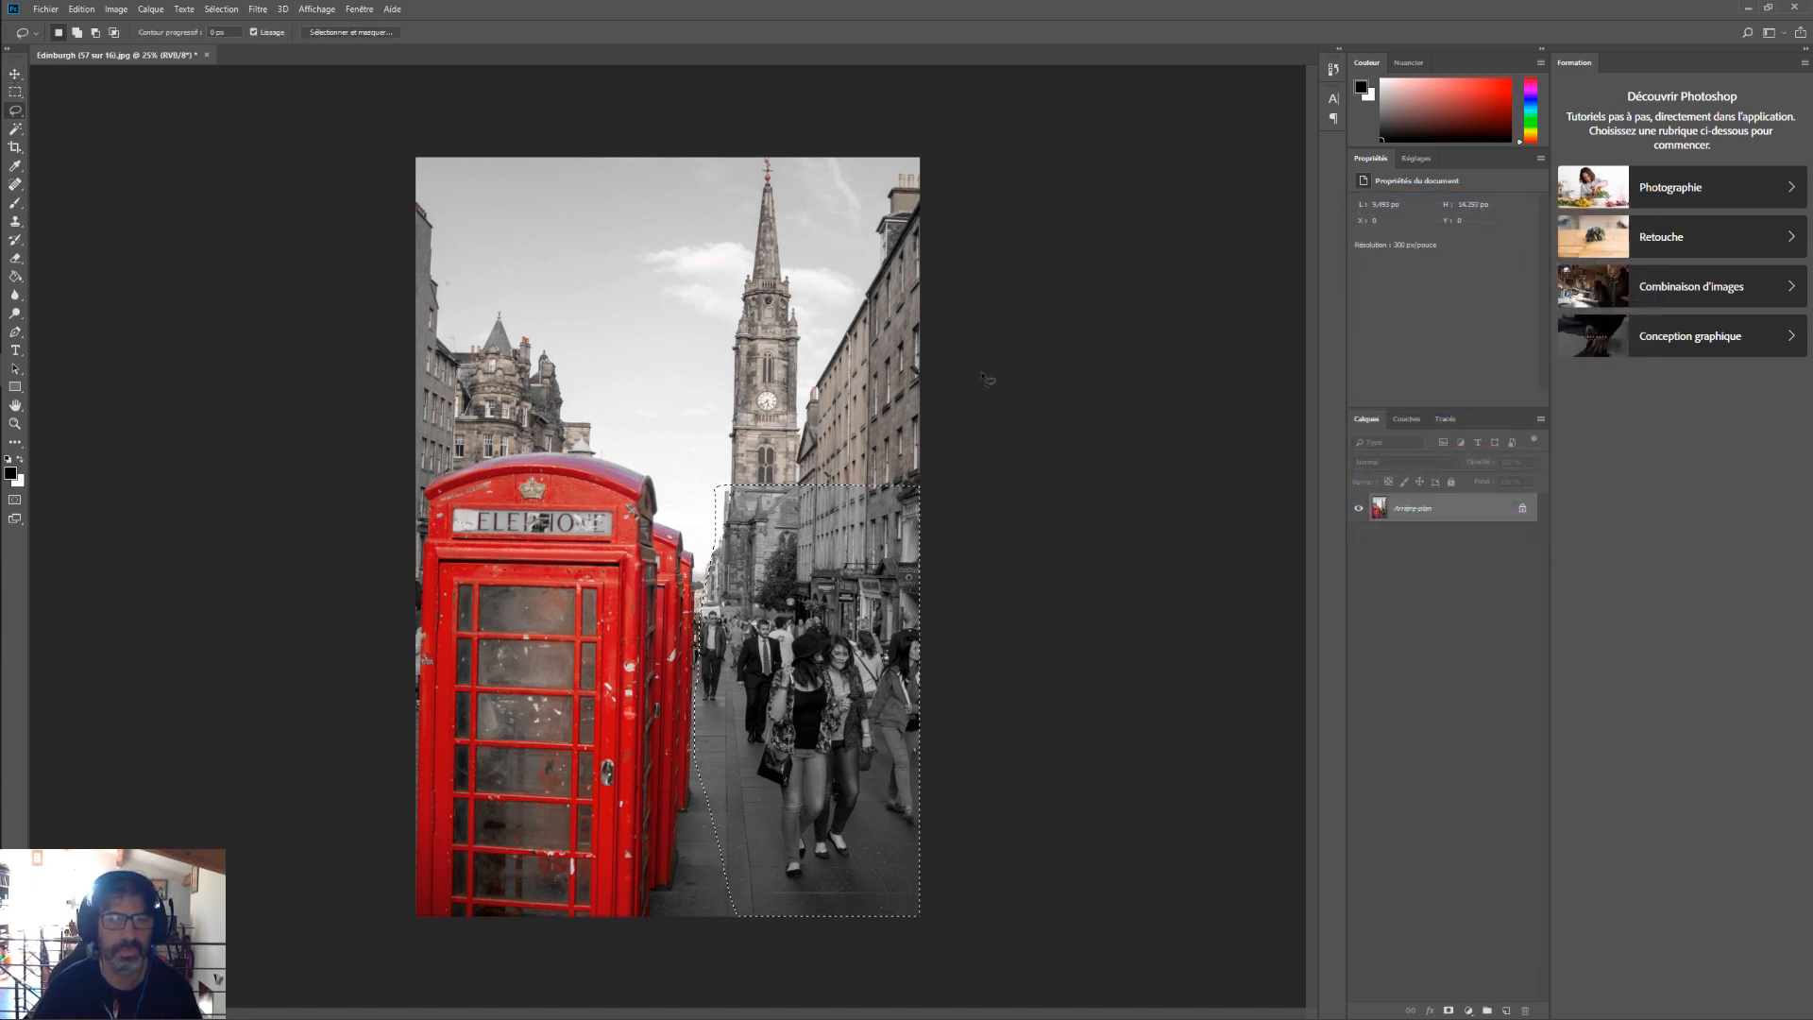
Lasso the rooftop spires of the old building behind the telephone box and apply Noir et blanc with the default settings
{"action": "left_click", "coordinate": [514, 326]}
{"action": "left_click_drag", "start_coordinate": [536, 368], "coordinate": [503, 323]}
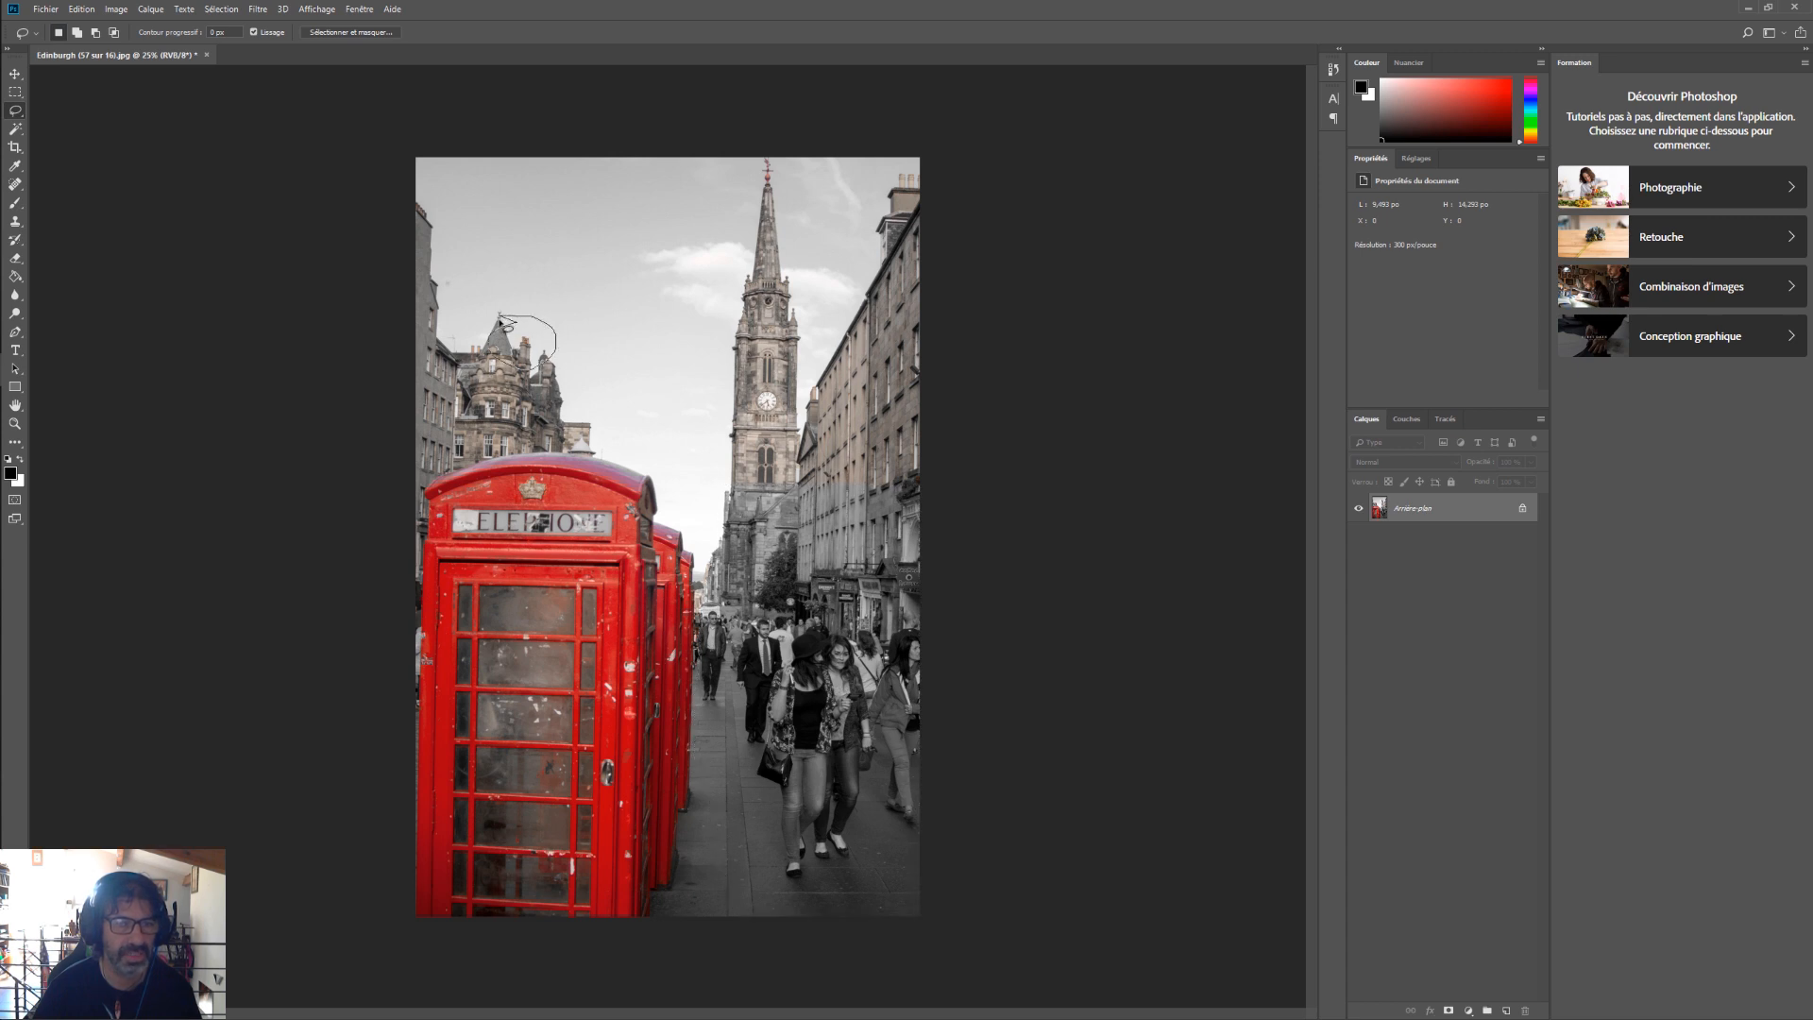
{"action": "left_click", "coordinate": [114, 8]}
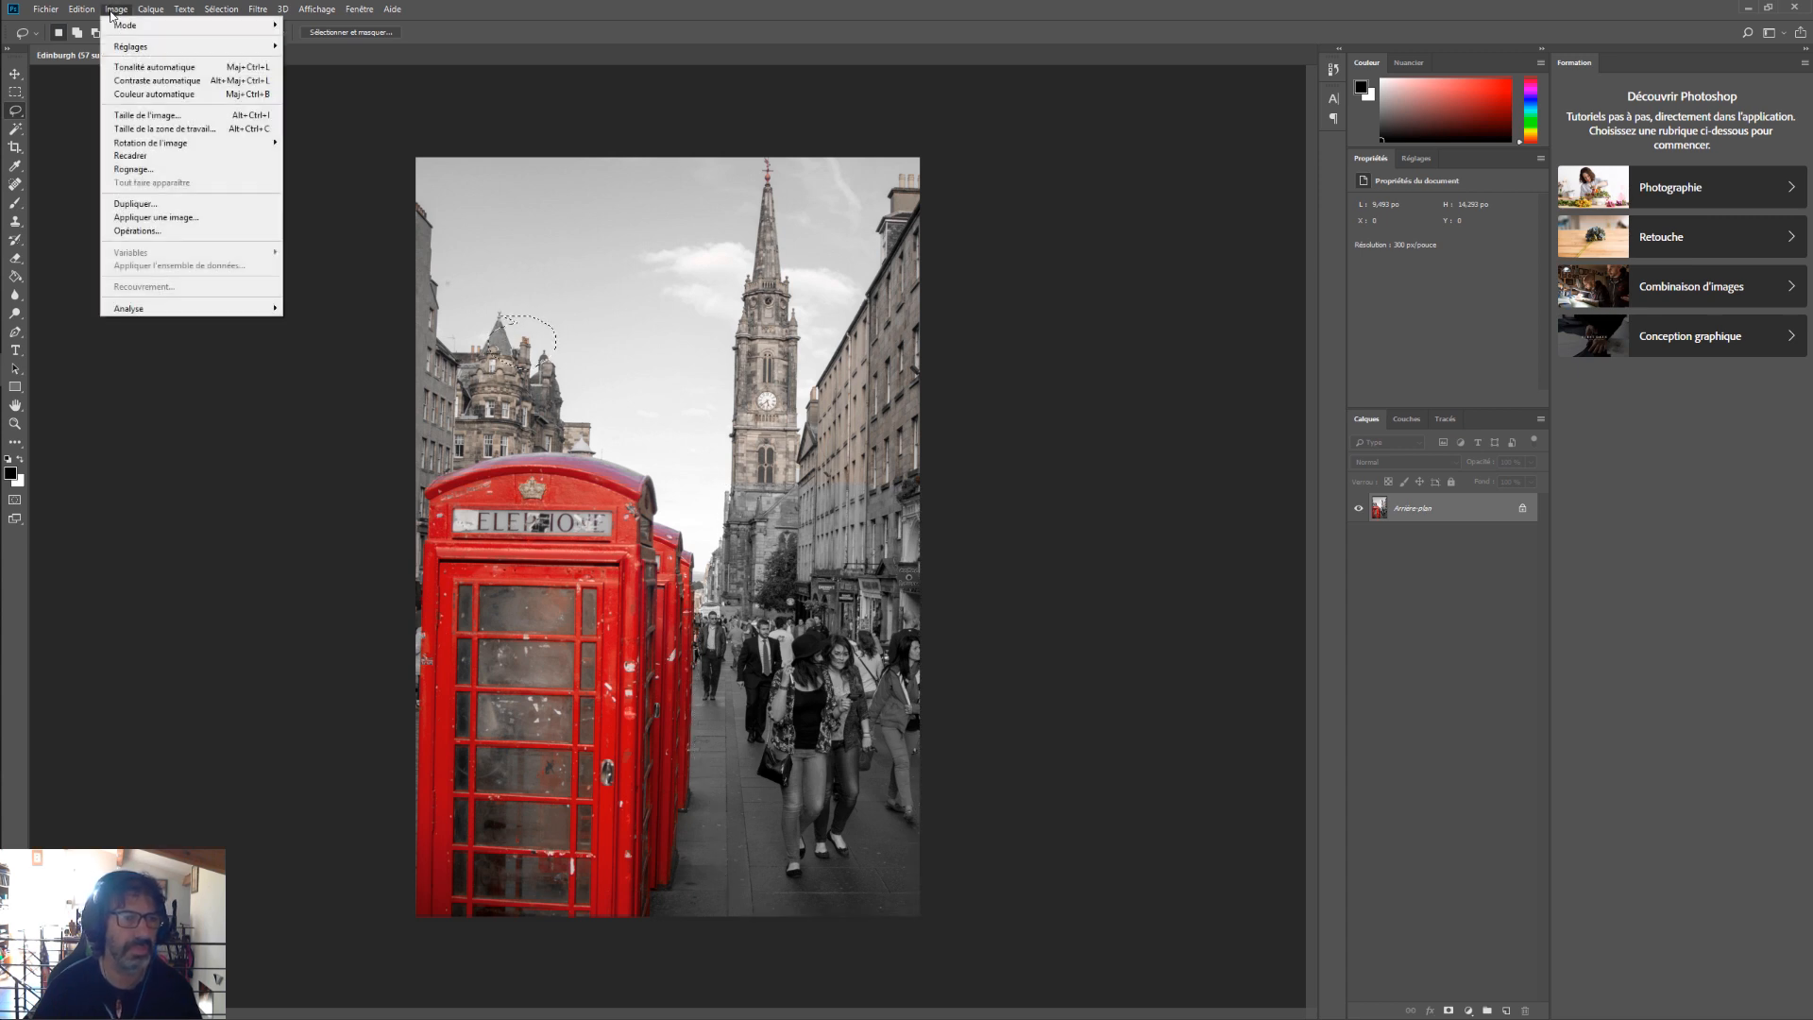
{"action": "mouse_move", "coordinate": [260, 52]}
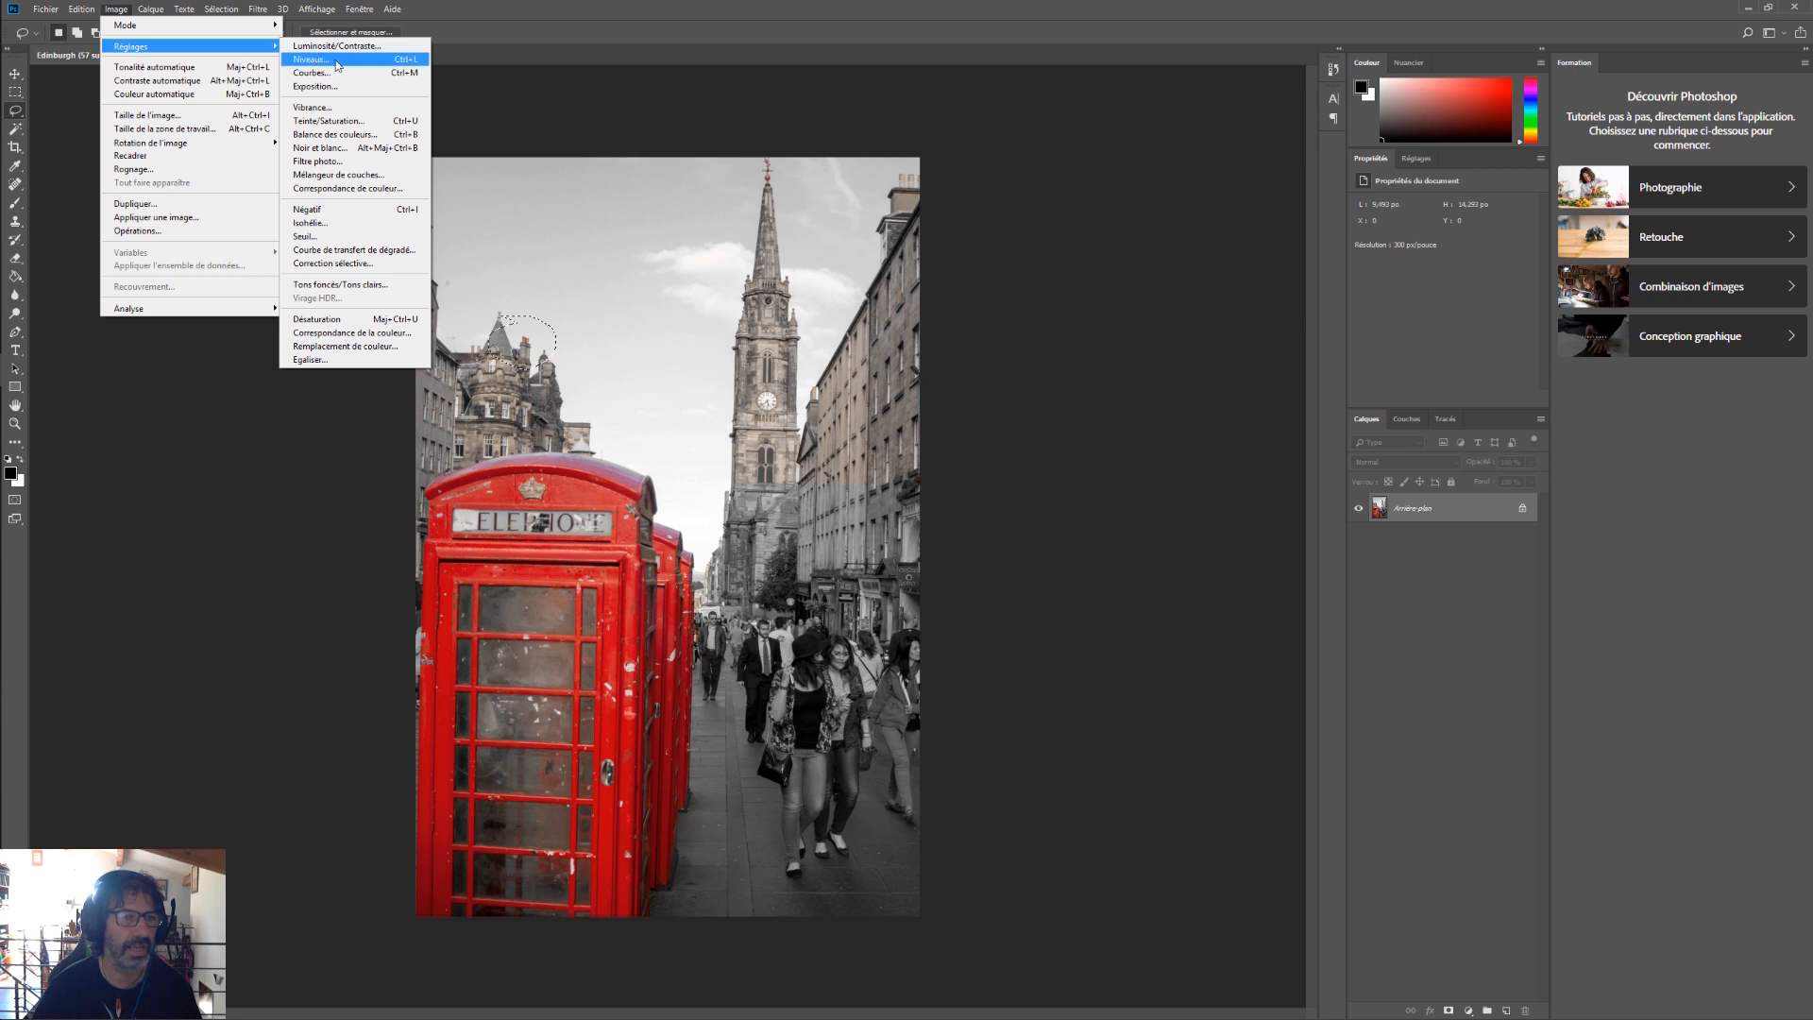
{"action": "left_click", "coordinate": [369, 154]}
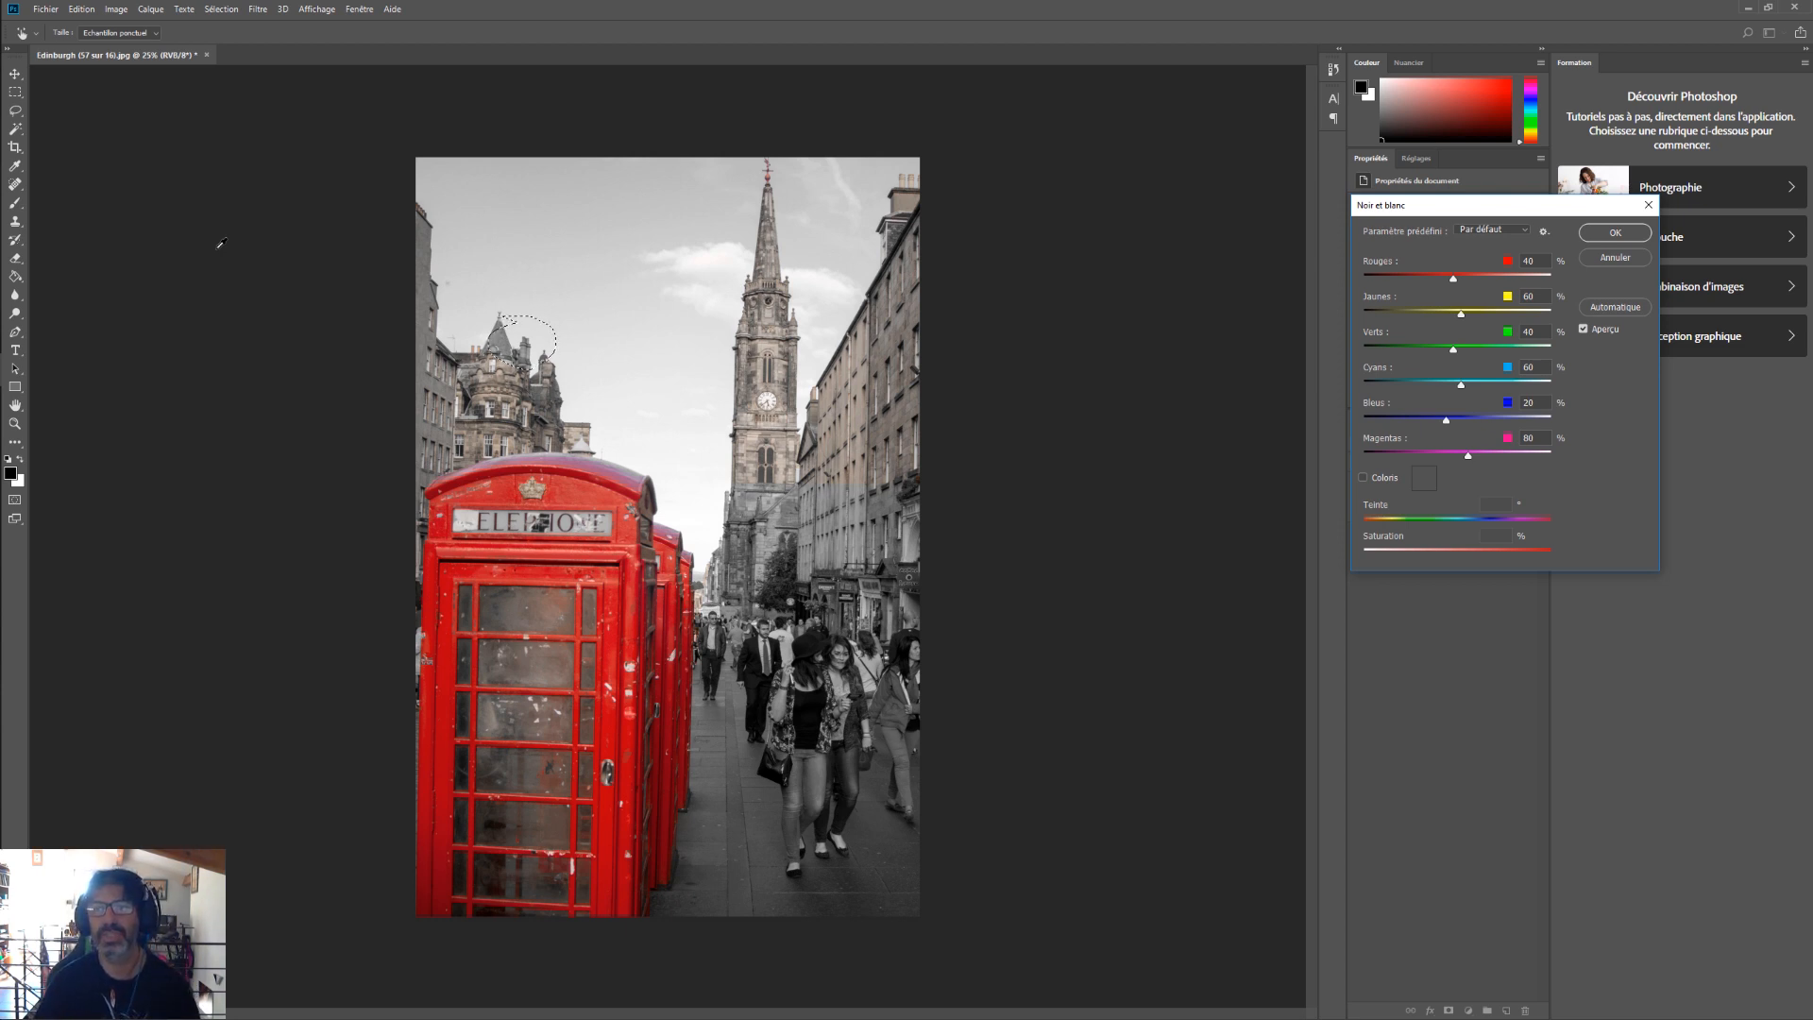
{"action": "left_click", "coordinate": [1615, 232]}
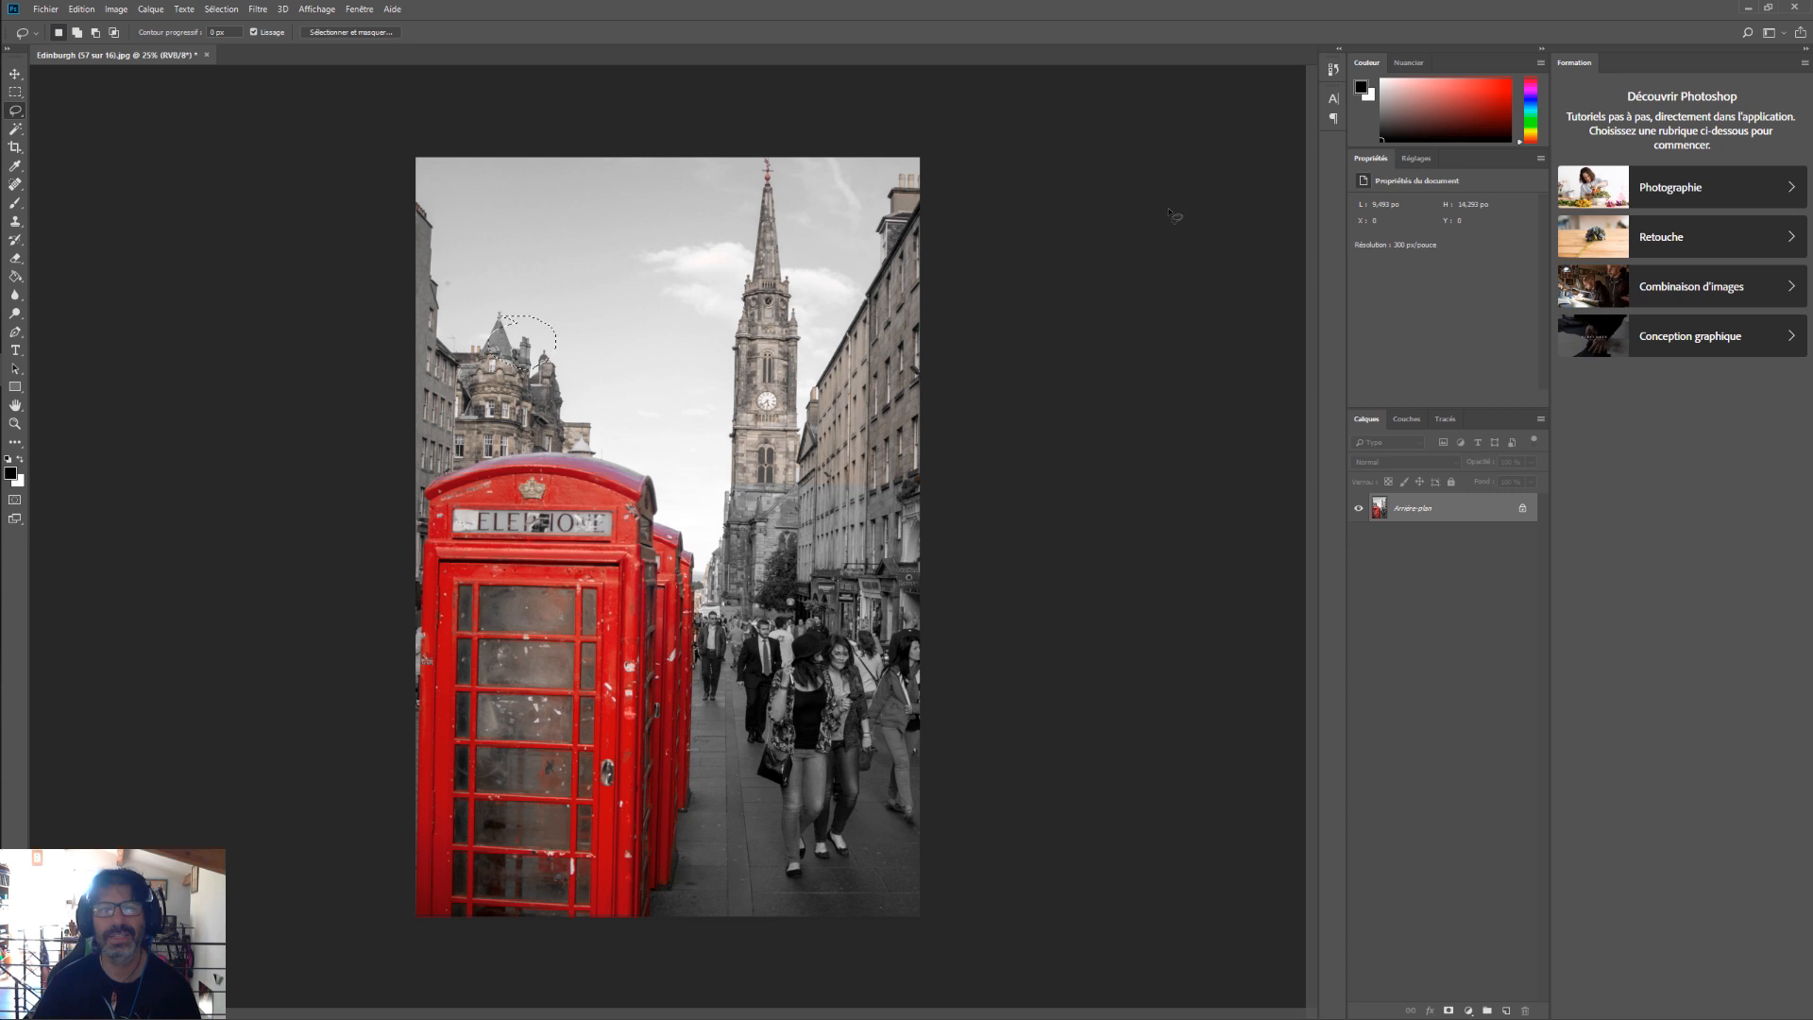